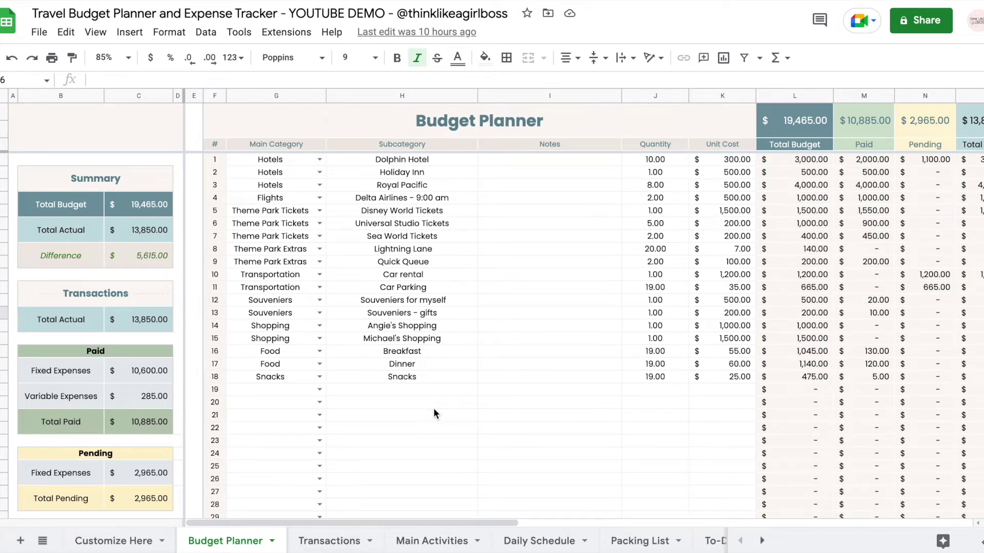
Scroll across the opening sheet, then browse the Transactions sheet from side to side
scroll(436, 407, right, 10)
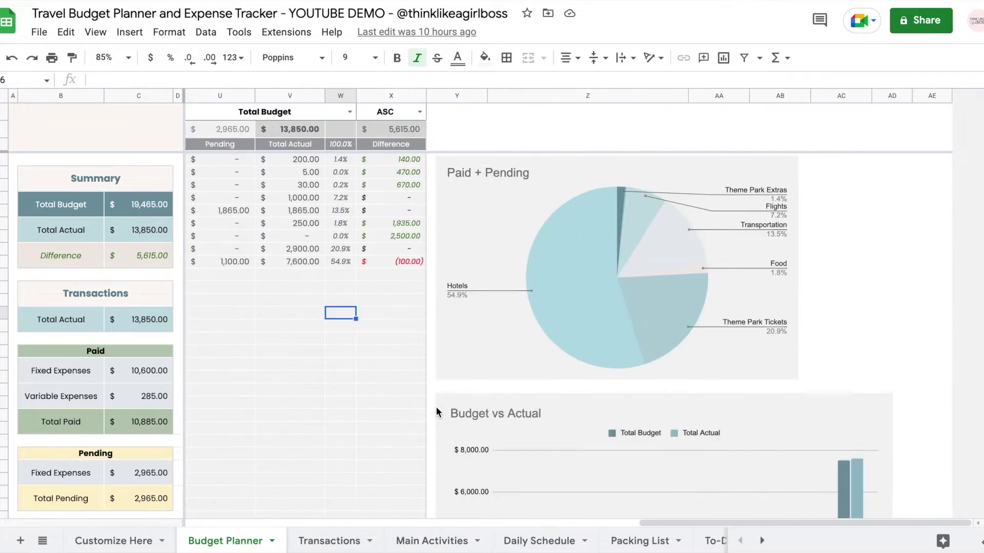
scroll(435, 407, left, 10)
click(324, 541)
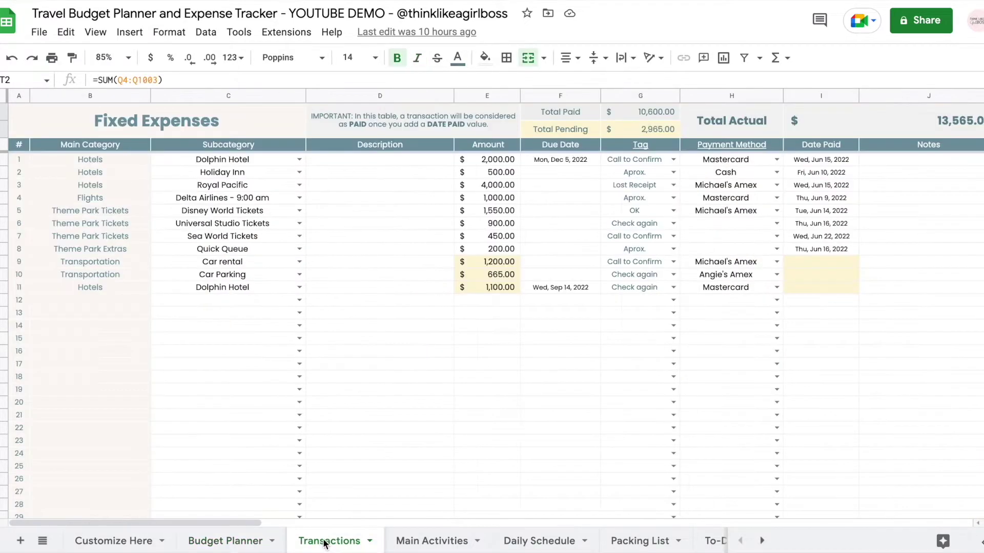
scroll(521, 435, right, 15)
scroll(522, 434, left, 15)
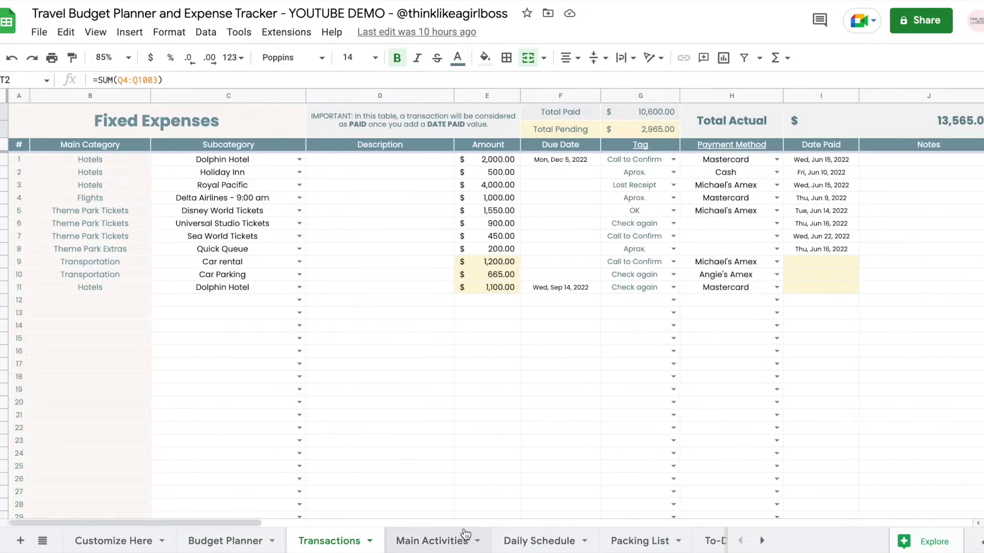
scroll(465, 535, right, 2)
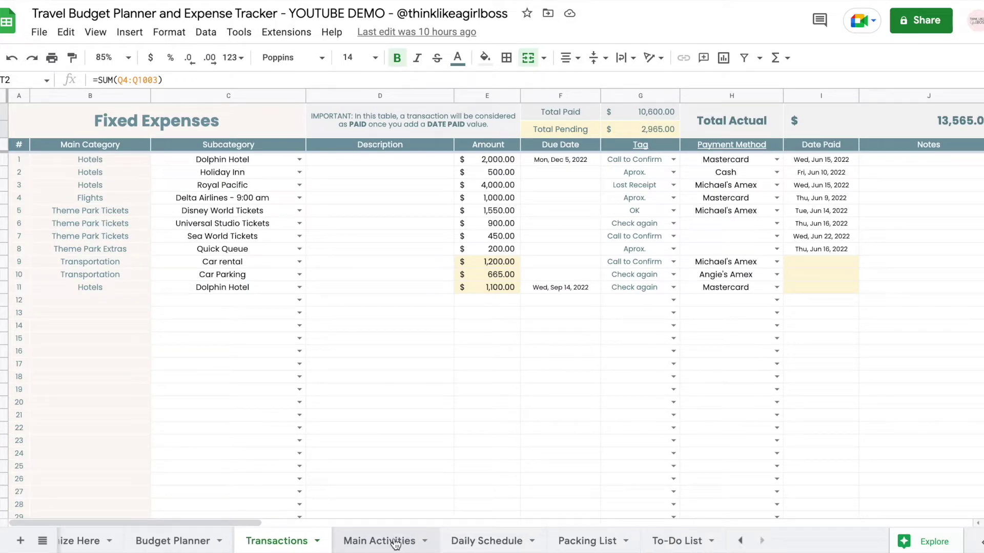
Look through Main Activities, Daily Schedule and Packing List, ending on the To-Do List
click(395, 545)
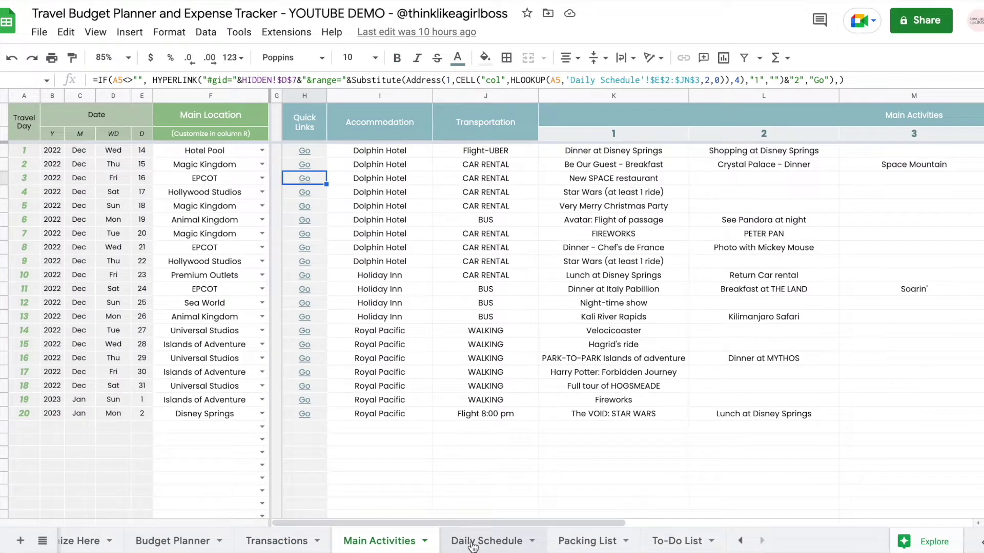
click(472, 547)
scroll(538, 444, down, 10)
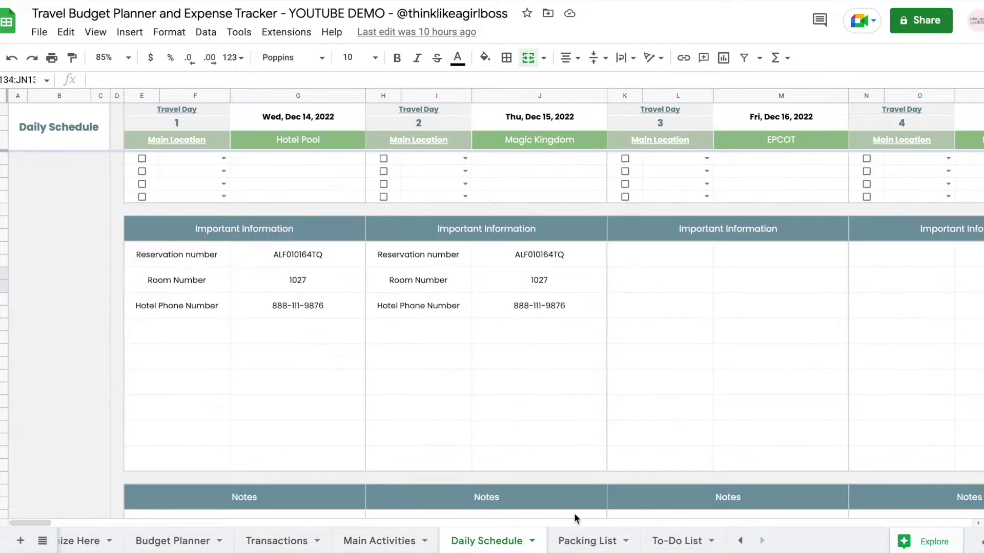
click(588, 541)
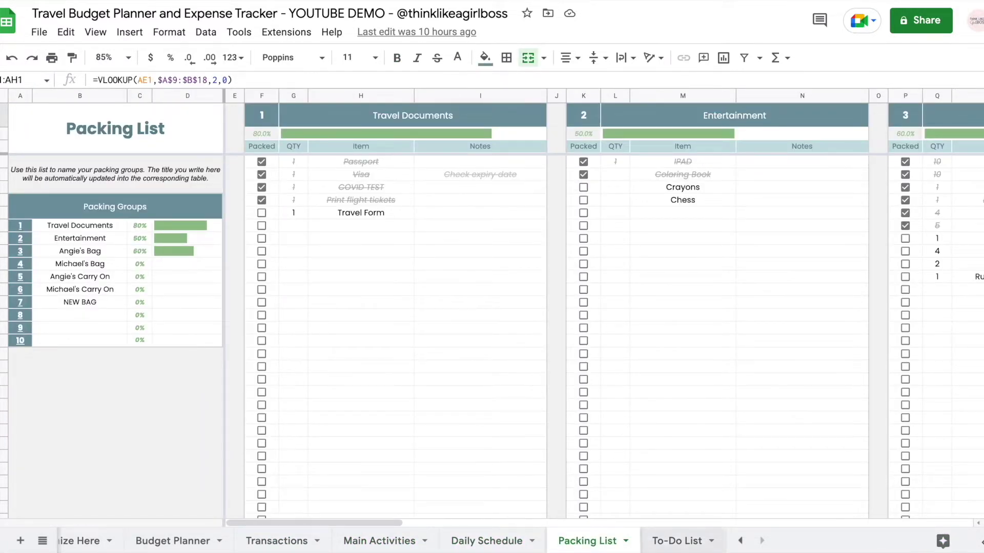
scroll(650, 401, right, 10)
click(679, 540)
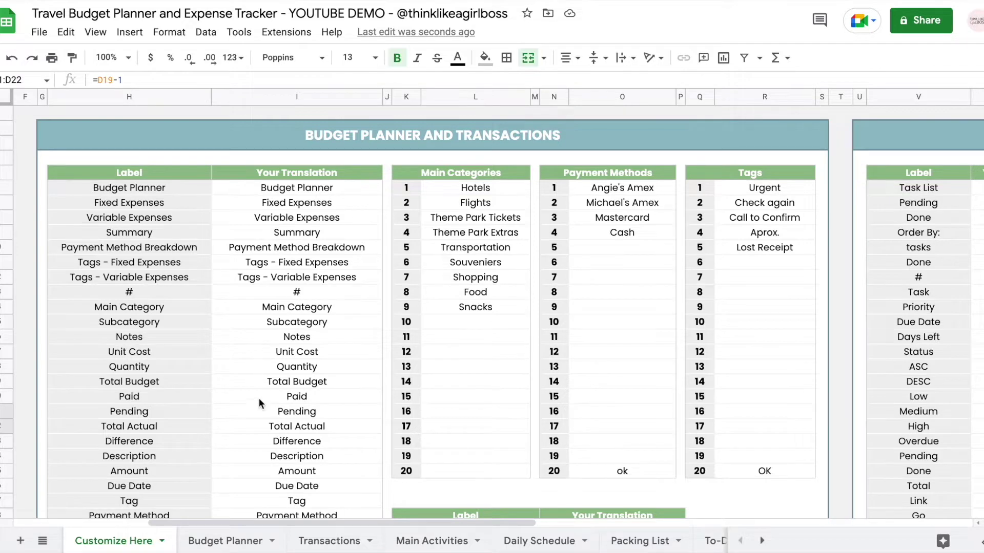
On Budget Planner, select entry cells G1:K15 and preview G1's Main Category choices
click(228, 541)
scroll(641, 295, right, 10)
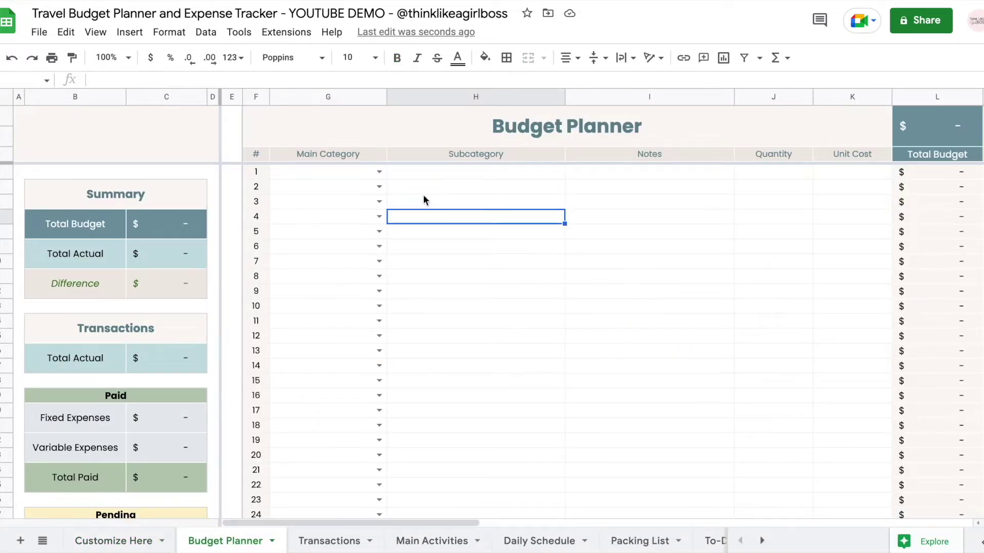
drag(348, 174, 856, 386)
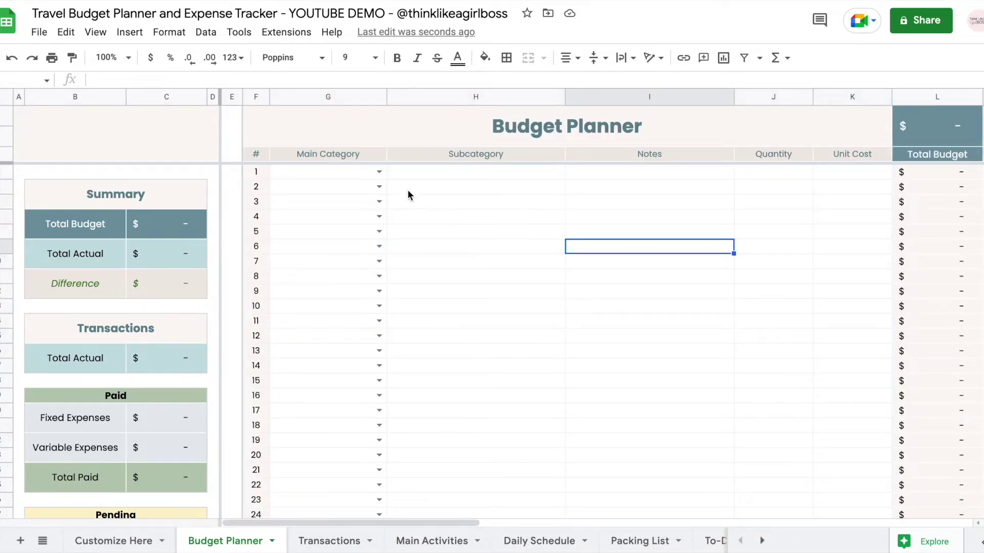
click(378, 172)
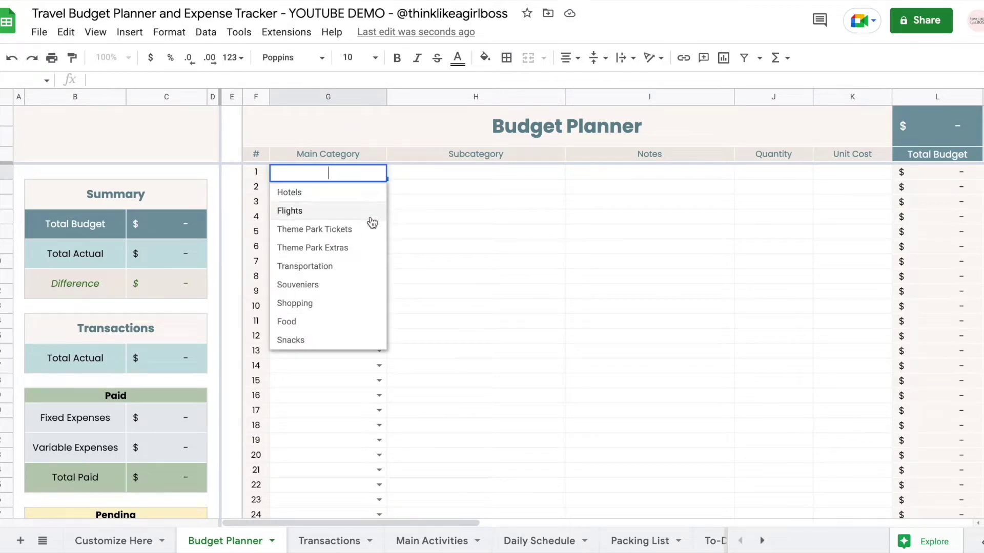
click(495, 251)
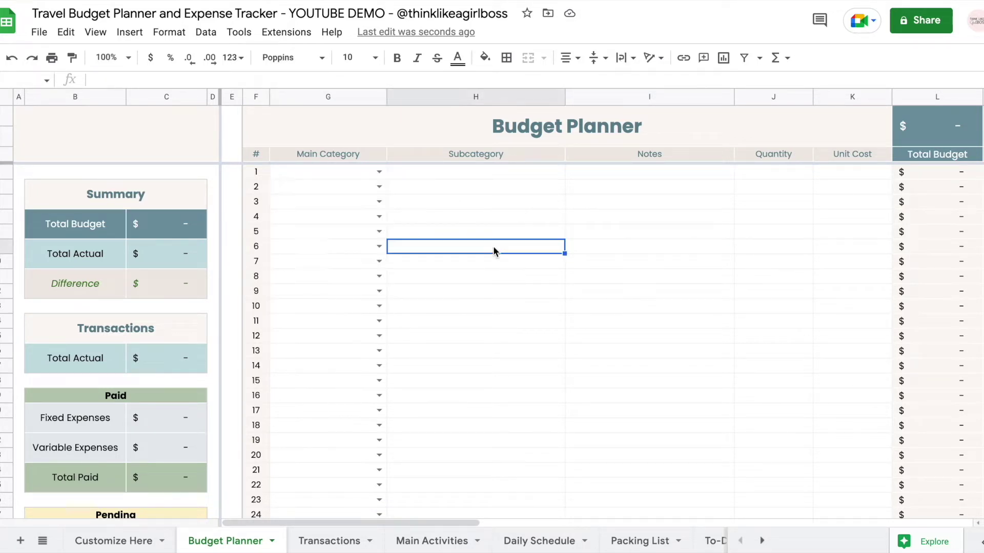
Review the Main Categories list on Customize Here, then view G1's category choices on Budget Planner
click(126, 541)
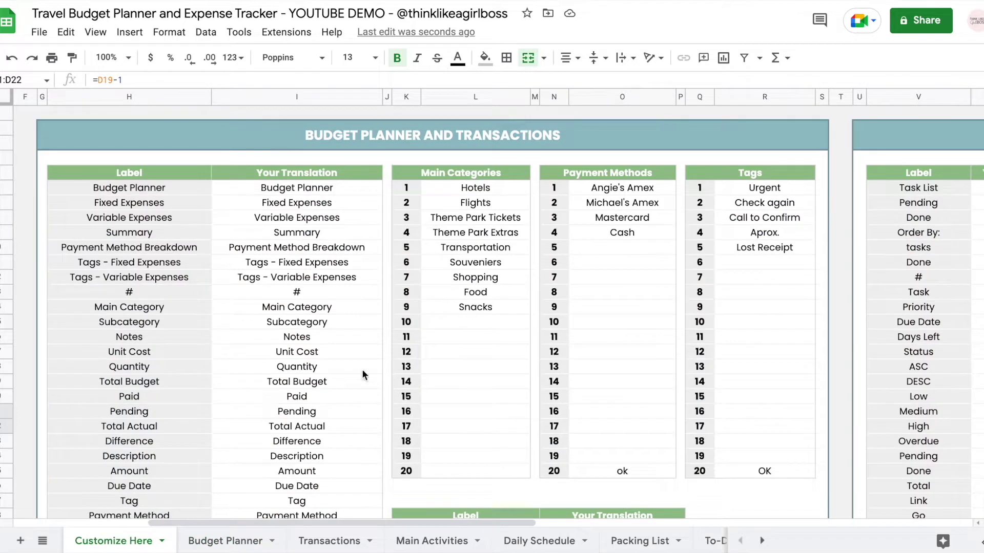
drag(435, 170, 444, 471)
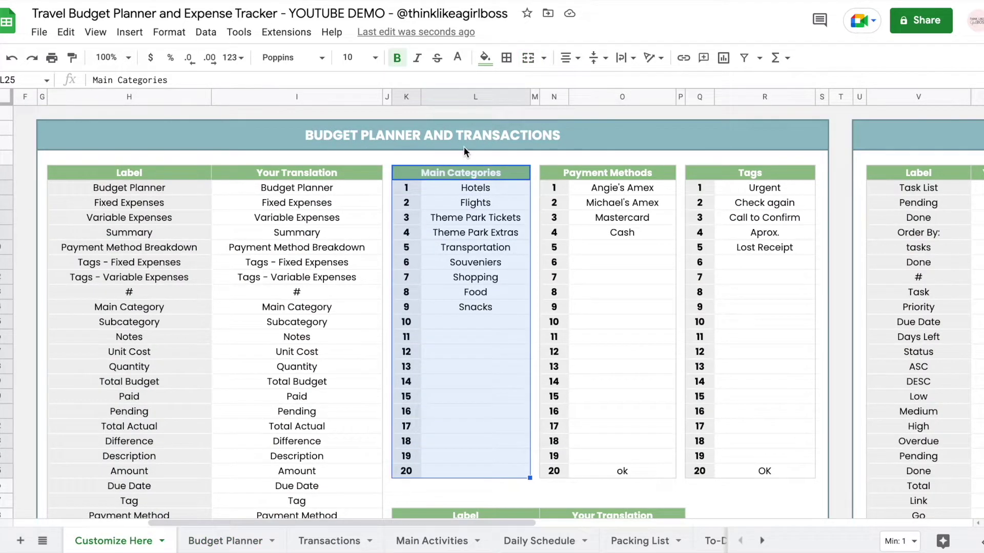
click(463, 190)
drag(462, 193, 456, 457)
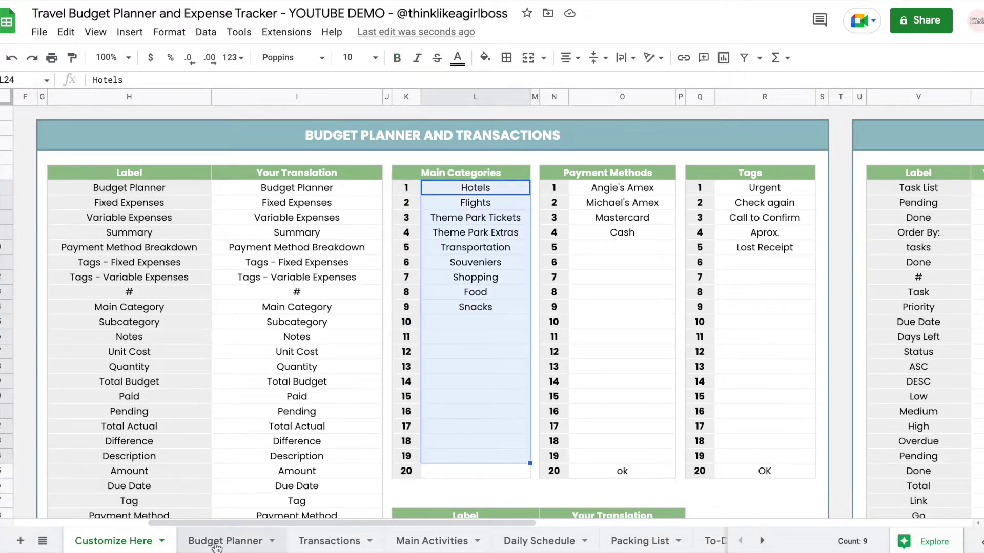
click(215, 542)
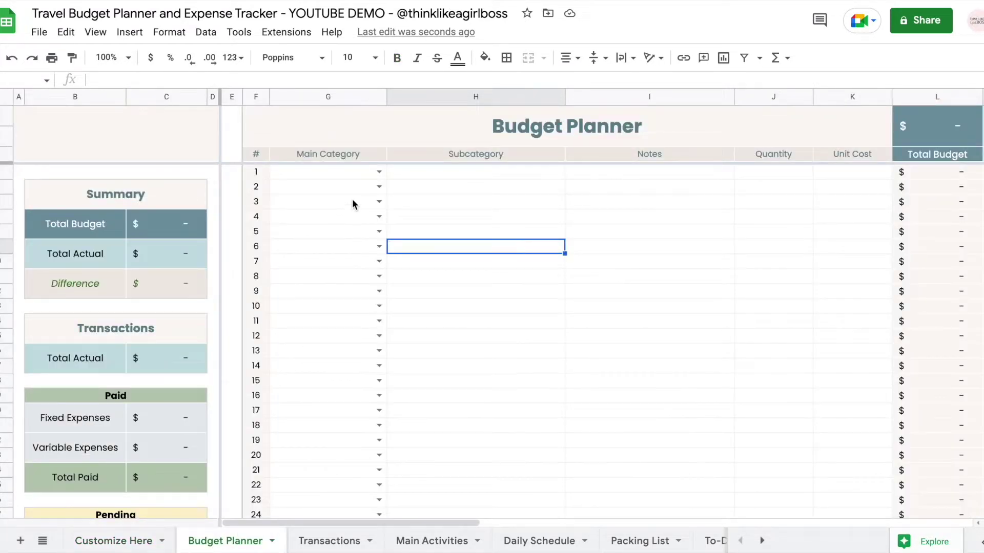
click(379, 172)
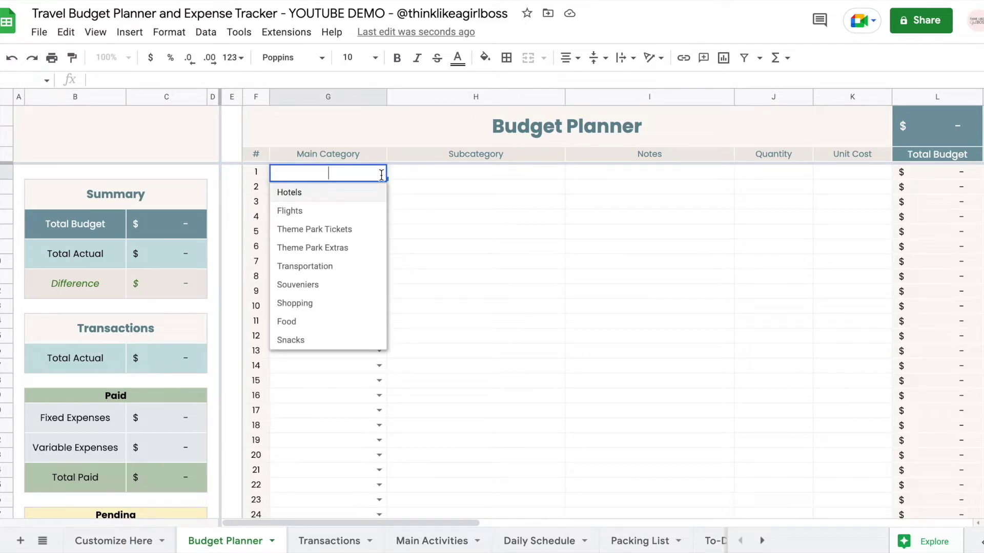
Set G1–G3 to Hotels and G4 to Flights from the category dropdowns
click(461, 232)
drag(457, 178, 458, 427)
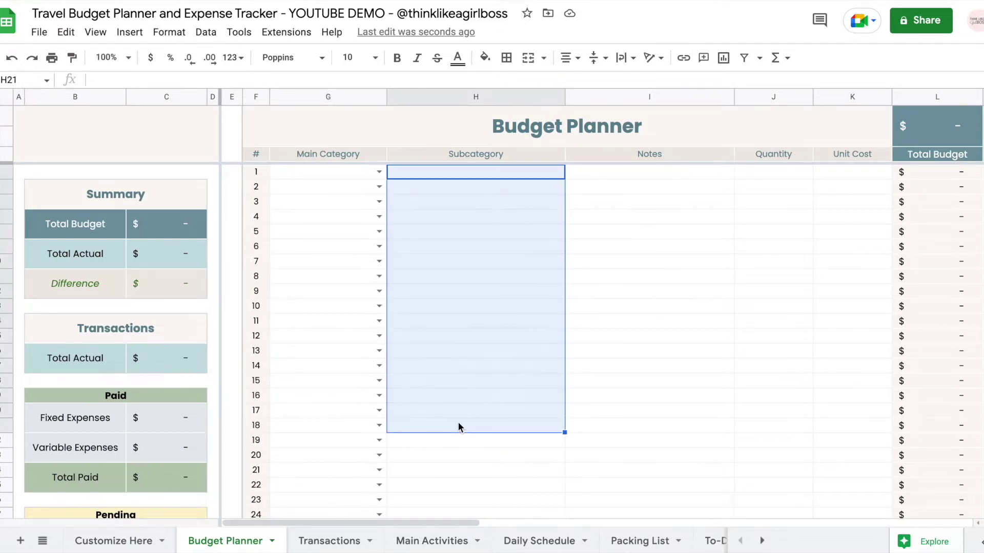
click(460, 249)
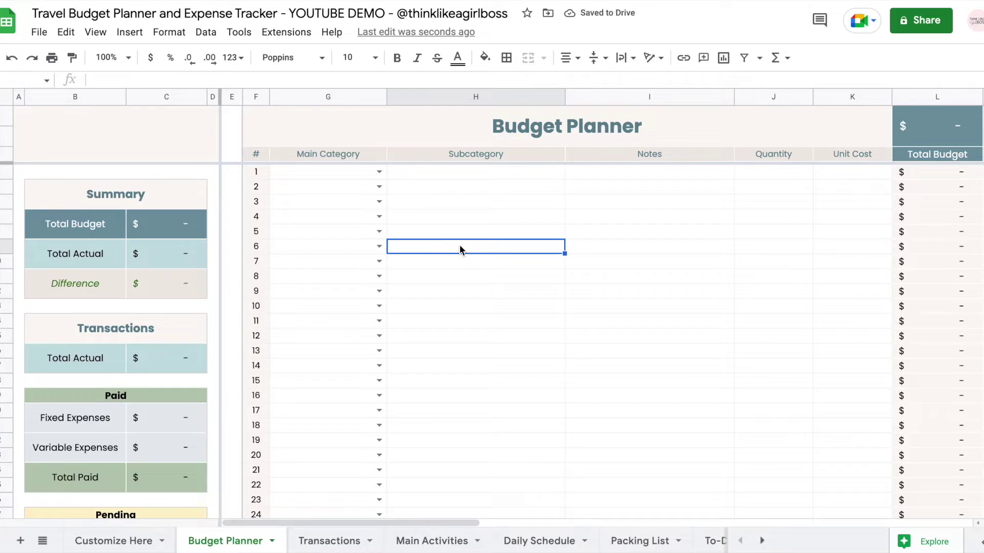
click(379, 173)
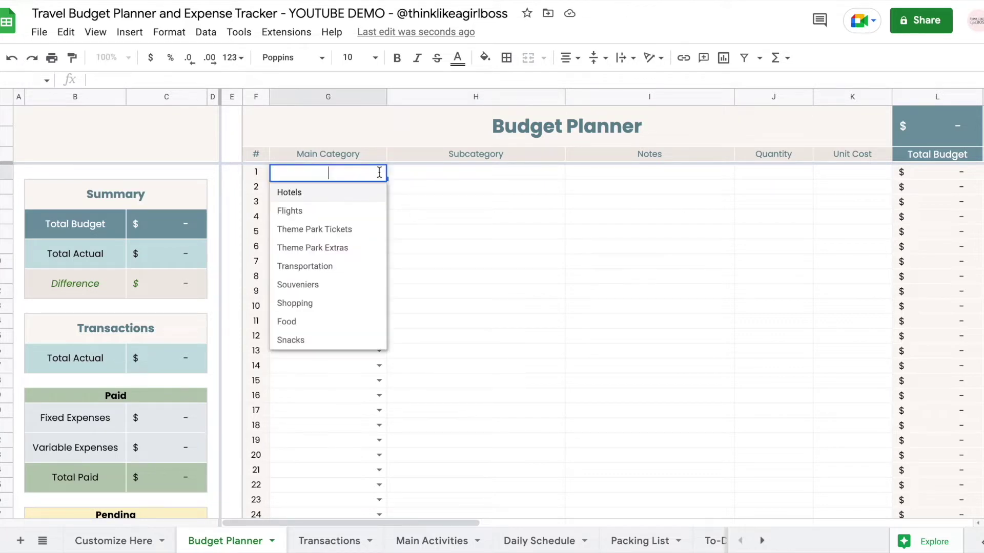
click(302, 194)
click(379, 188)
click(328, 209)
click(380, 201)
click(318, 222)
click(379, 216)
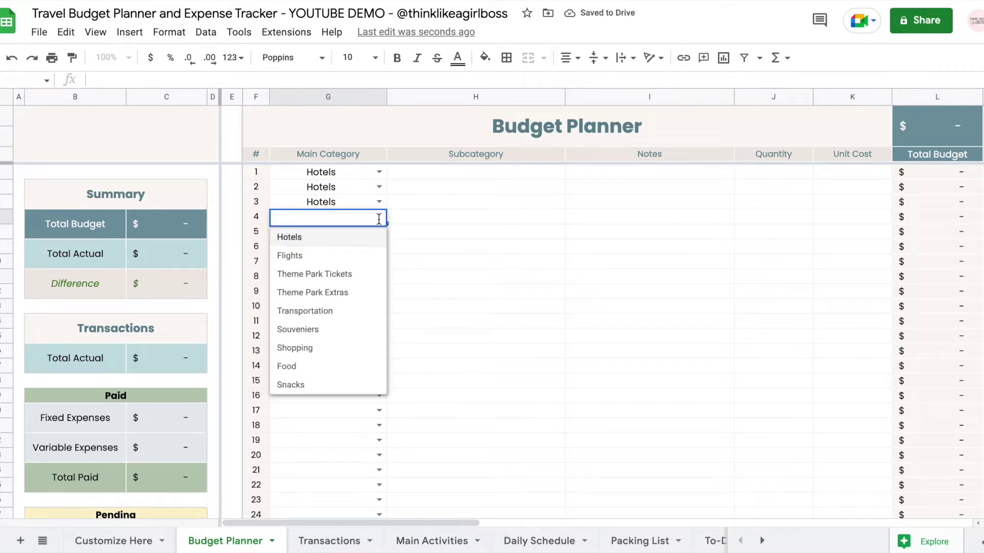
click(320, 256)
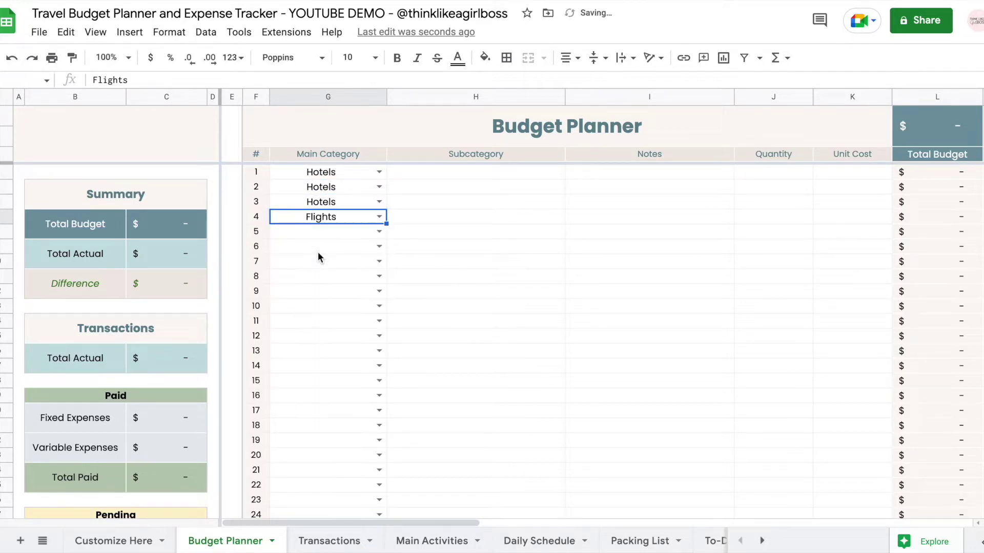
Enter subcategories Dolphin Hotel, Holiday Inn, Royal Pacific and Delta Airlines - 9:00 am in H1–H4
click(419, 176)
text(Dolphin Hotel)
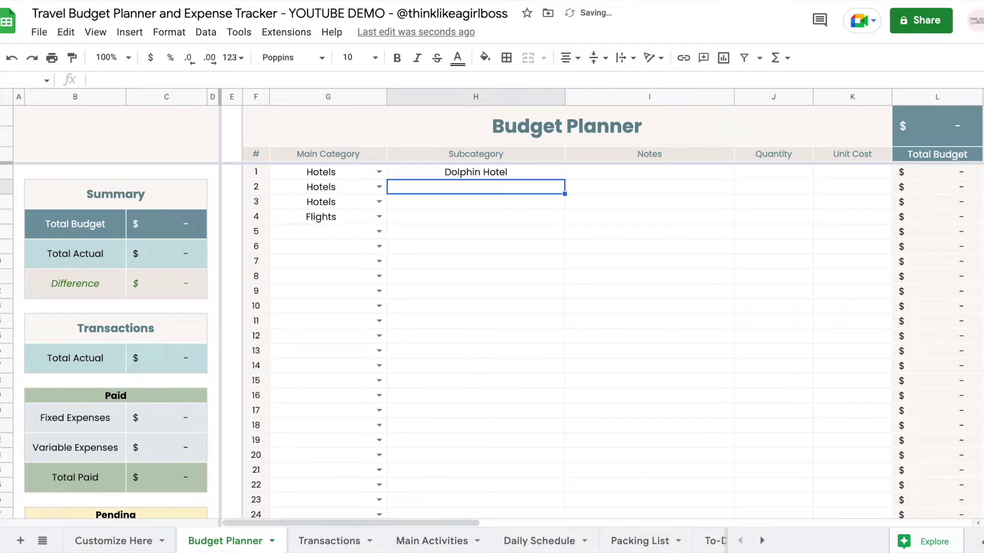
key(Return)
text(Holiday Inn)
key(Return)
text(Royal Pacific)
key(Return)
text(Delta Airlines - 9:00 am)
key(Return)
drag(475, 172, 472, 205)
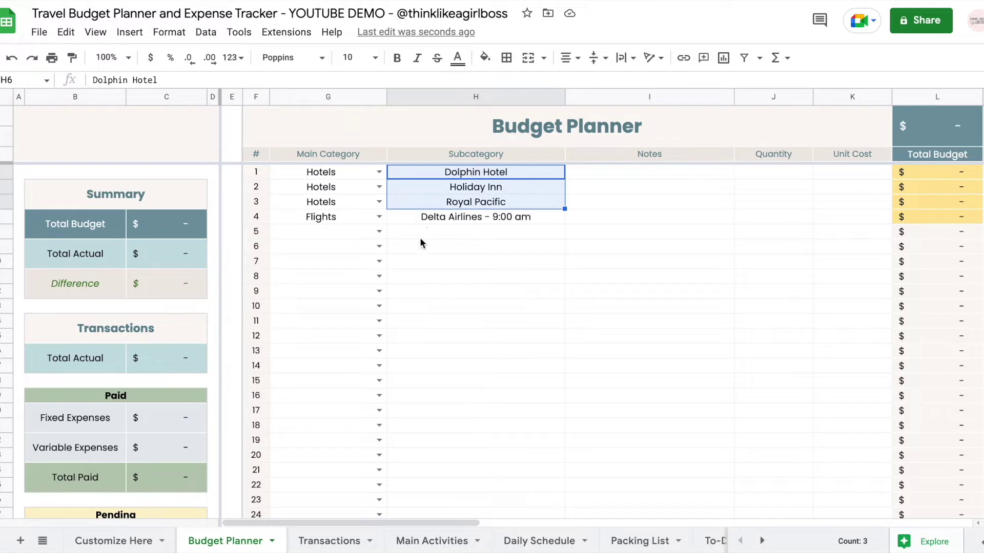
click(435, 222)
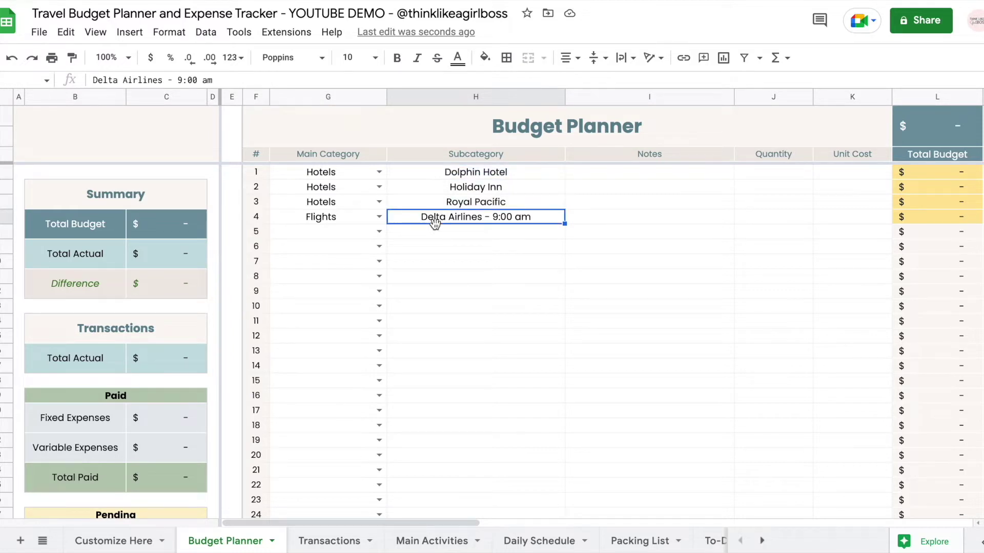
click(379, 232)
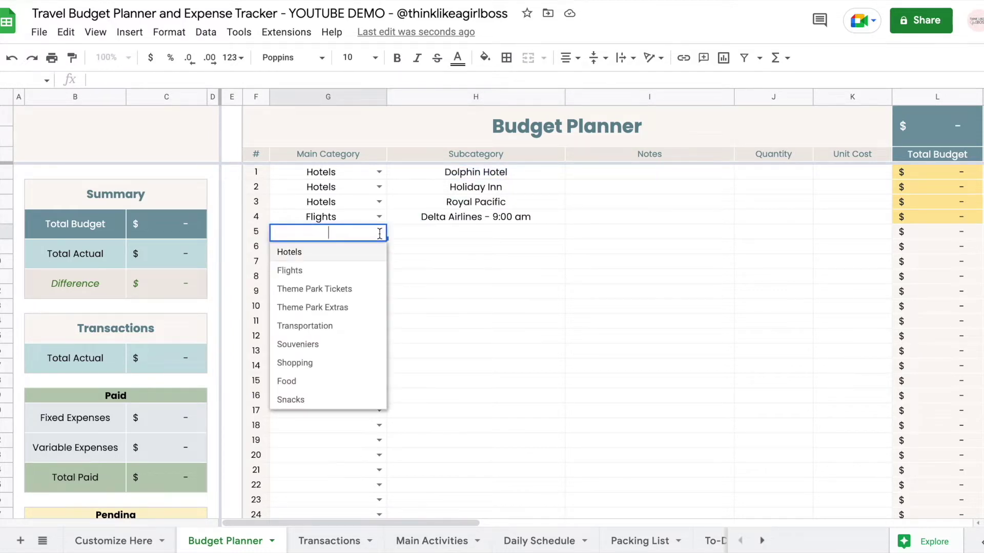
Assign Theme Park Tickets to rows 6–7 and Theme Park Extras to rows 8–9
click(348, 290)
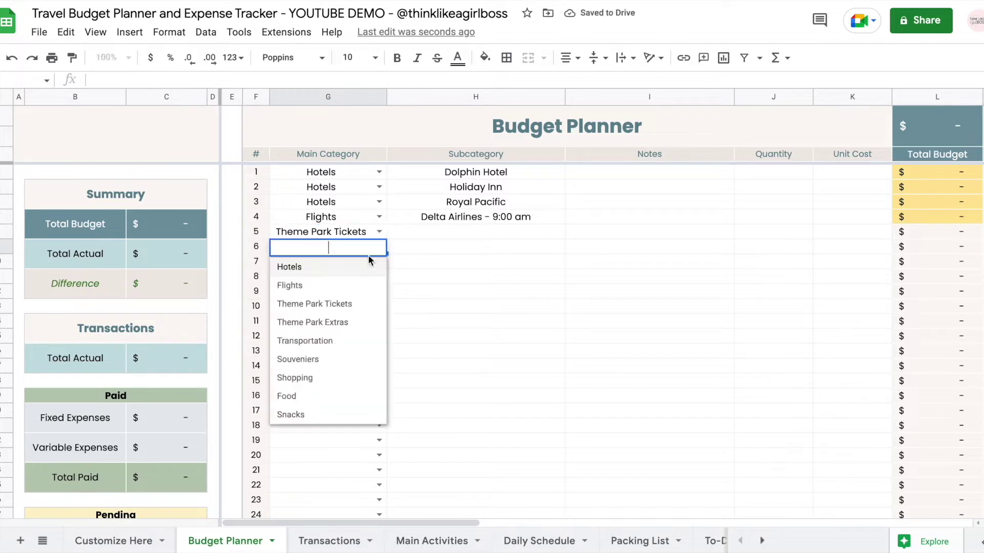
click(348, 305)
click(348, 319)
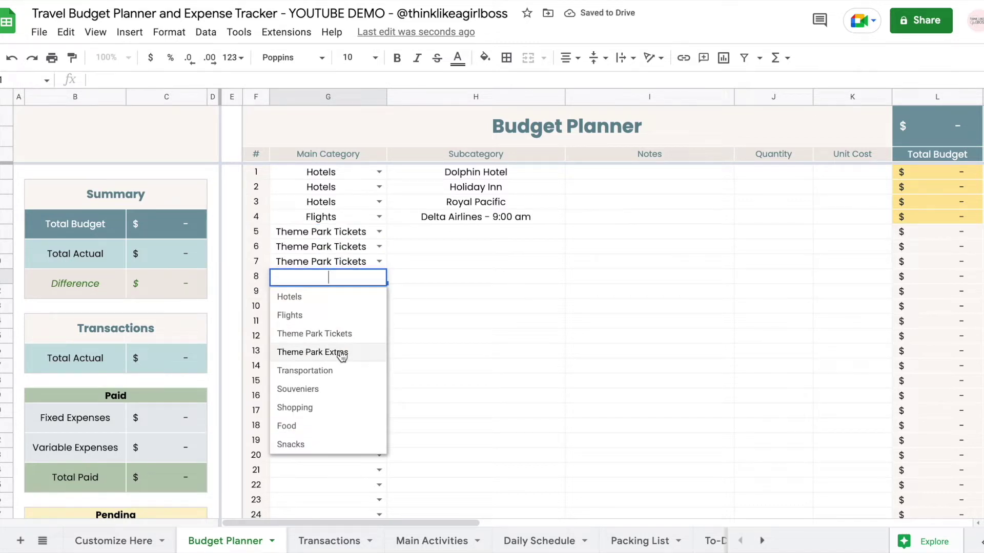
click(342, 356)
click(345, 365)
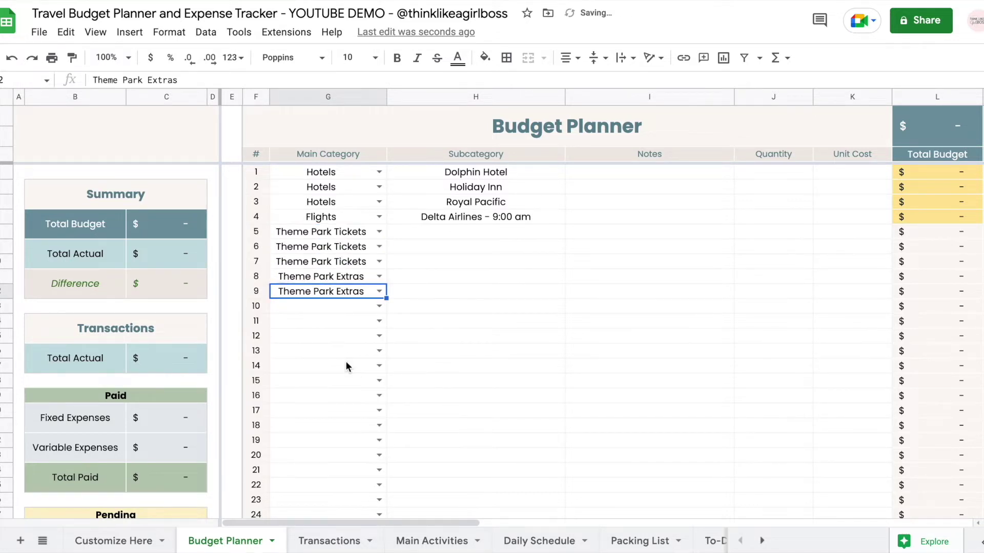
click(436, 233)
Type subcategories Disney World Tickets, Universal Studio Tickets, Sea World, Lightning Lane and Quick Queue
text(Disney World Tickets)
key(Return)
text(Universal Studio Tickets)
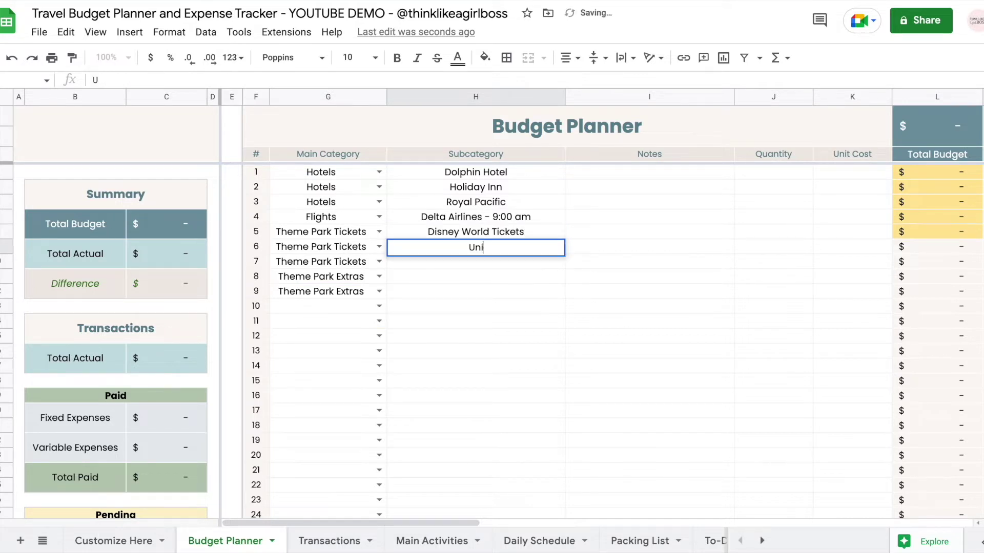
key(Return)
text(Sea World)
key(Return)
text(Lightning Lane)
key(Return)
text(Quick Queue)
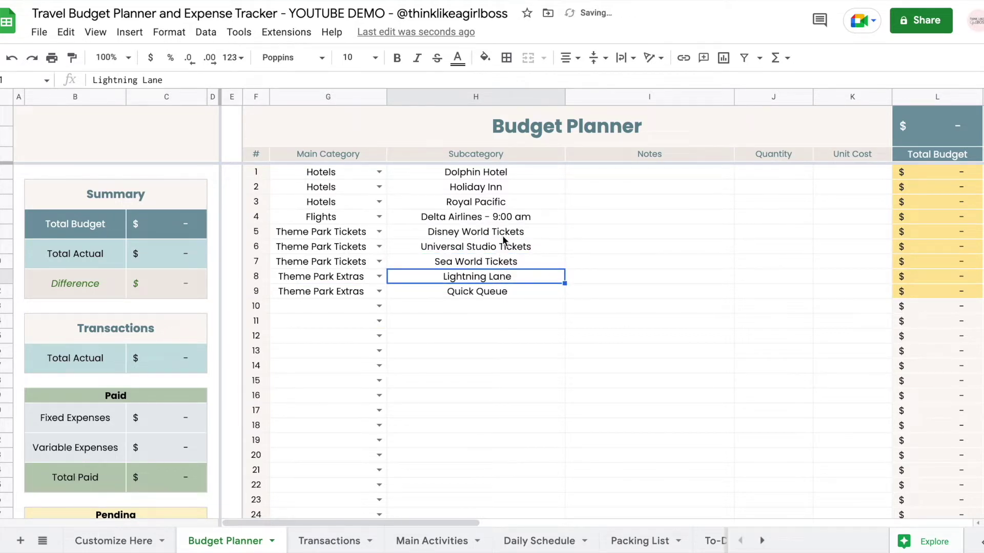
key(Up)
key(Up)
key(Up)
shift+click(495, 264)
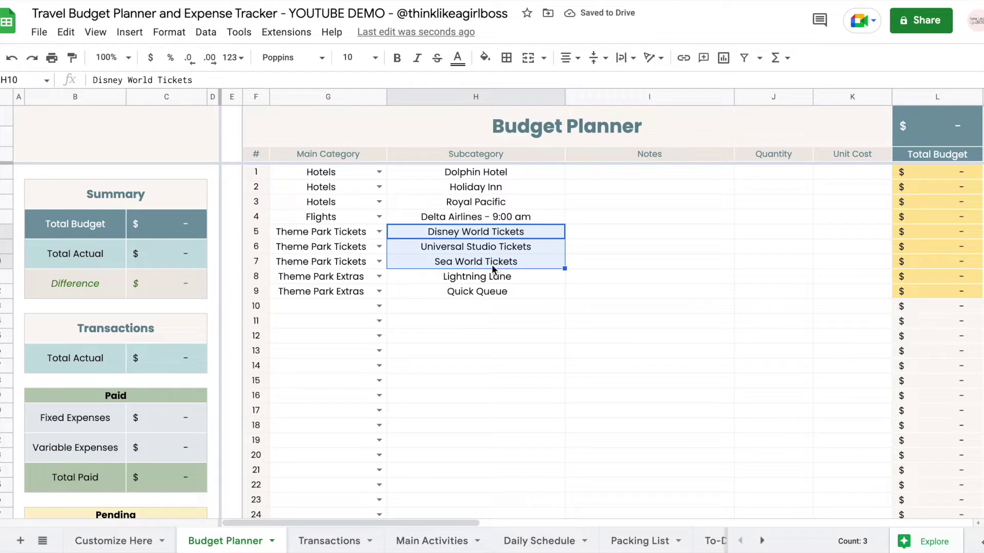
drag(475, 277, 471, 310)
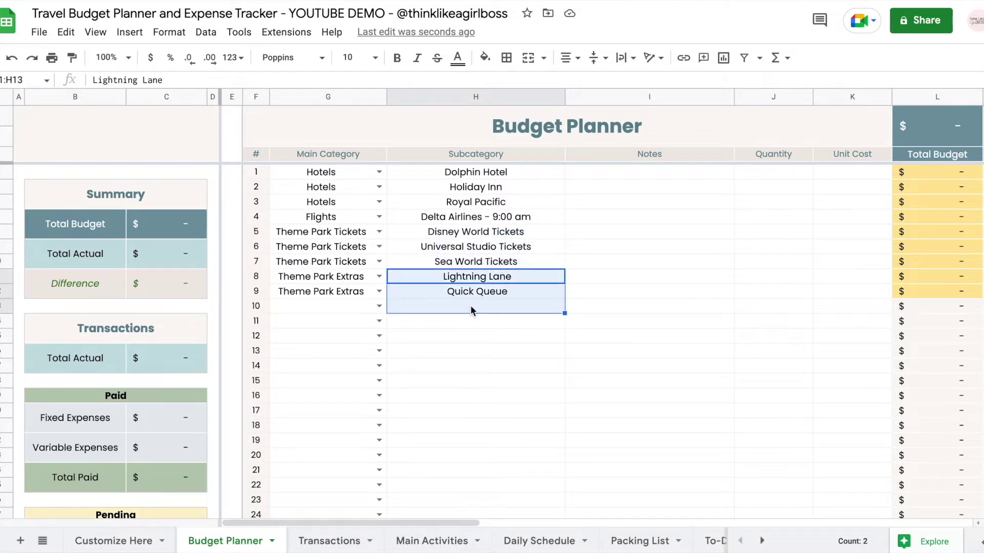
Add rows 10–11 as Transportation with subcategories Car rental and Car Parking
click(422, 306)
click(379, 306)
click(347, 404)
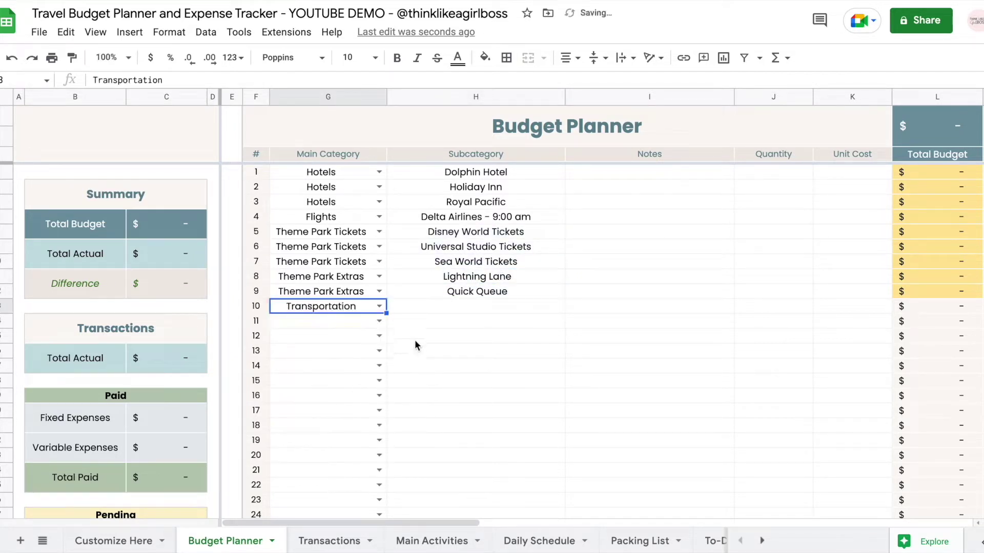
key(Tab)
text(Car rental)
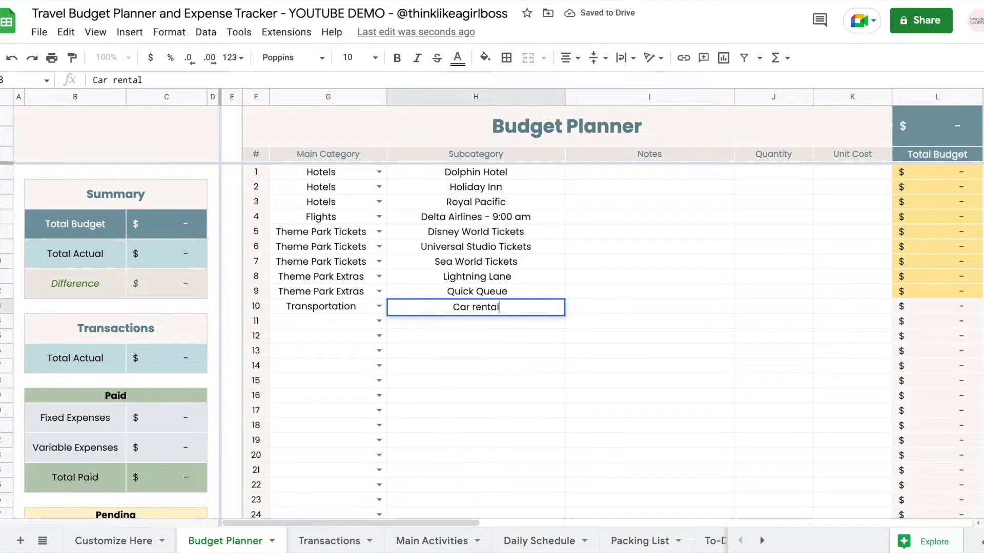
key(Return)
text(Transportation)
key(Tab)
text(Car Parking)
key(Return)
click(379, 335)
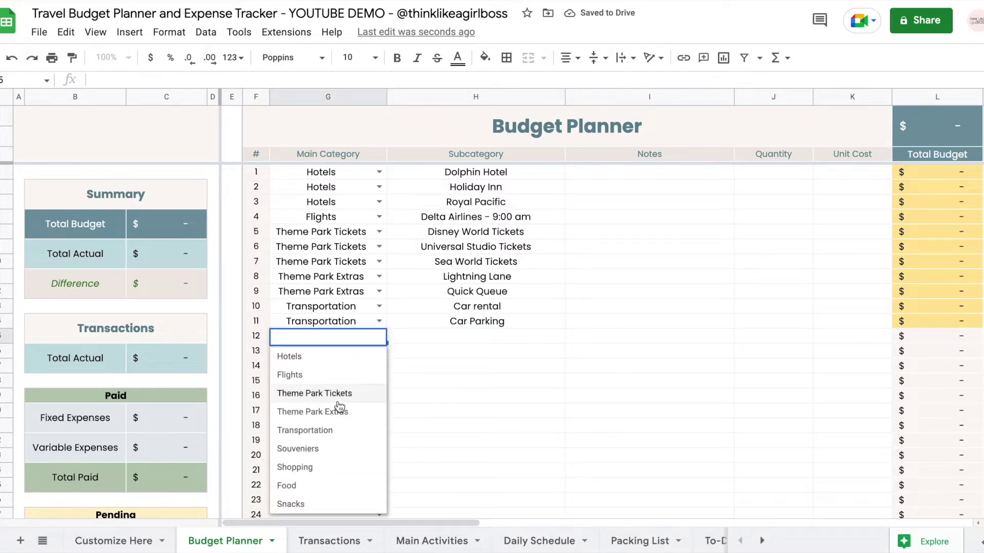
Set rows 12–13 to Souveniers and rows 14–15 to Shopping
click(313, 450)
click(379, 350)
click(307, 464)
click(380, 366)
click(314, 497)
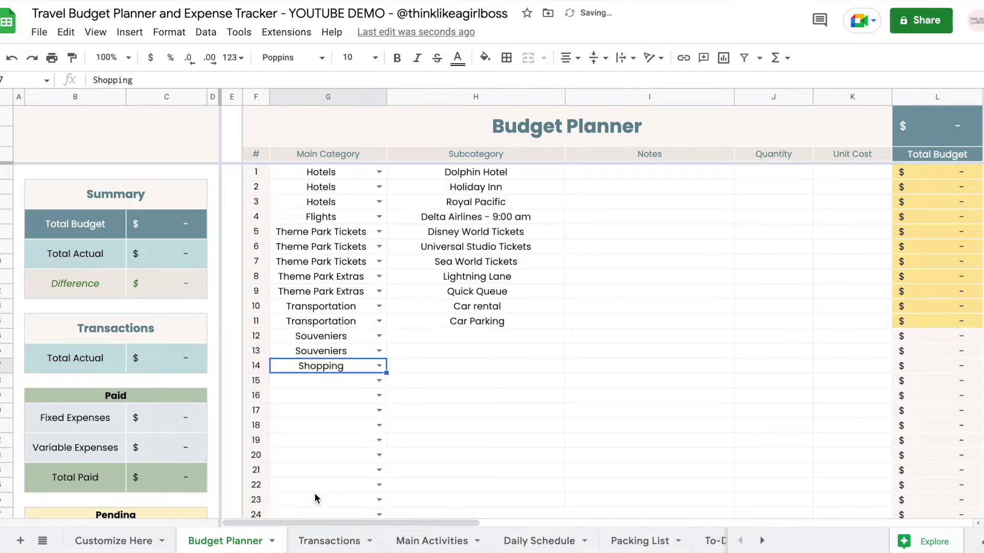
click(379, 380)
click(307, 512)
Set rows 16–17 to Food and row 18 to Snacks
click(379, 395)
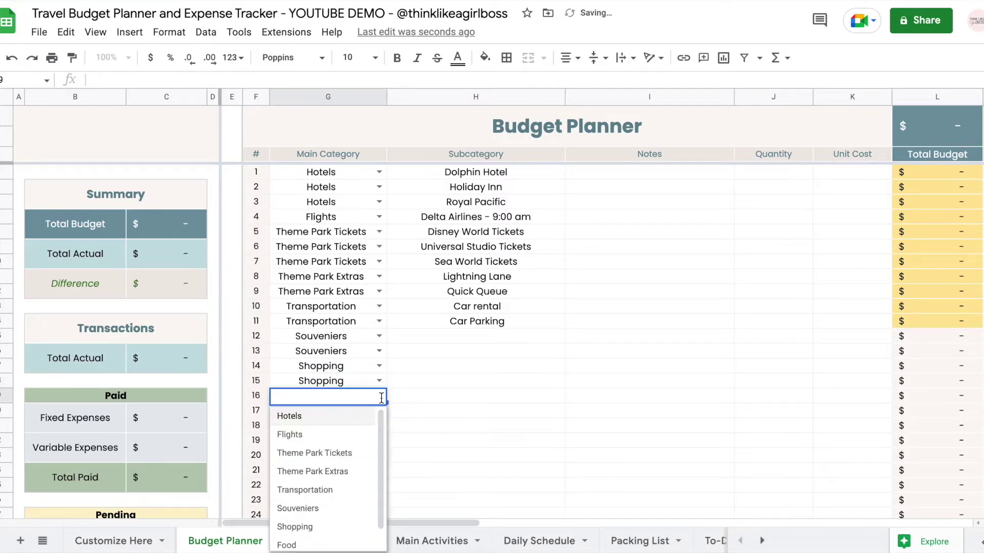
click(286, 545)
click(379, 410)
scroll(324, 494, down, 1)
click(286, 523)
click(379, 425)
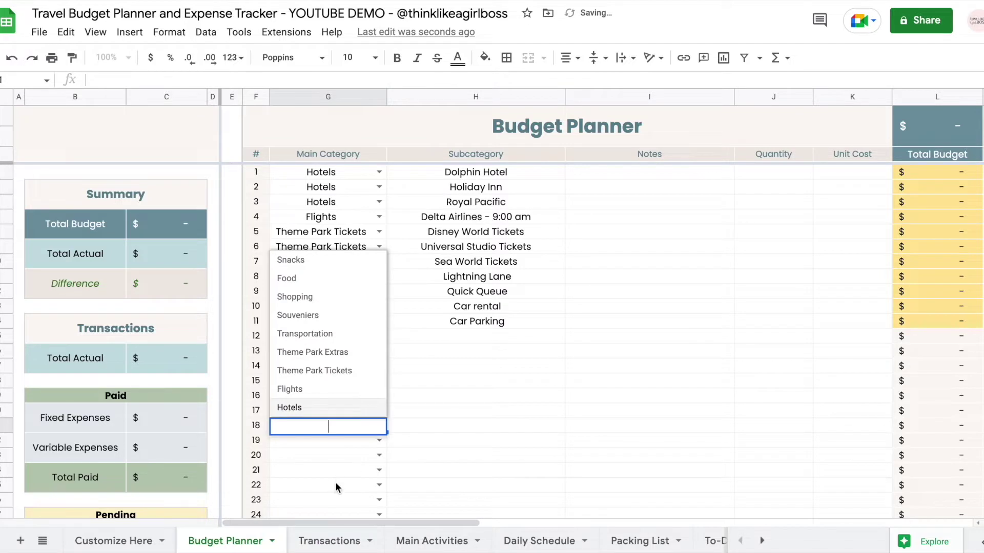
click(323, 260)
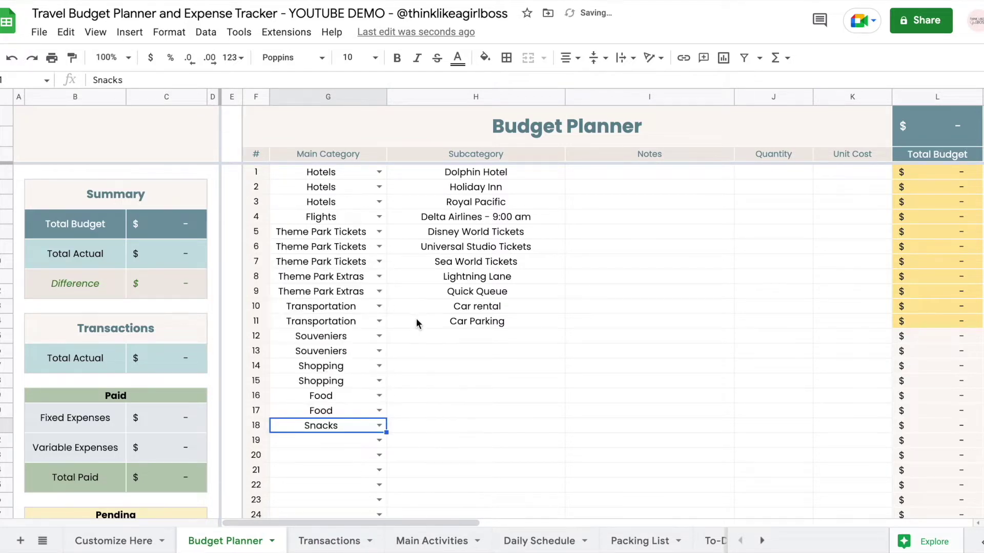
Type subcategories for rows 12–18: Souveniers for myself, Souveniers - gifts, two shopping lines, Breakfast, Dinner
click(431, 337)
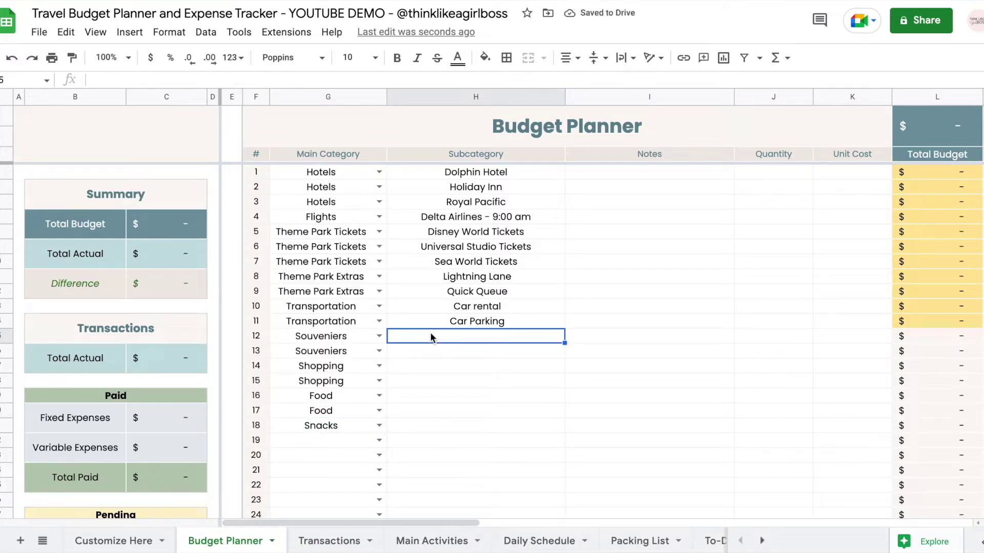
text(Souveniers for myself Souveniers - gifts Angie's Shopping Michael's Shopping Breakfast Dinner Snacks)
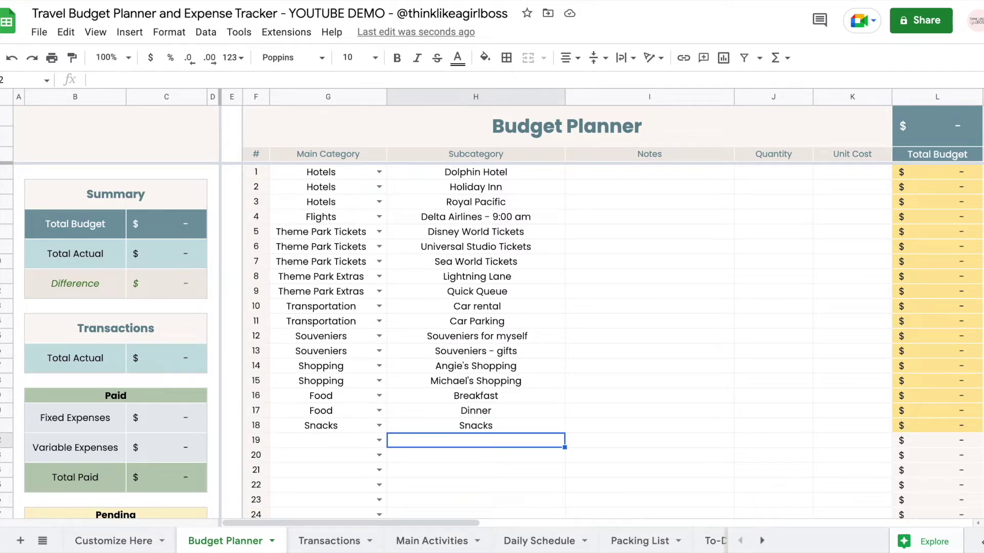
click(777, 173)
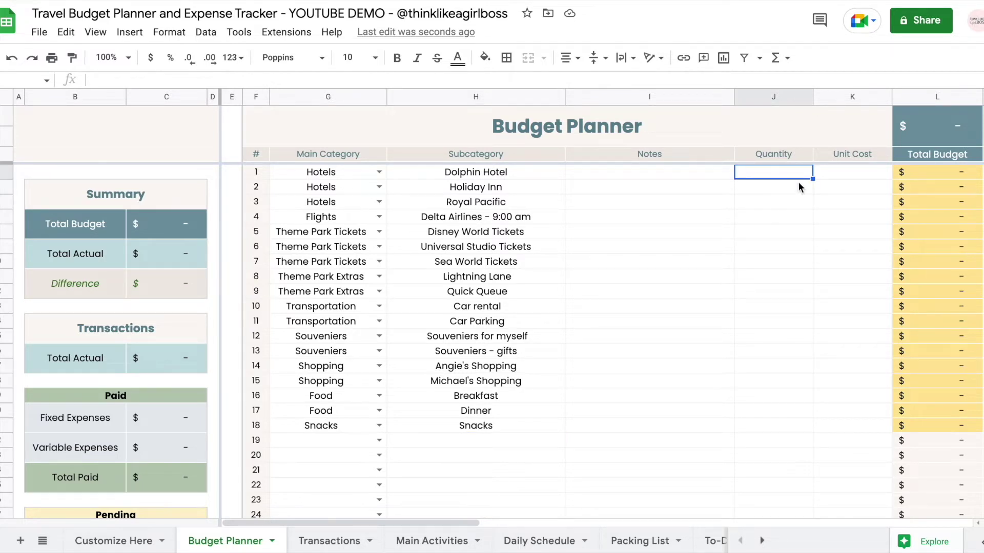
Give Dolphin Hotel quantity 19 and unit cost 300, and Holiday Inn quantity 1 at 500
click(831, 174)
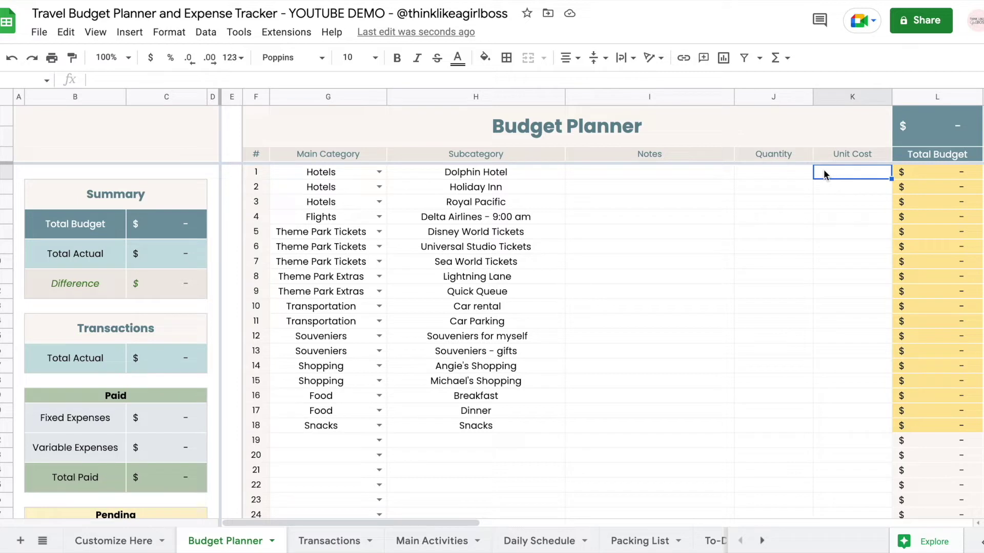
click(778, 177)
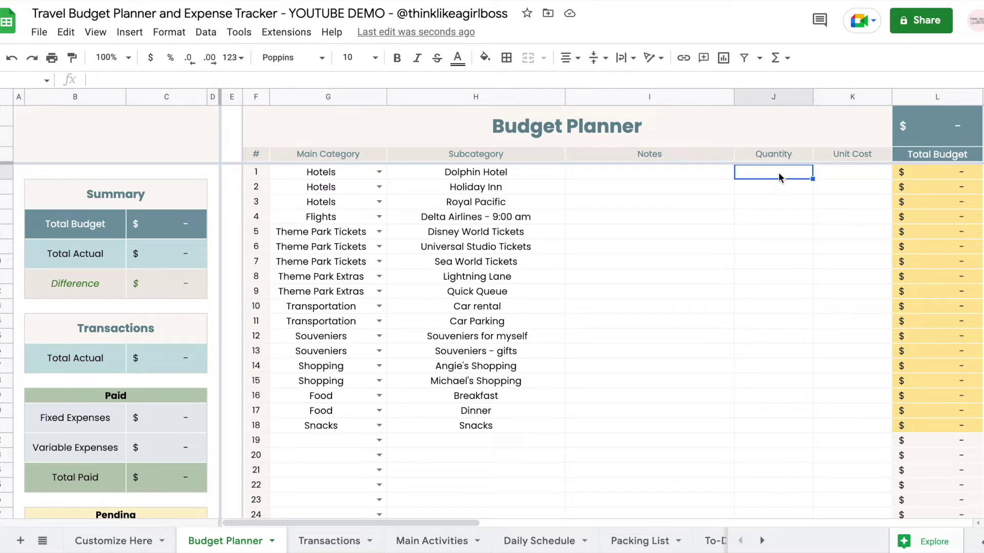
text(19)
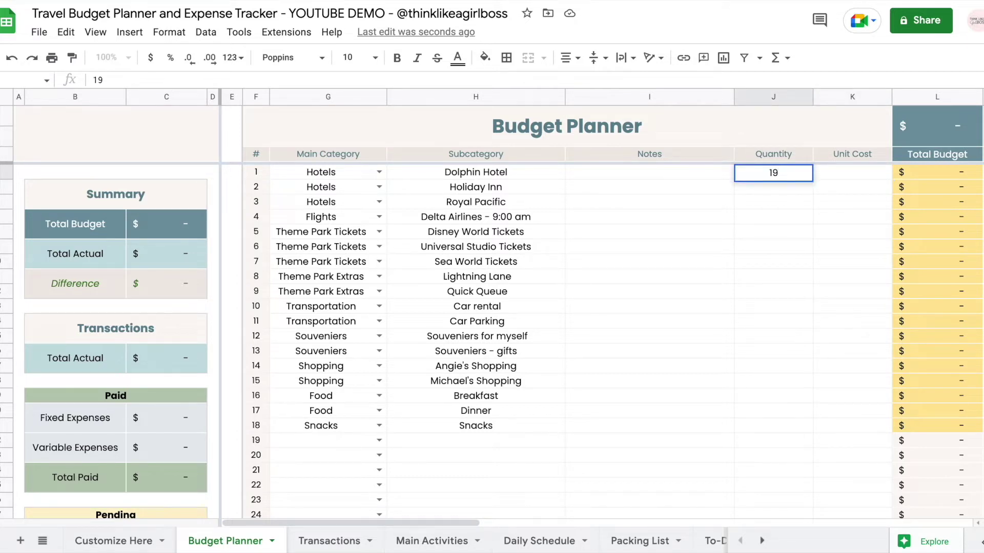
key(Right)
text(3000)
key(BackSpace)
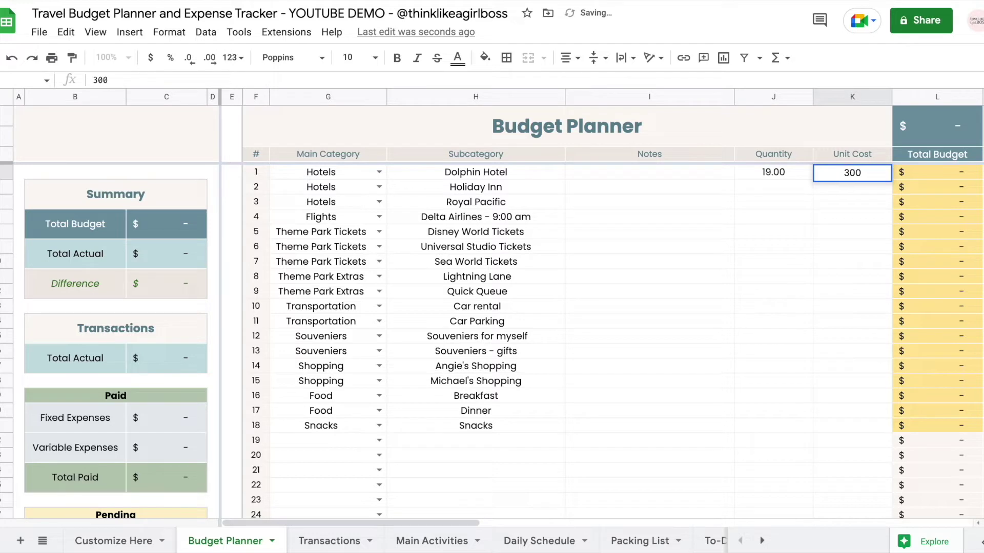
key(Return)
click(773, 187)
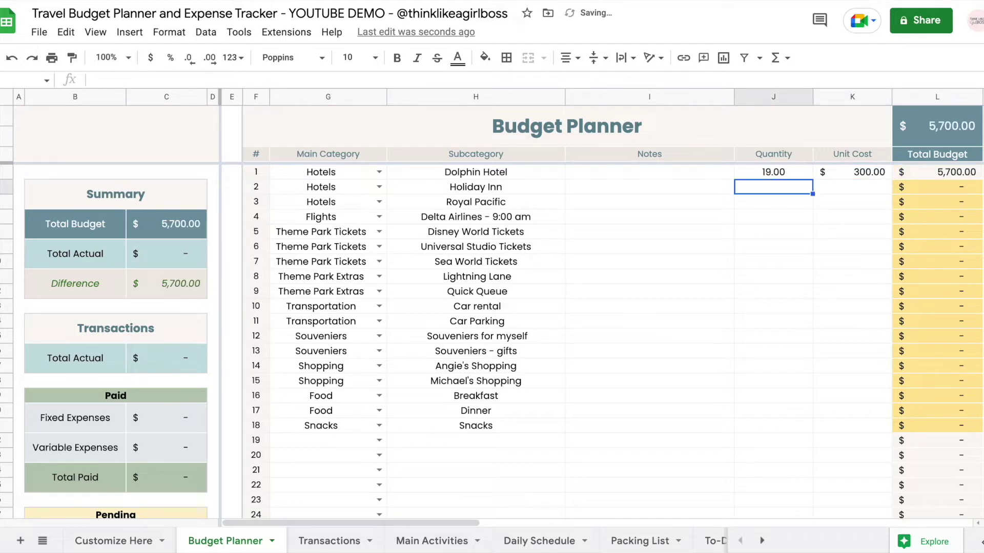
text(1)
key(Right)
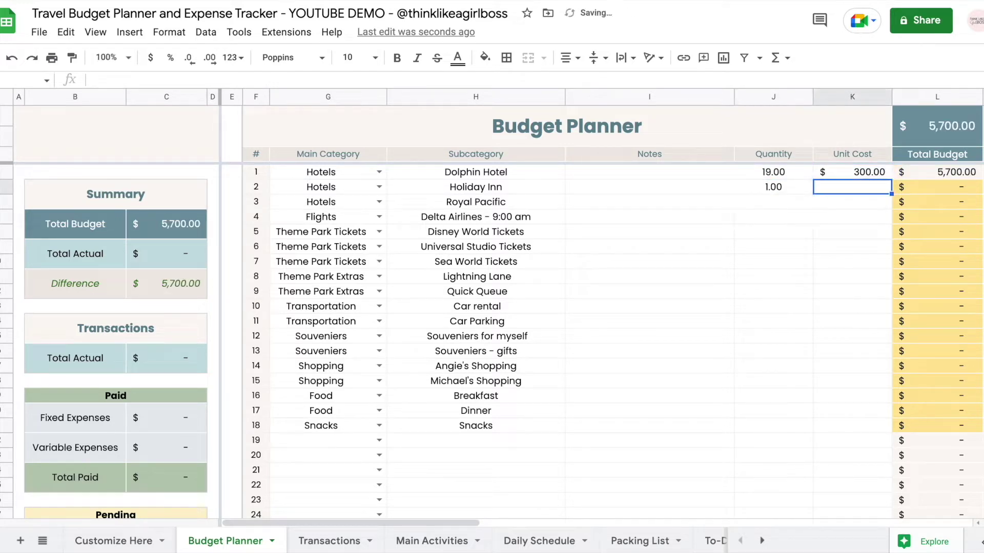
text(500)
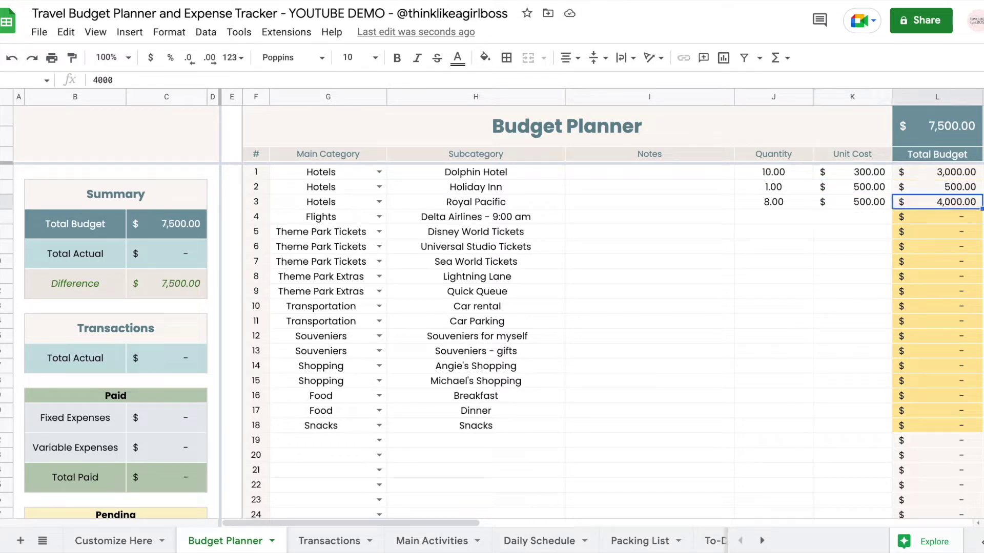
Check the Dolphin Hotel total formula, then fill quantities and unit costs from Flights onward (2×500, 1×1500, …)
scroll(785, 204, right, 2)
click(871, 174)
key(Left)
key(Left)
key(Right)
key(Down)
key(Down)
key(Down)
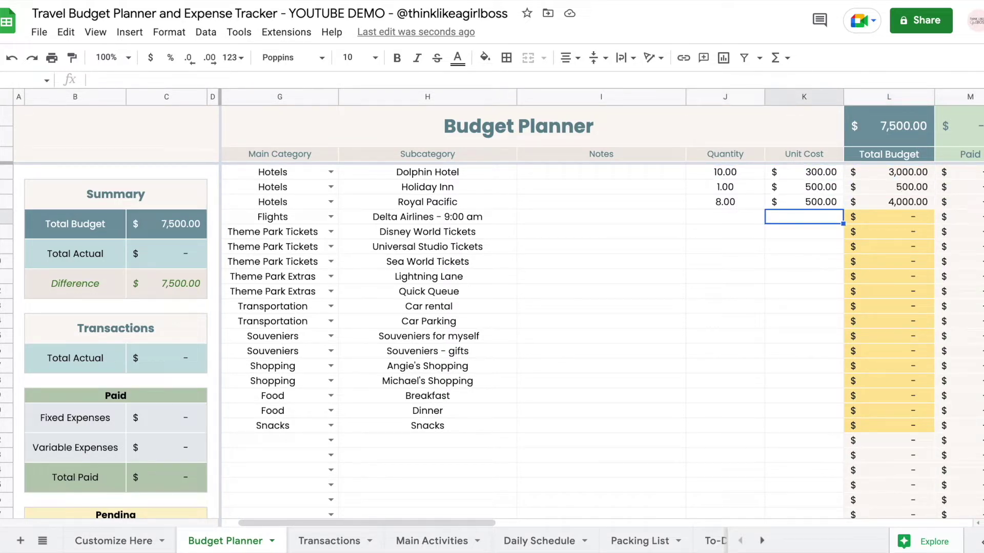
click(725, 217)
text(2	500 1	1500 5	200 )
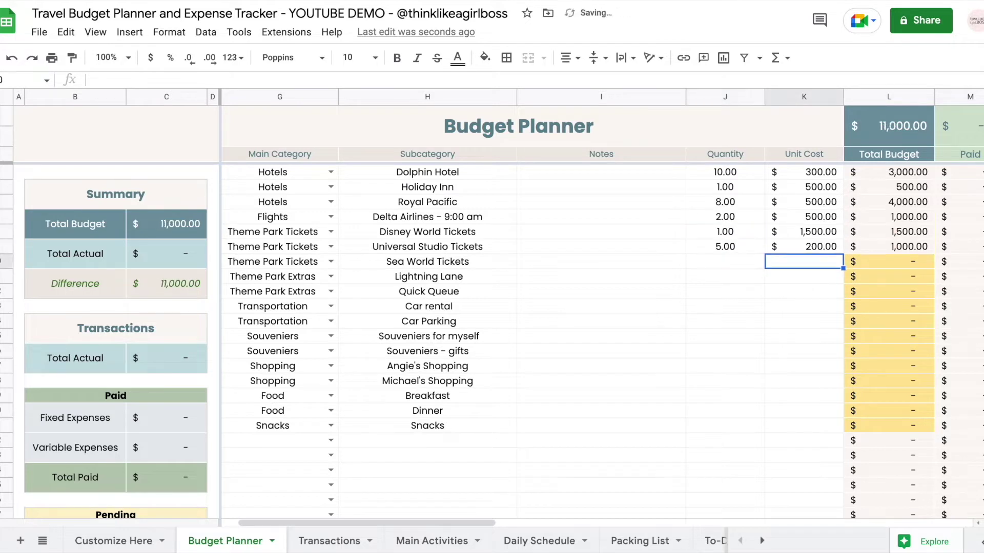
text(2	200 20	7 2	100 1	1200 19	35 1	500 1	200 1	1000 1	1500 19	55 19	60 19	25)
key(Down)
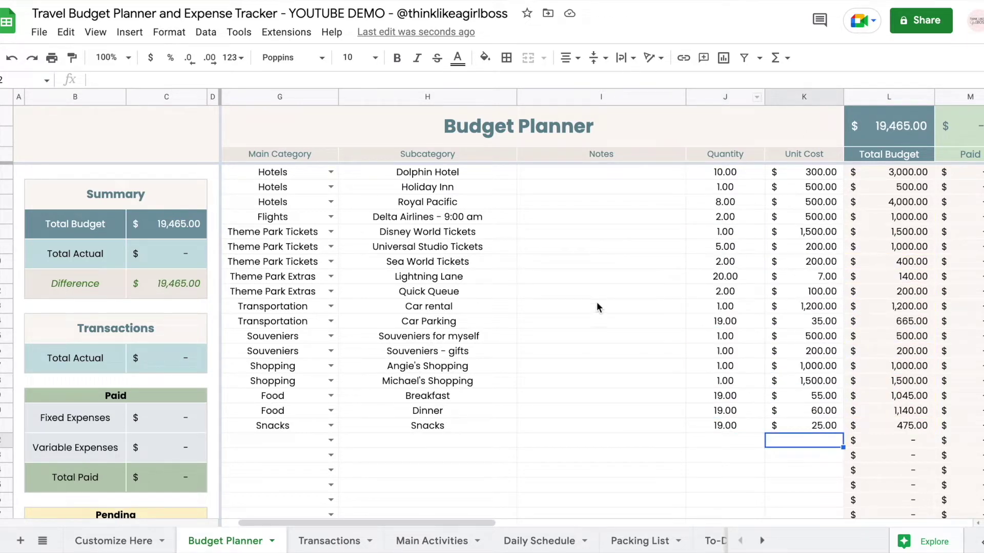
Inspect the Total Budget sum formula on the Budget Planner
scroll(738, 313, right, 2)
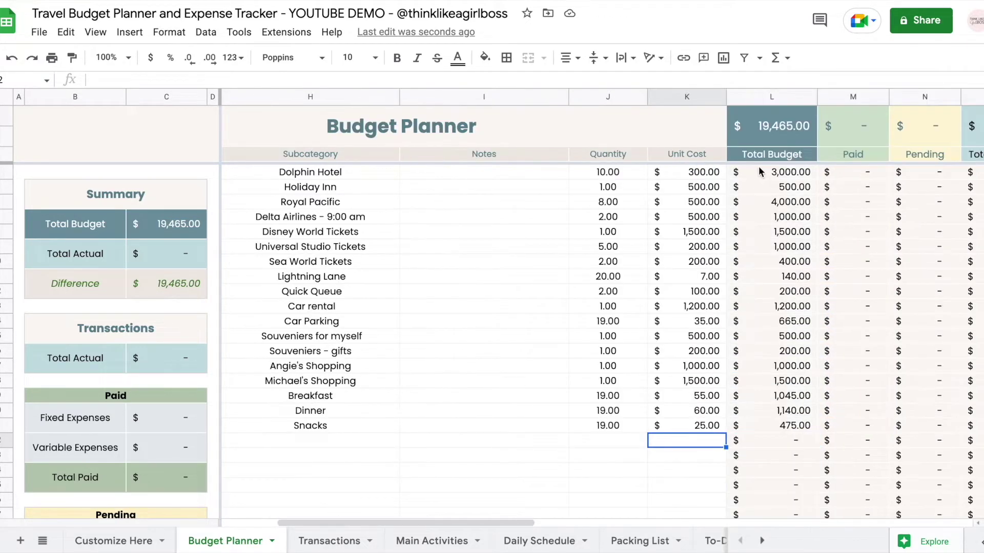
click(762, 132)
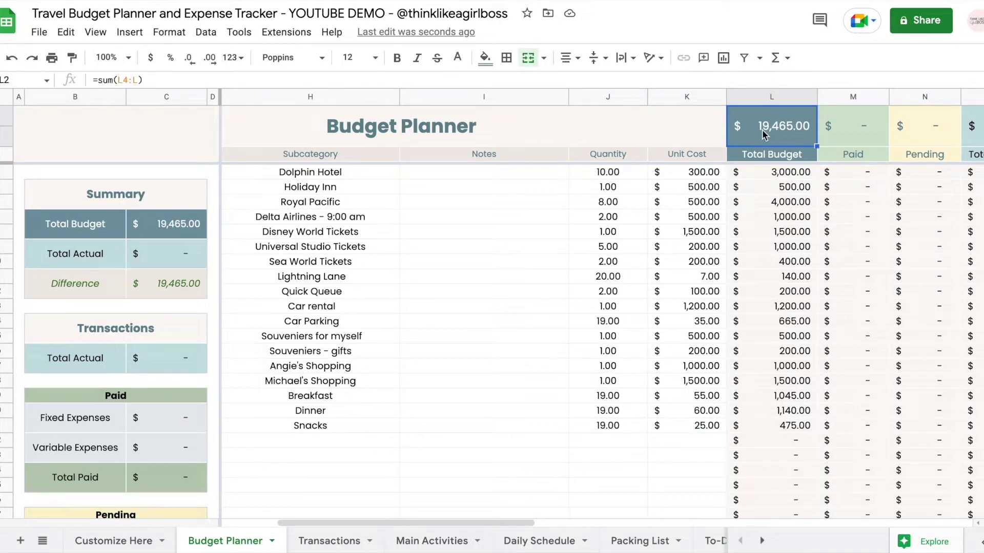
scroll(815, 151, right, 3)
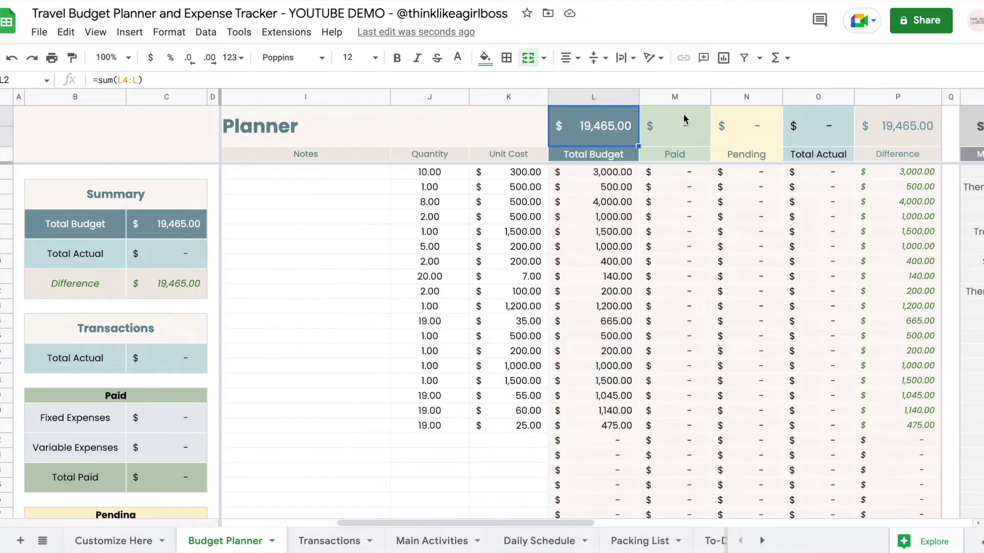
drag(661, 97, 815, 97)
scroll(802, 291, right, 5)
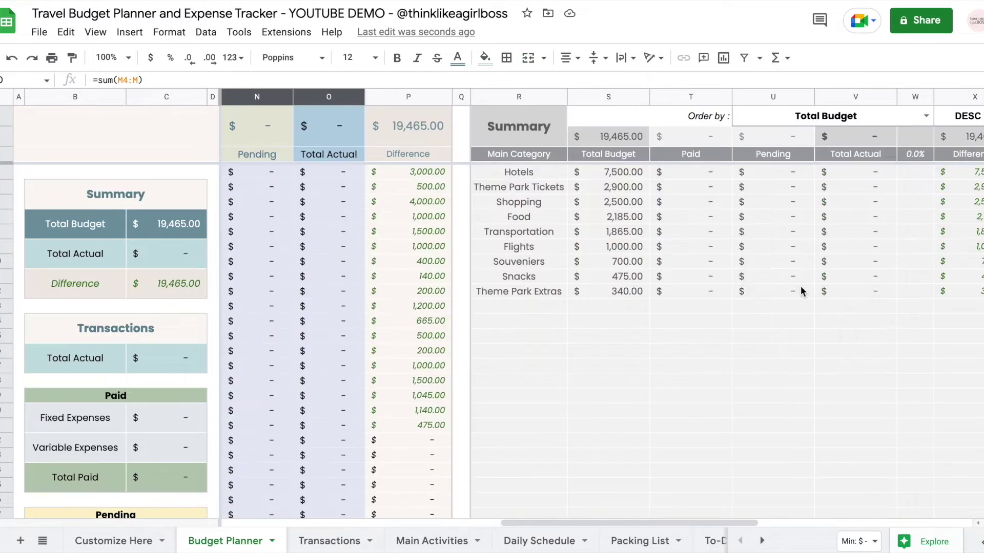
scroll(802, 291, right, 3)
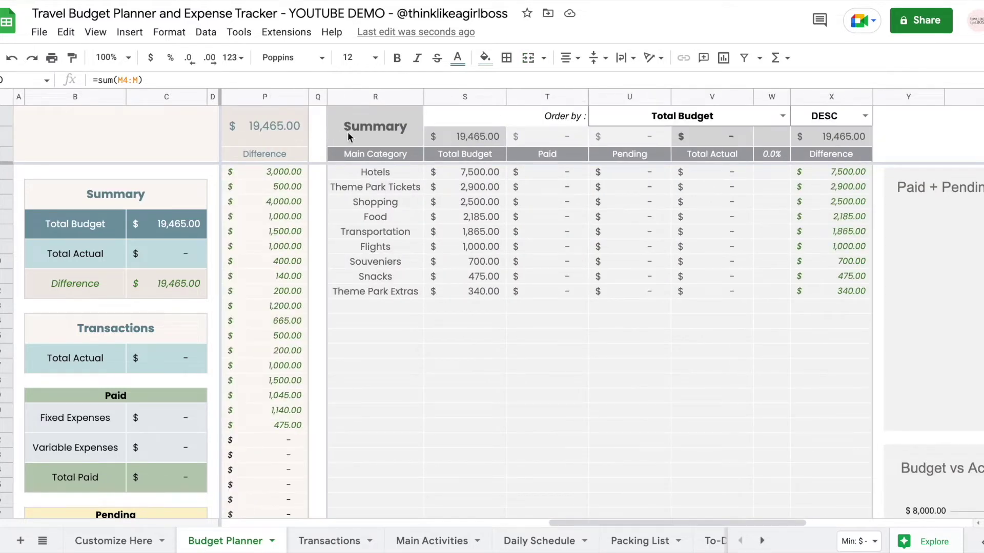
Review the Summary table's nine categories and their Total Budget, Paid, Pending and Total Actual amounts
drag(370, 173, 367, 294)
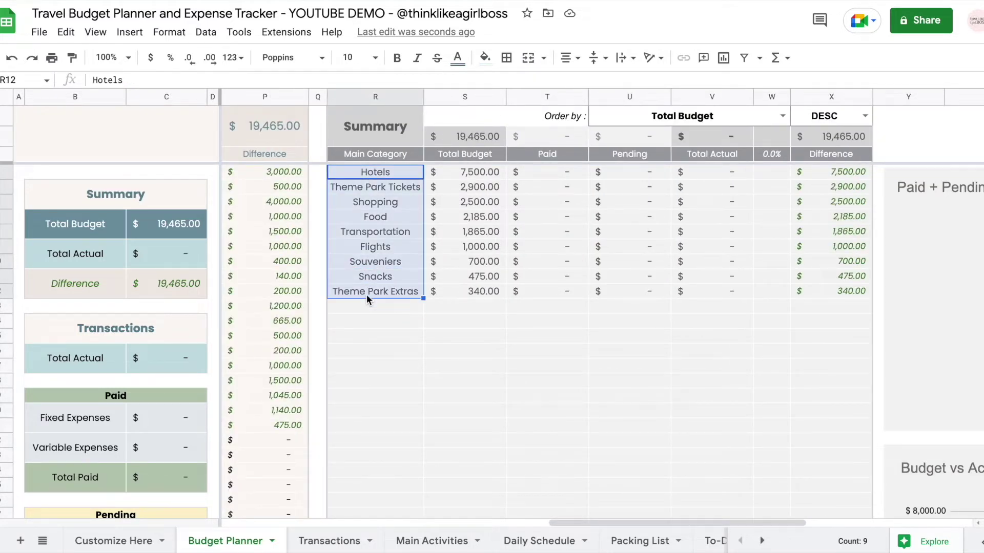
click(385, 175)
scroll(392, 189, left, 10)
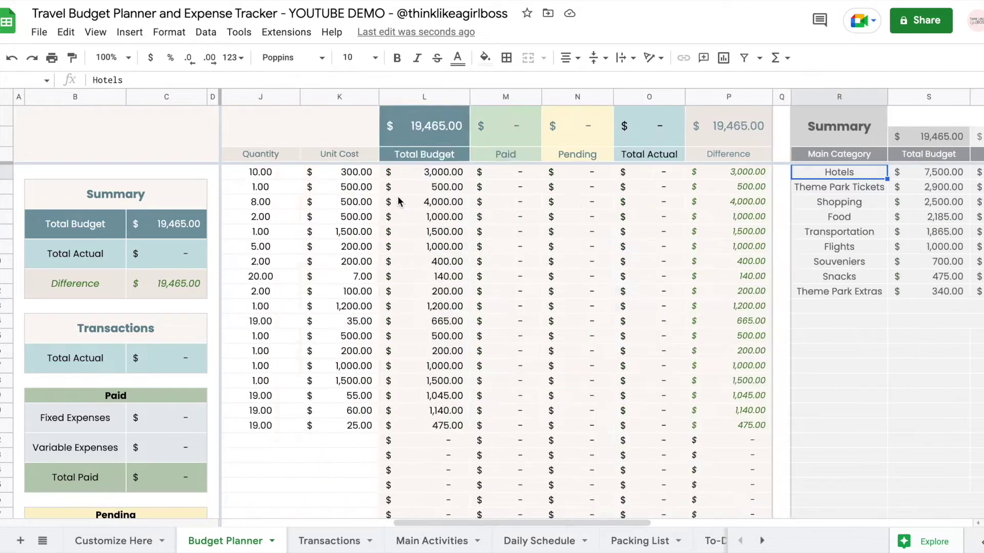
drag(774, 173, 789, 202)
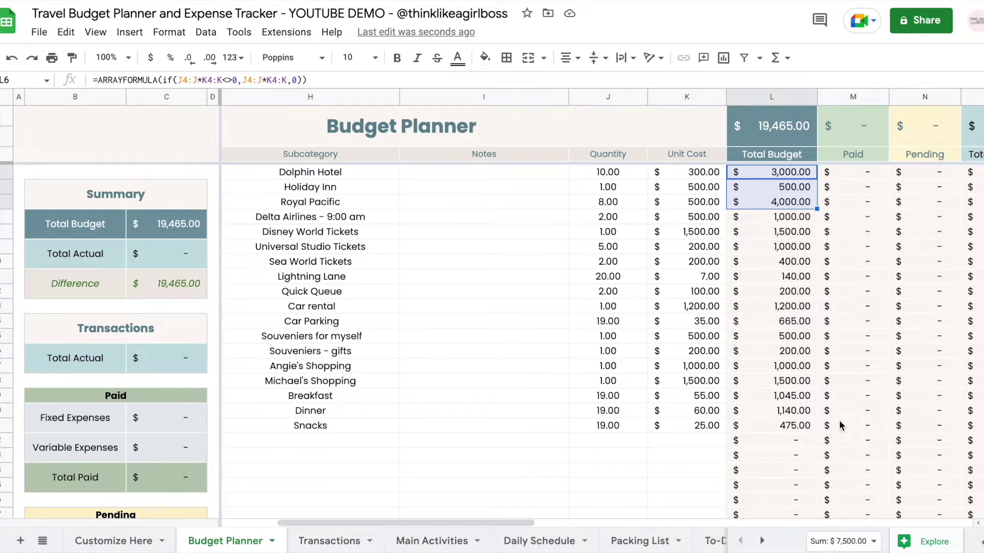
scroll(819, 340, right, 10)
click(621, 173)
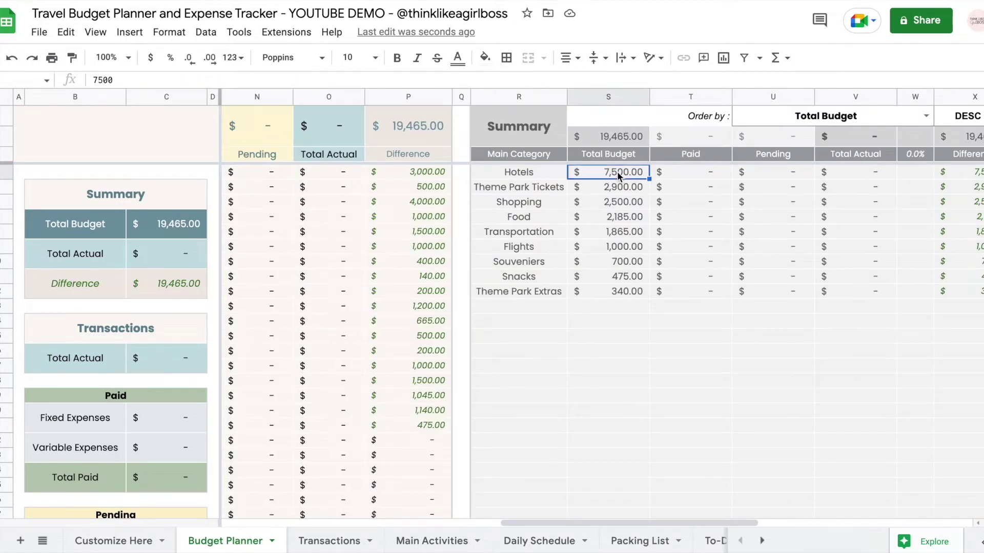
scroll(814, 307, right, 1)
drag(615, 173, 785, 296)
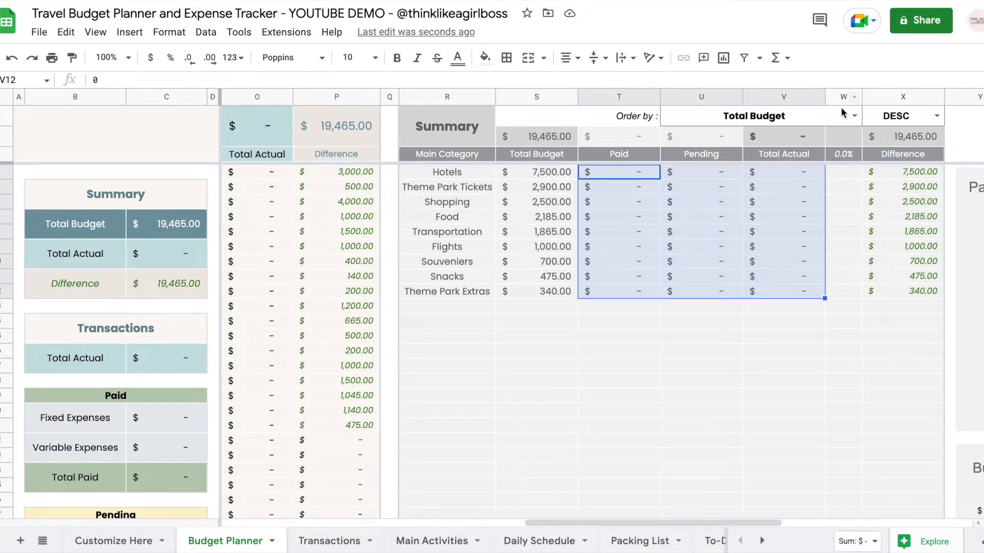
click(854, 122)
Keep the summary ordered by Total Budget and inspect the Total Budget, Difference and Total Actual figures
click(855, 122)
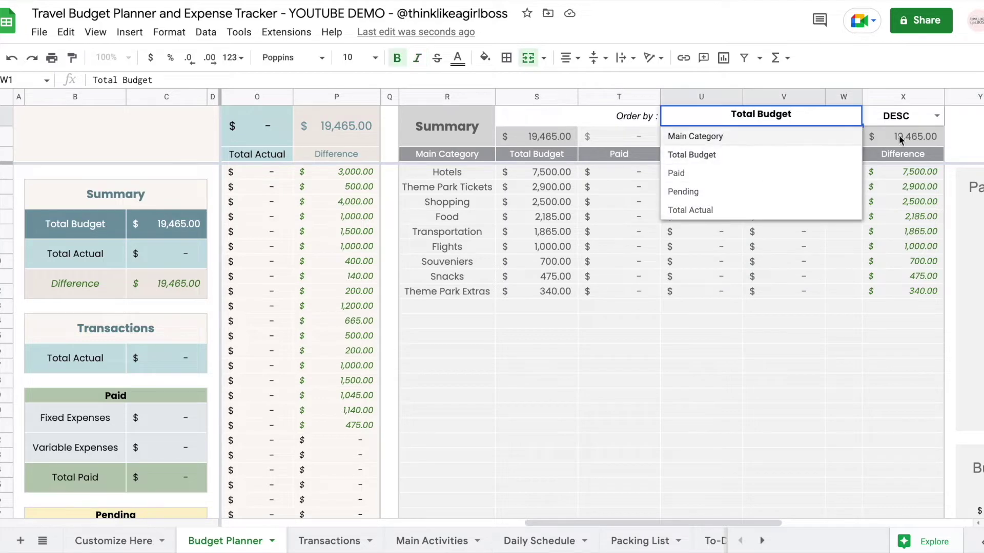
click(905, 118)
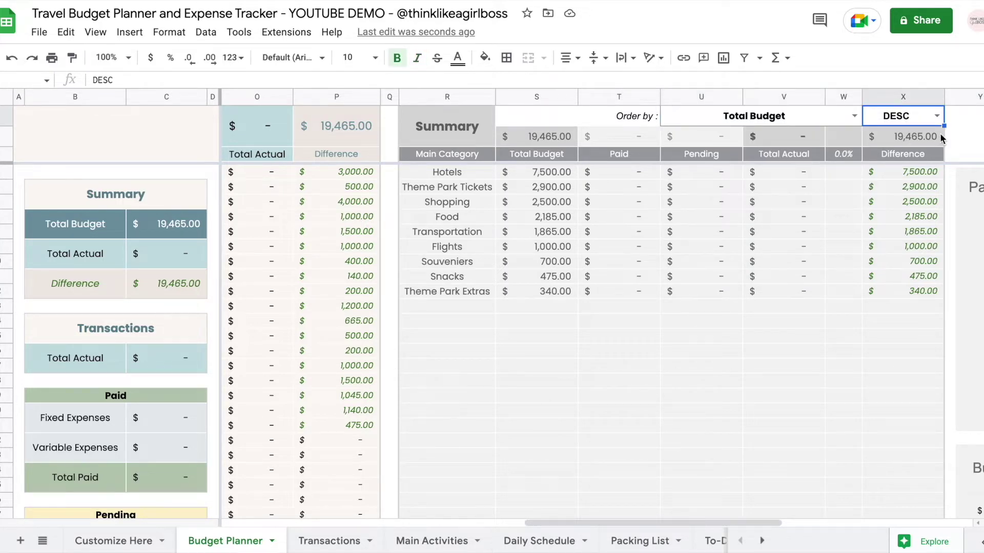
scroll(574, 284, left, 10)
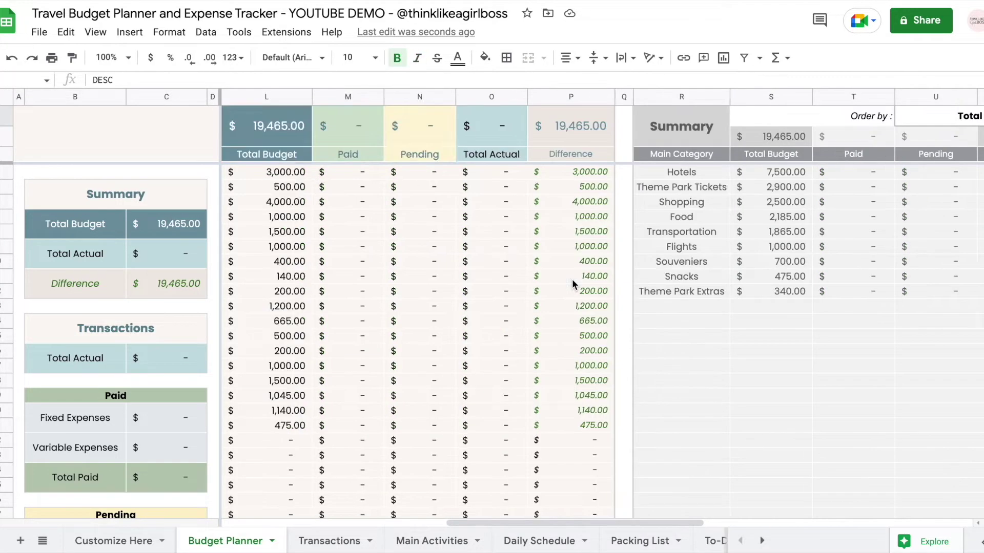
click(156, 228)
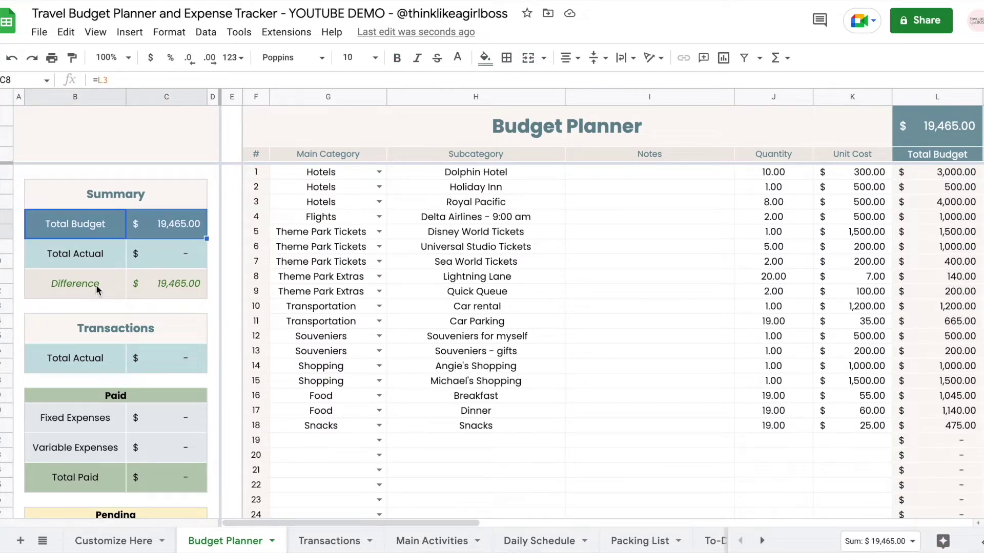
click(175, 293)
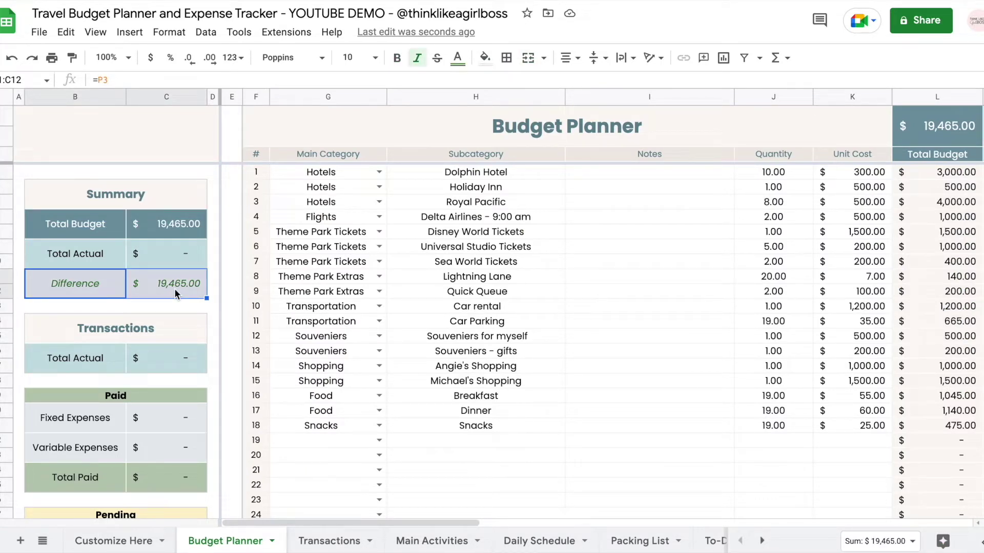
click(99, 264)
Scroll over the planner's remaining area, then move to the Transactions sheet
scroll(99, 264, down, 3)
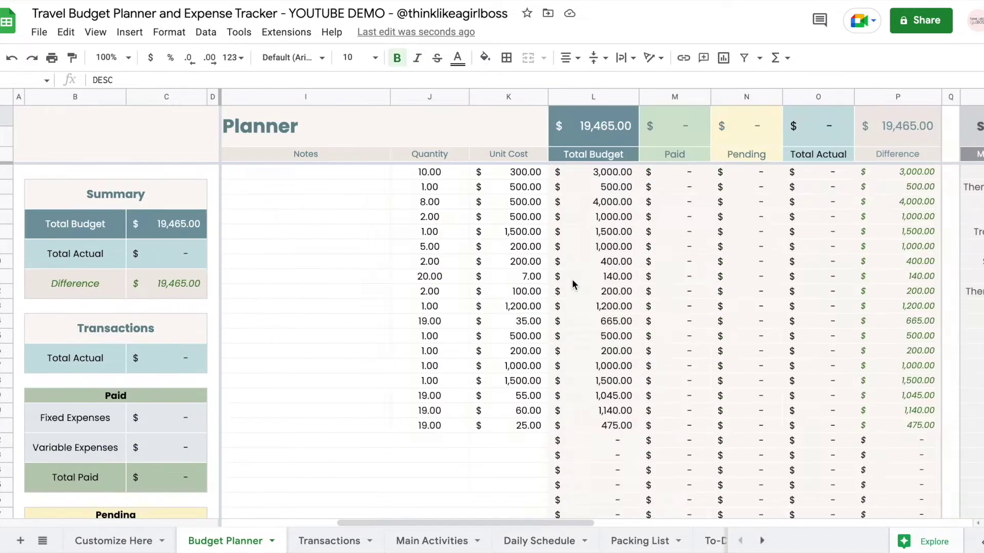
scroll(572, 279, right, 3)
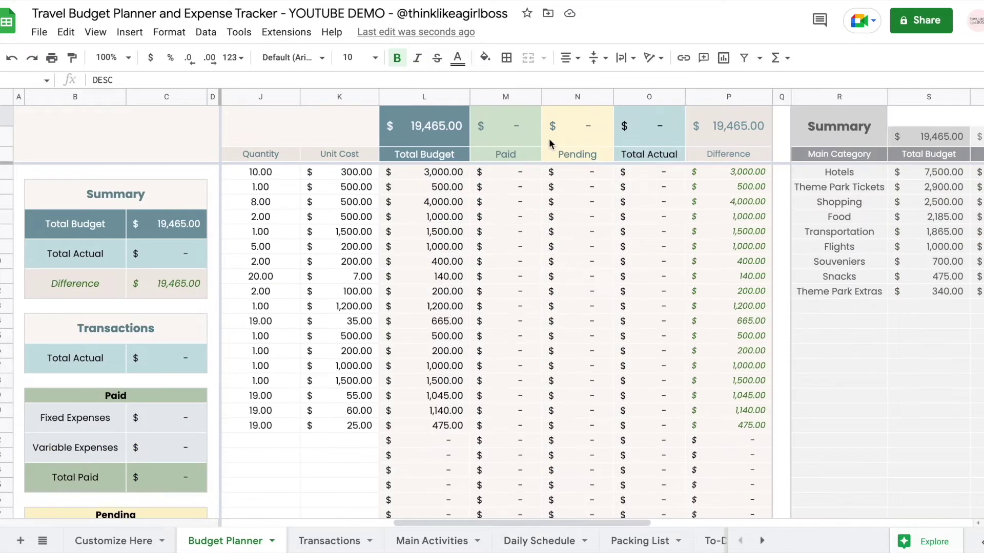
drag(508, 98, 625, 248)
scroll(624, 251, right, 5)
scroll(624, 250, left, 4)
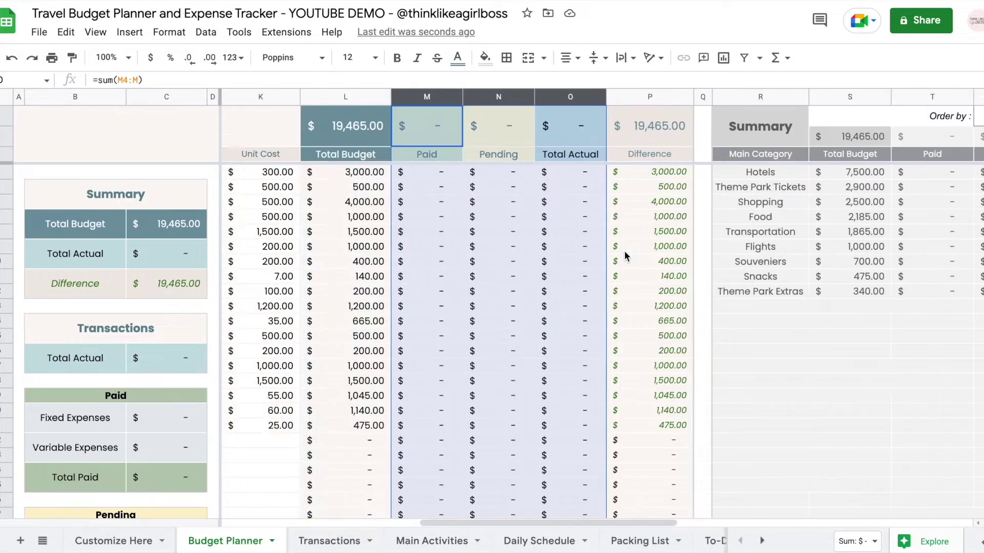
scroll(624, 255, left, 3)
click(331, 544)
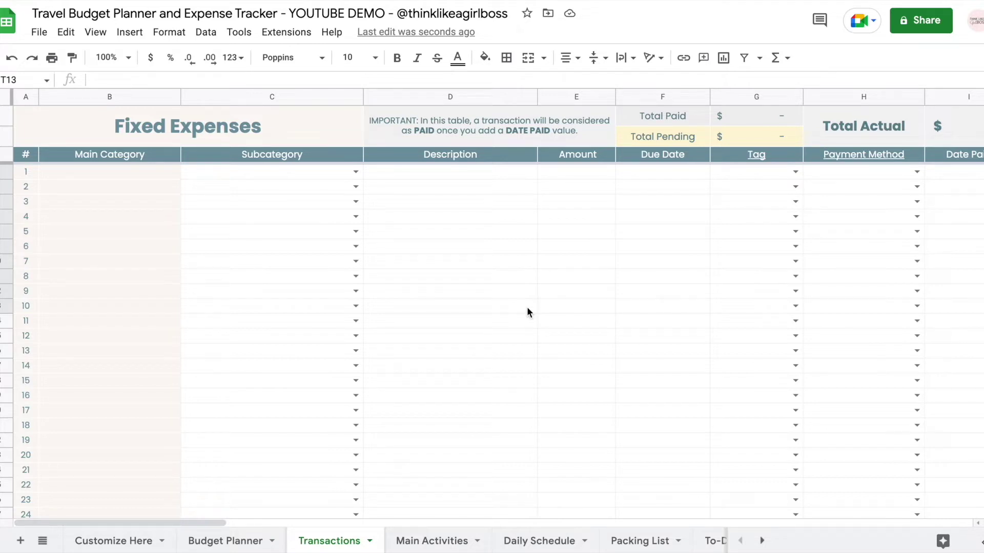
Inspect the Fixed Expenses and Variable Expenses title cells' ='Customize Here' formulas
click(216, 125)
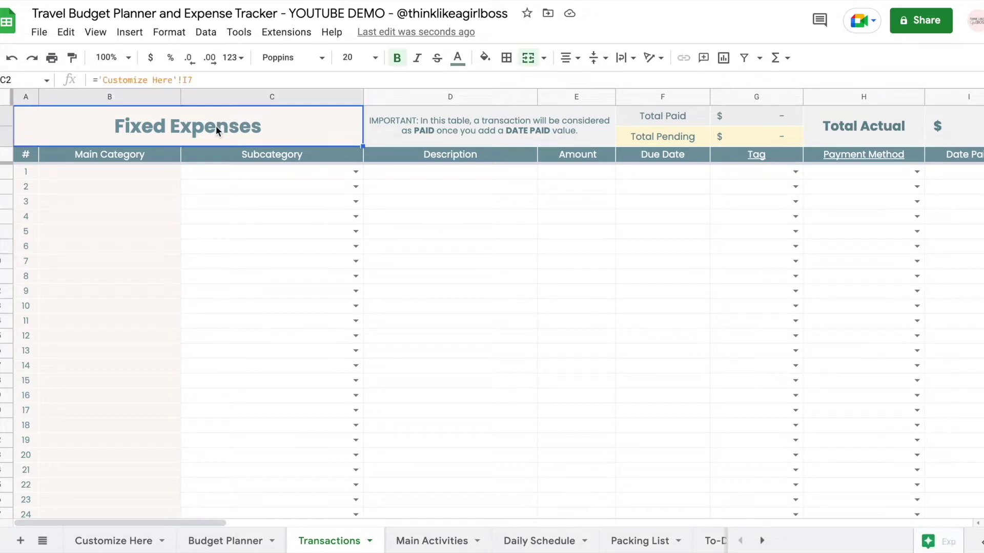
scroll(487, 245, right, 5)
scroll(486, 250, right, 2)
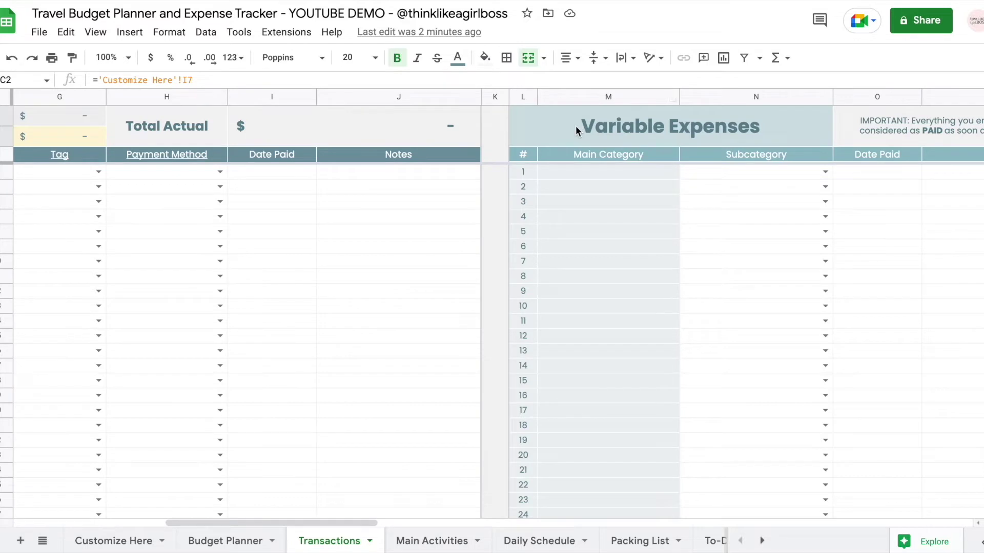
click(576, 129)
click(396, 296)
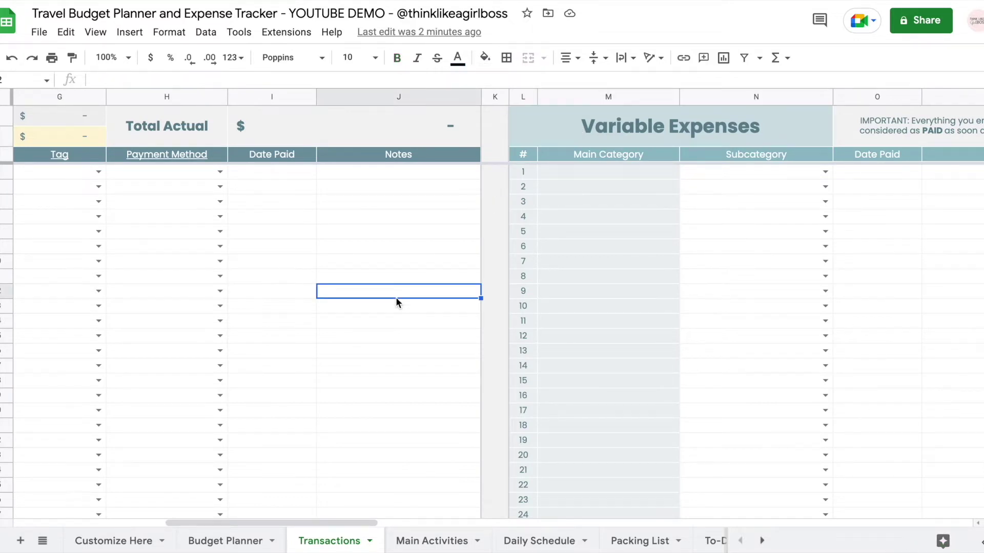
scroll(396, 297, left, 7)
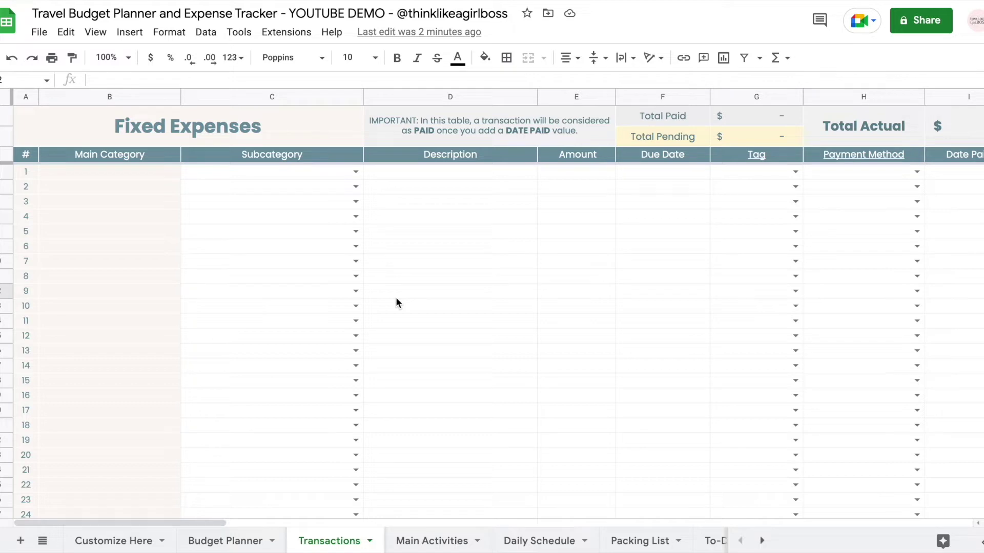
Re-check both title formulas, then go to the Customize Here sheet
click(216, 132)
scroll(512, 198, right, 5)
scroll(511, 198, right, 2)
scroll(292, 197, left, 10)
scroll(325, 121, right, 6)
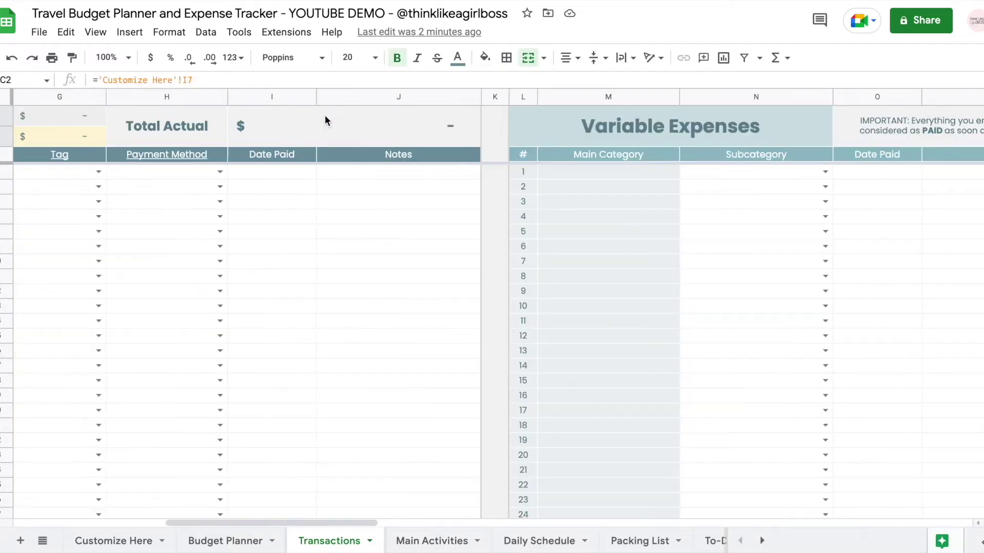
click(577, 125)
scroll(577, 124, left, 8)
click(113, 534)
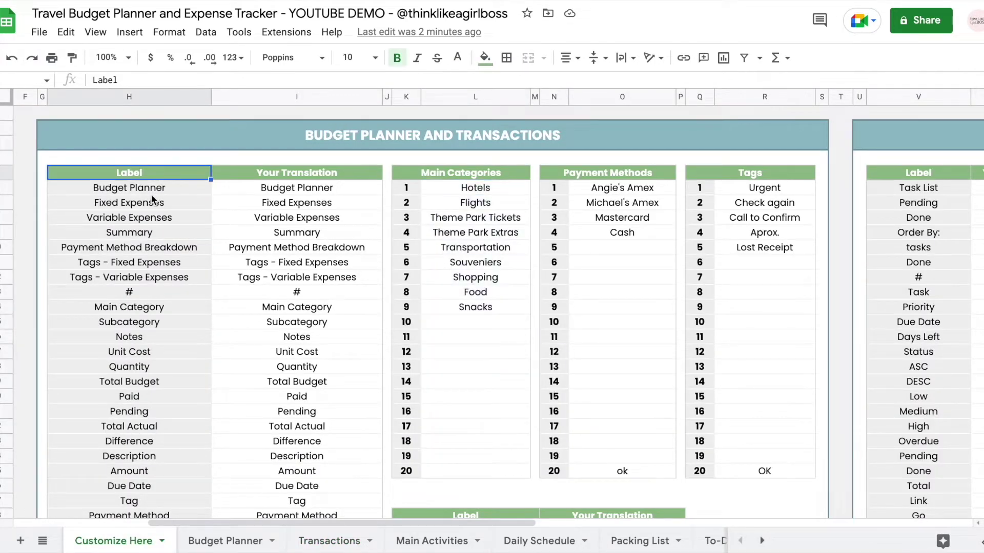
Rename the expense translations to 'Fixed Expenses 1' and 'Variable Expenses 2', then view the updated Transactions titles
drag(146, 188, 115, 210)
click(296, 205)
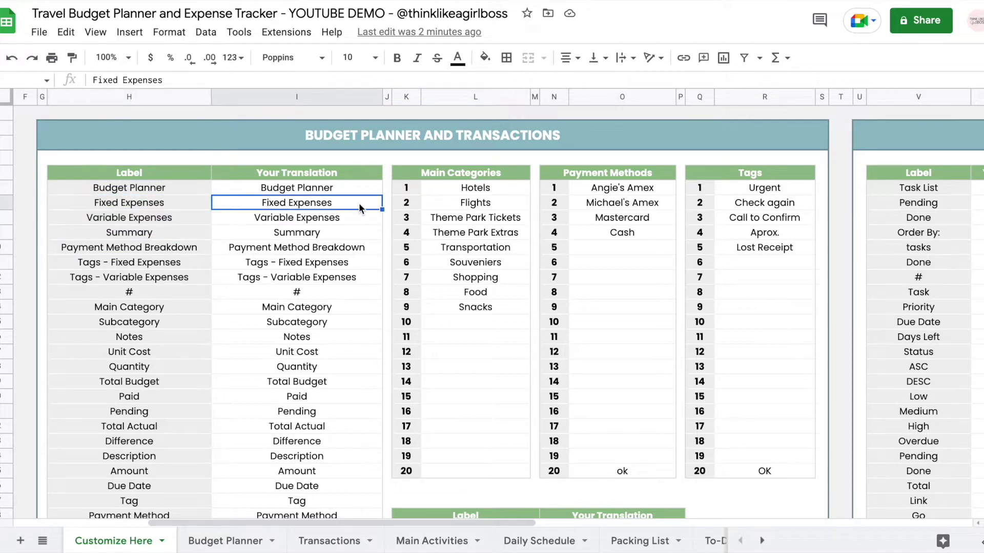
drag(359, 207, 359, 214)
click(351, 198)
double_click(352, 198)
text(1)
key(Return)
key(Return)
text(2)
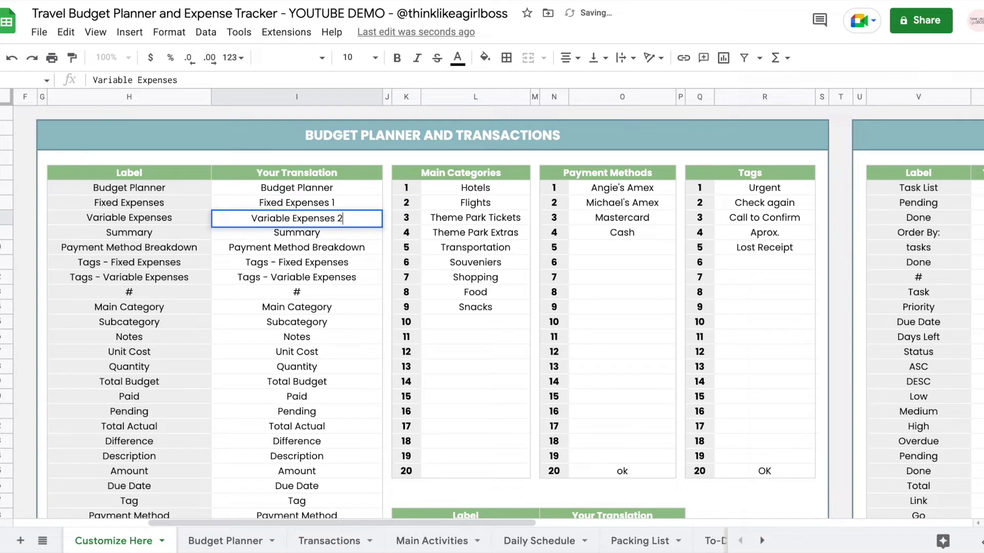
key(Return)
click(330, 541)
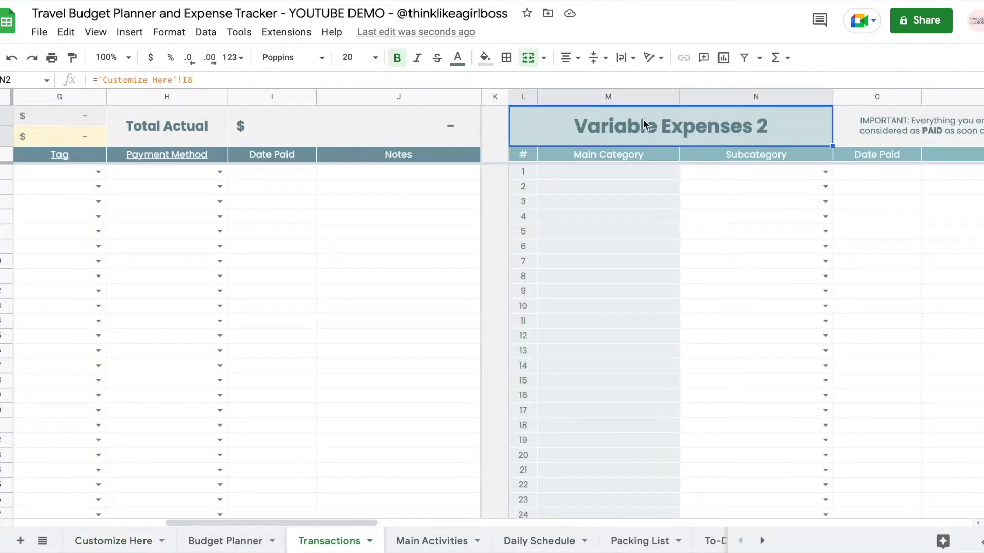
scroll(644, 119, left, 10)
click(540, 278)
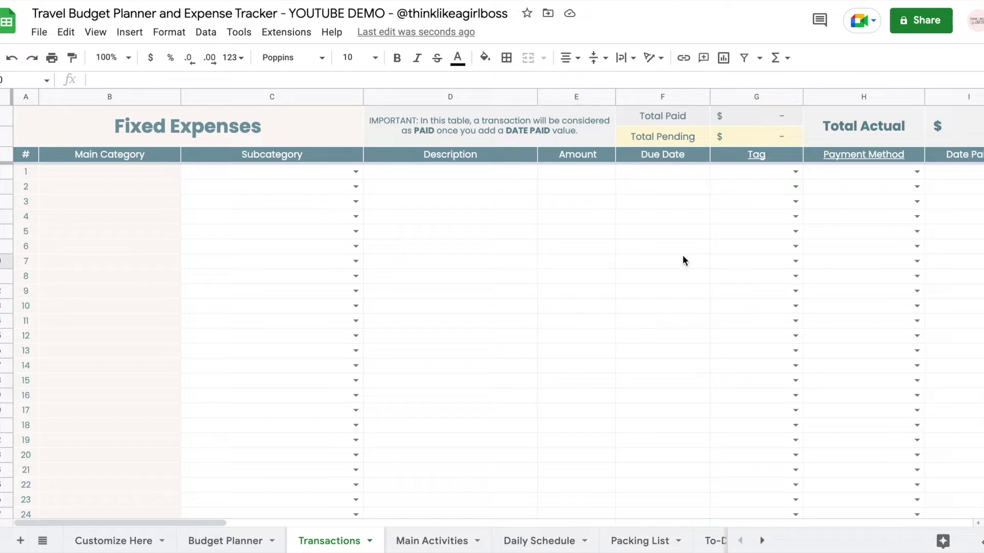
click(540, 279)
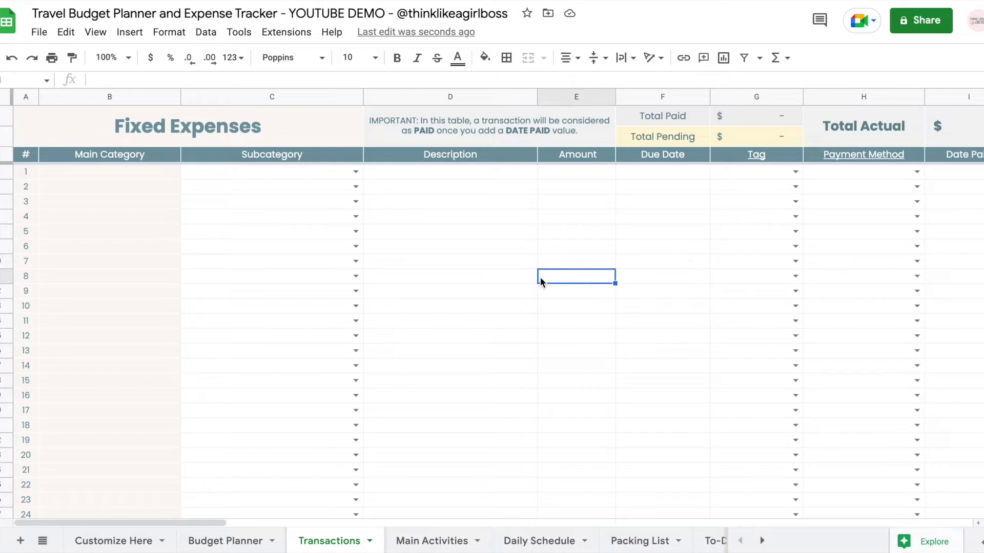
scroll(541, 277, right, 10)
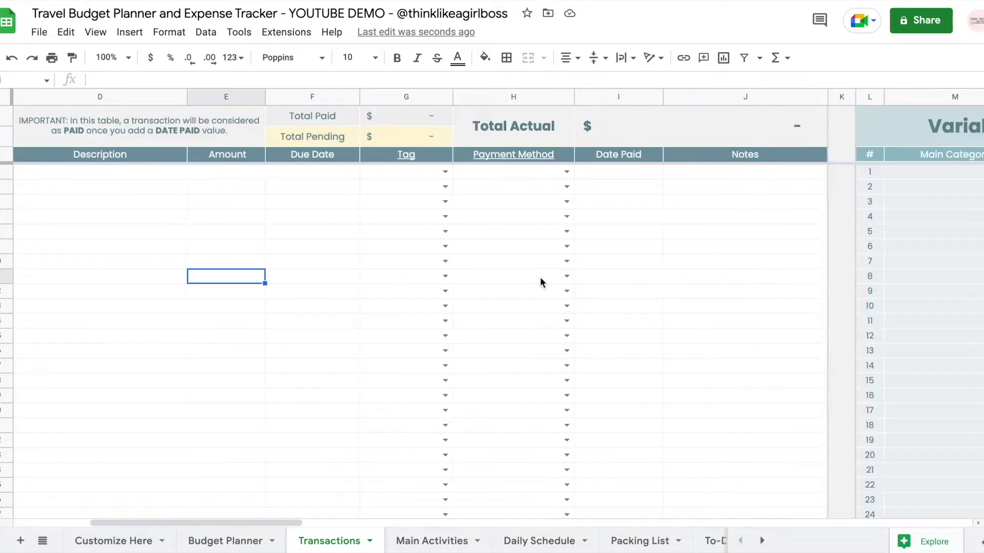
click(683, 255)
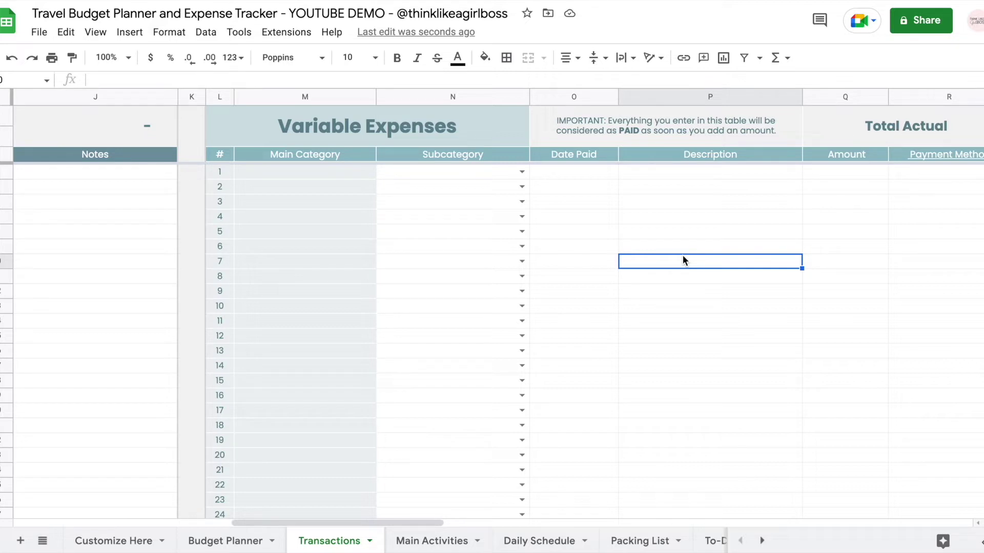
scroll(682, 255, left, 10)
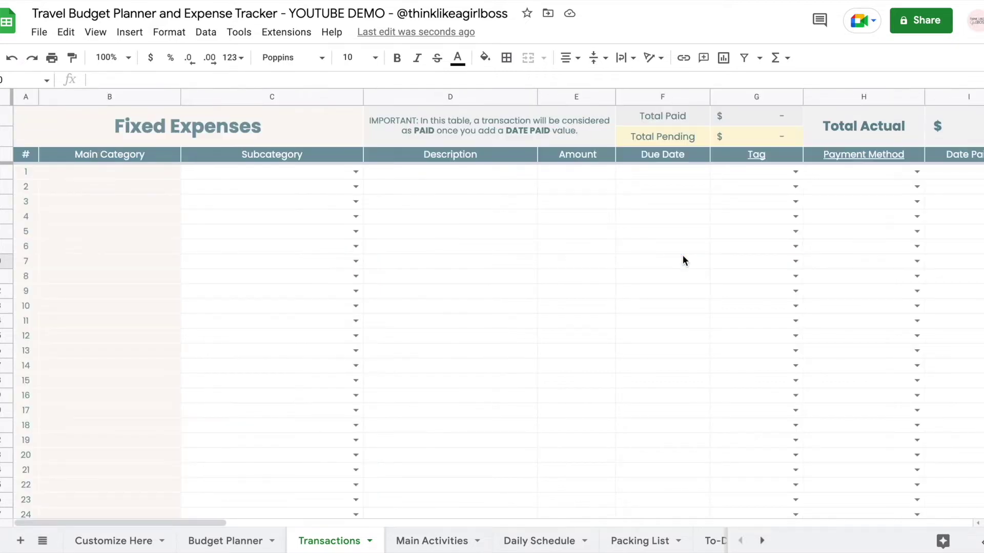
click(608, 252)
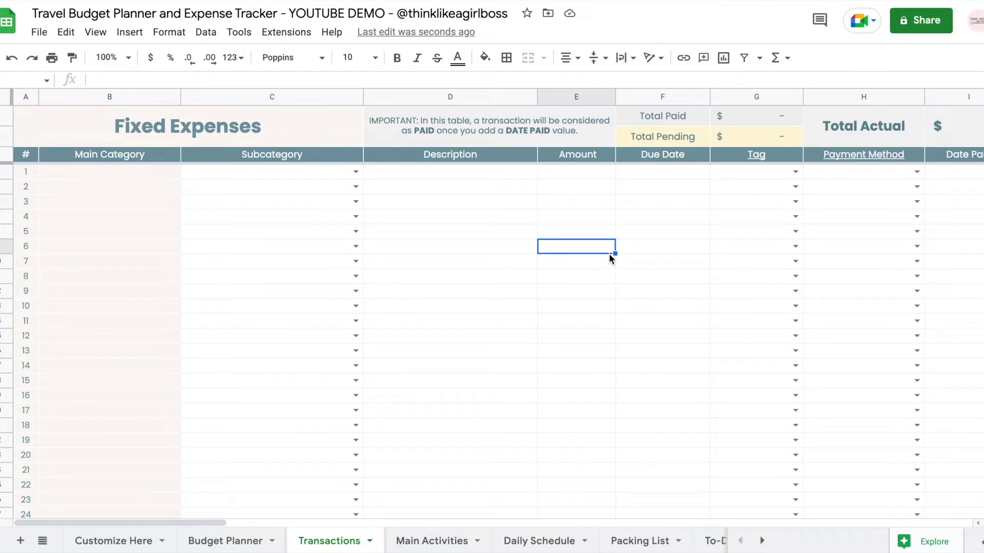
click(203, 118)
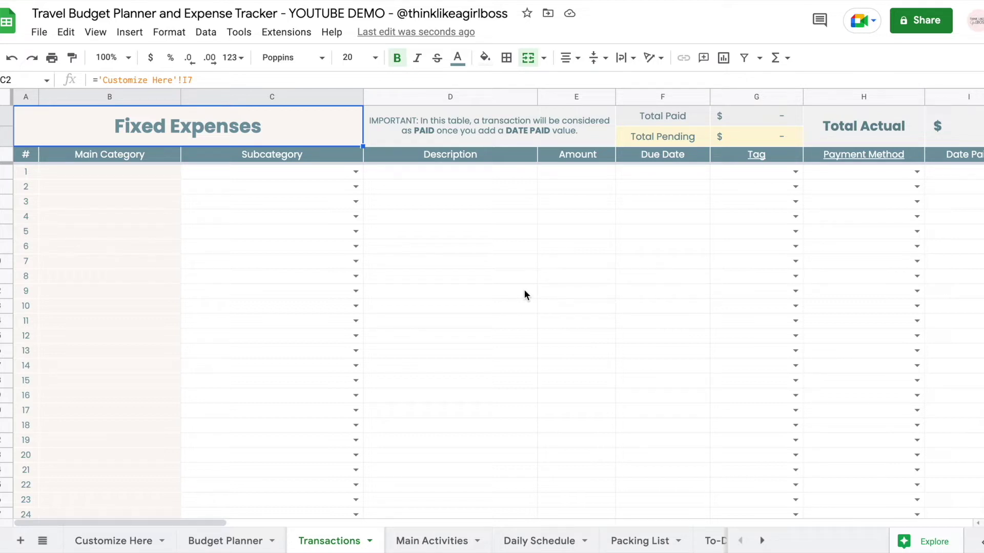
click(523, 186)
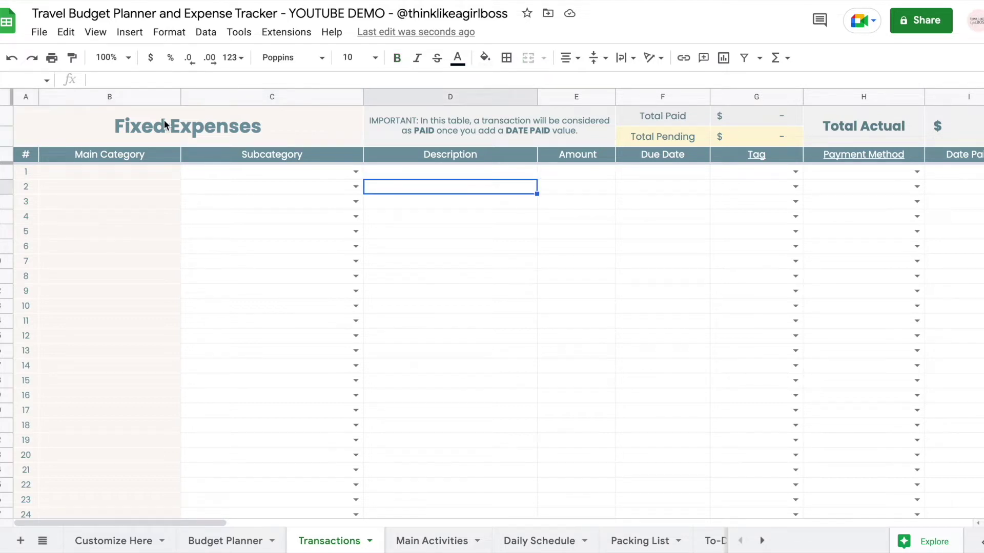
Choose Dolphin Hotel and Holiday Inn for rows 1–2, checking the auto-filled Main Category formula
drag(26, 174, 122, 454)
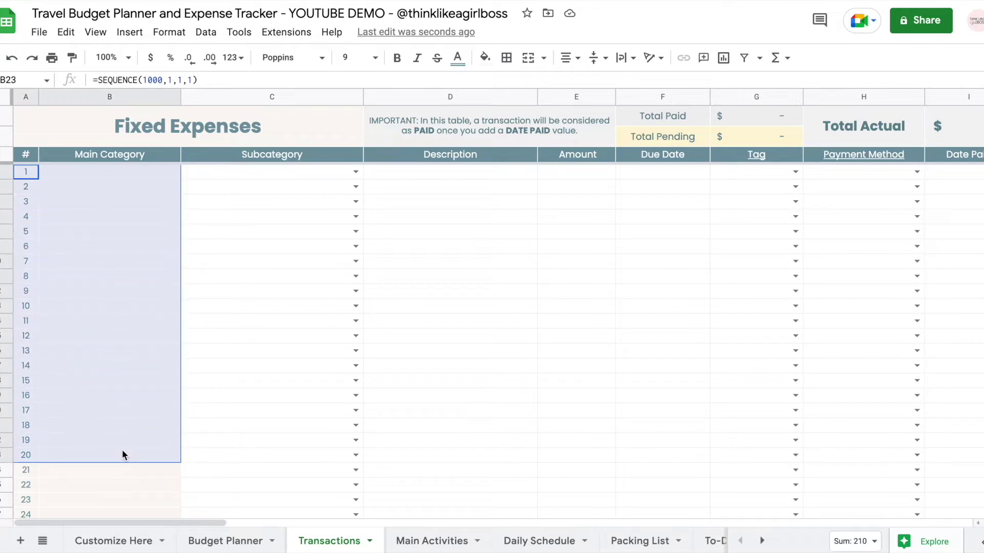
click(315, 234)
click(356, 172)
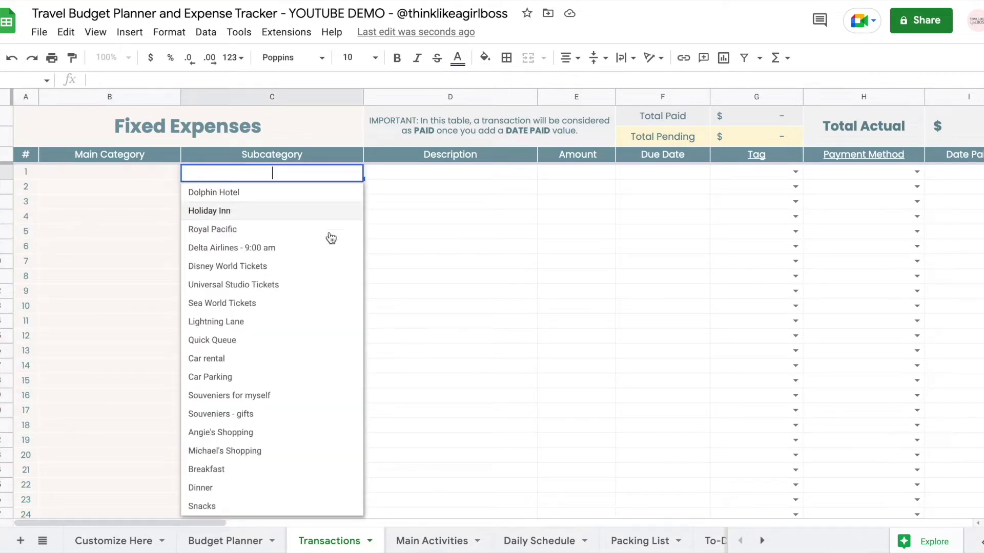
click(251, 194)
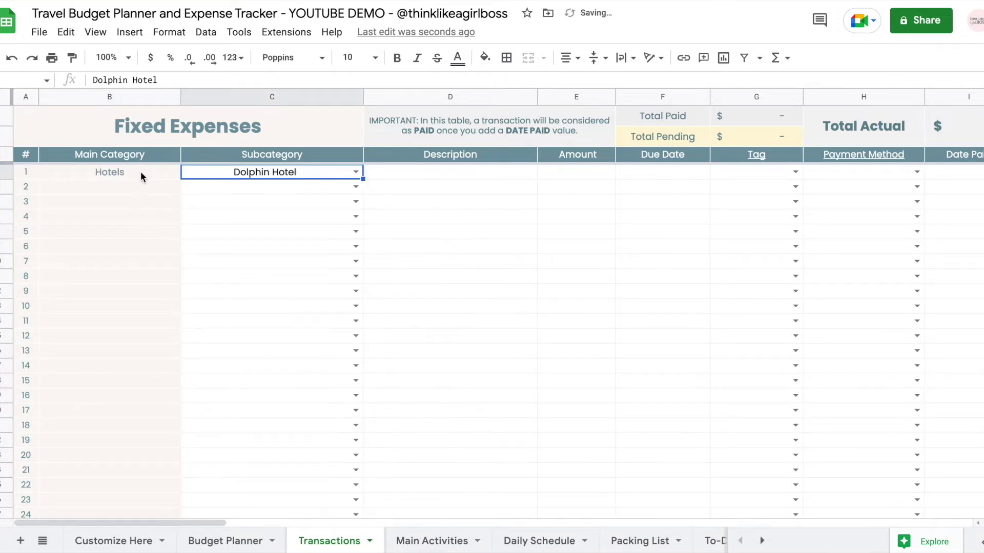
click(104, 174)
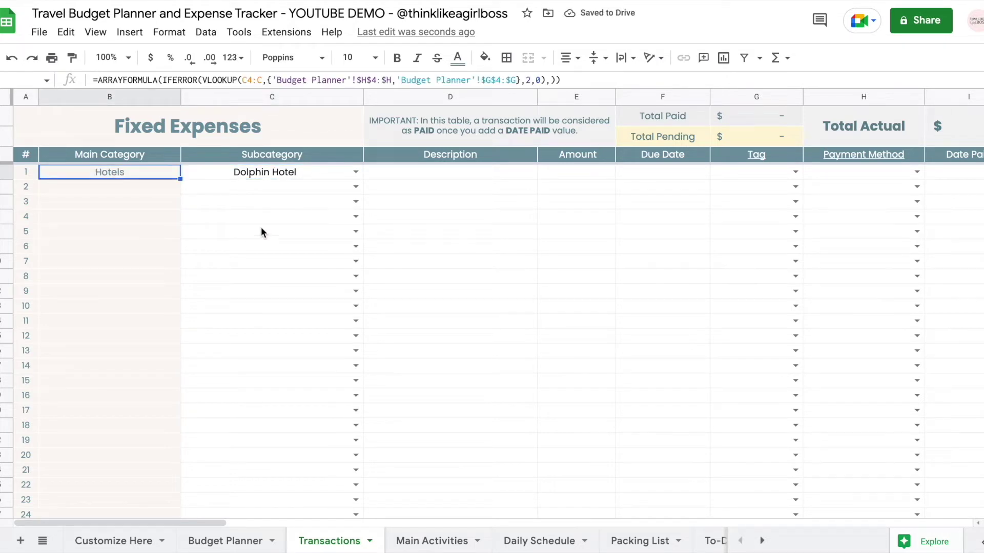
click(102, 95)
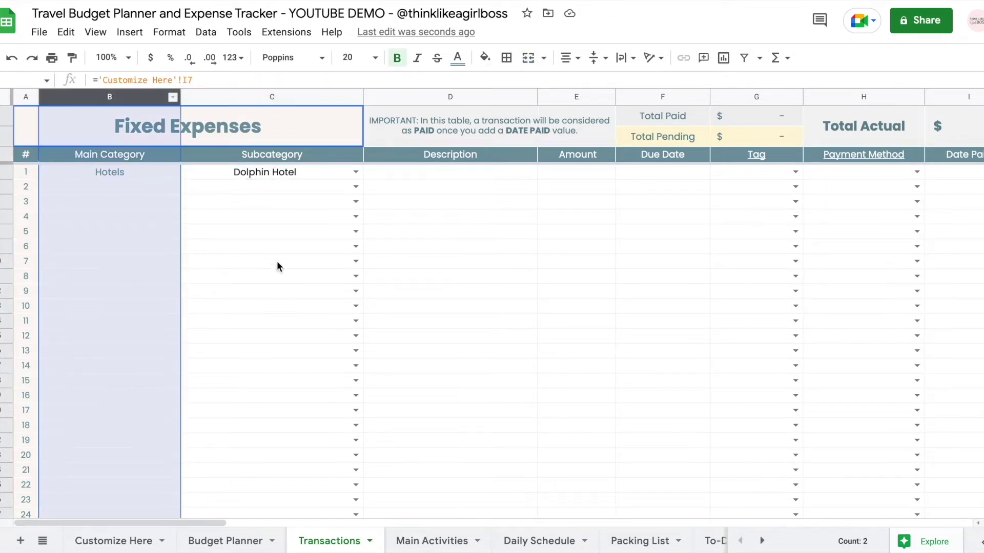
double_click(270, 264)
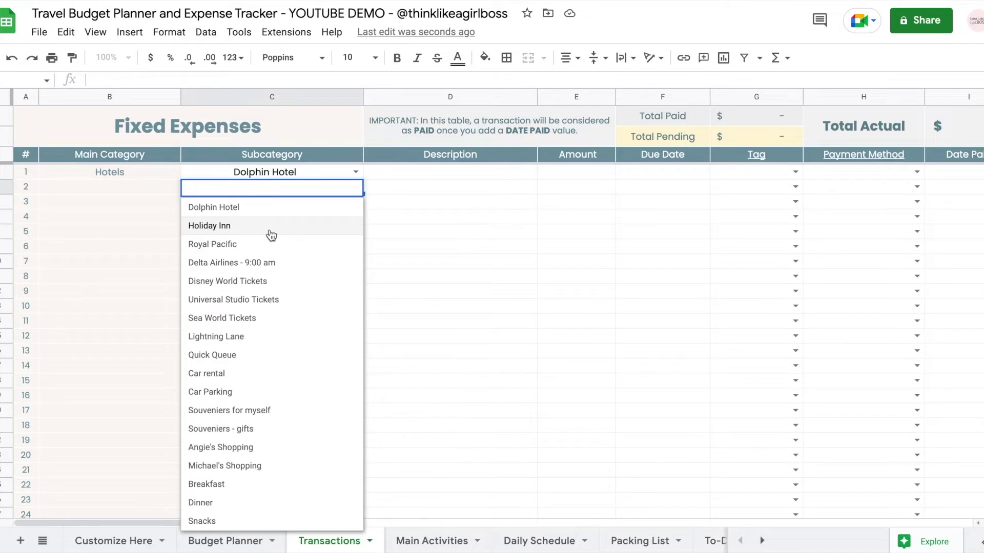
click(270, 231)
Review the subcategory list on the Budget Planner sheet
click(226, 541)
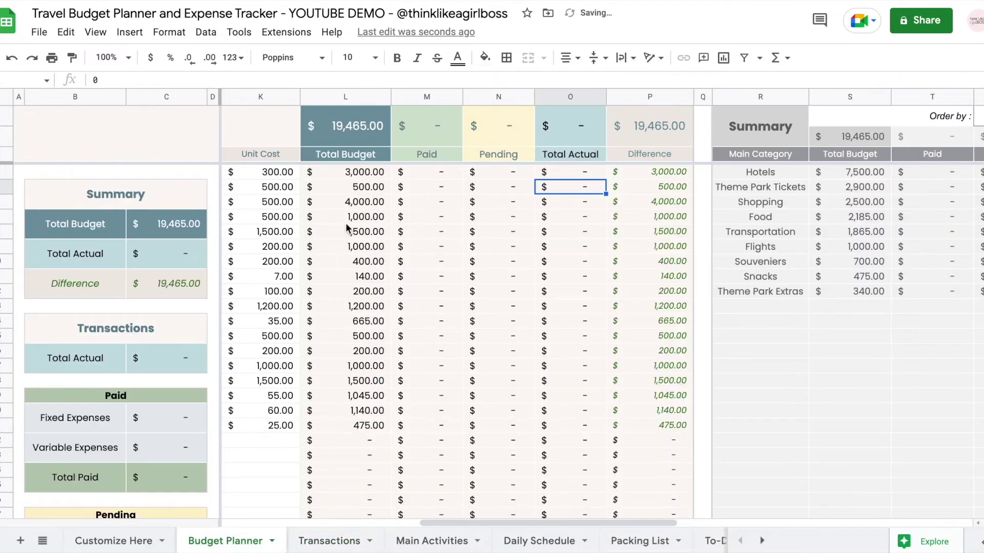
scroll(346, 228, left, 10)
drag(431, 176, 430, 481)
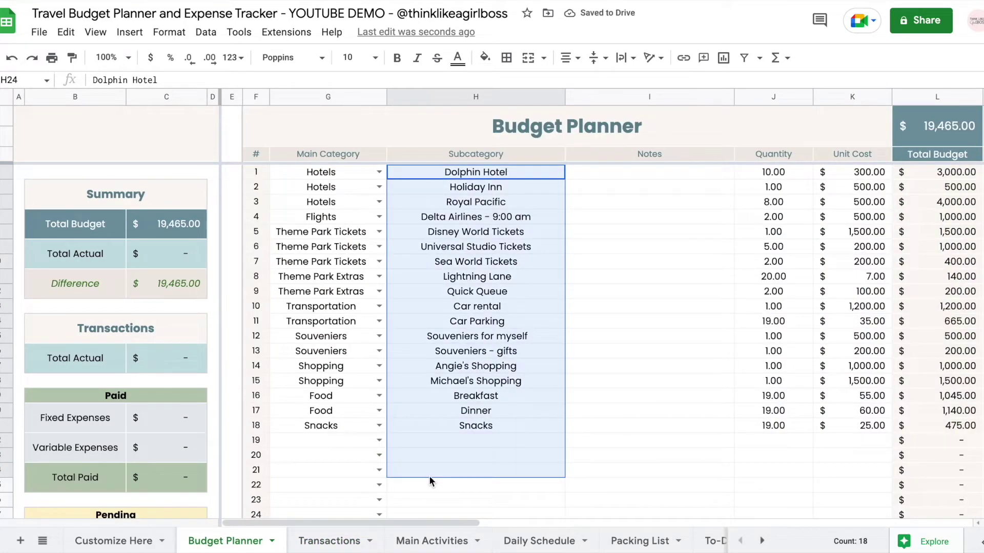
click(326, 541)
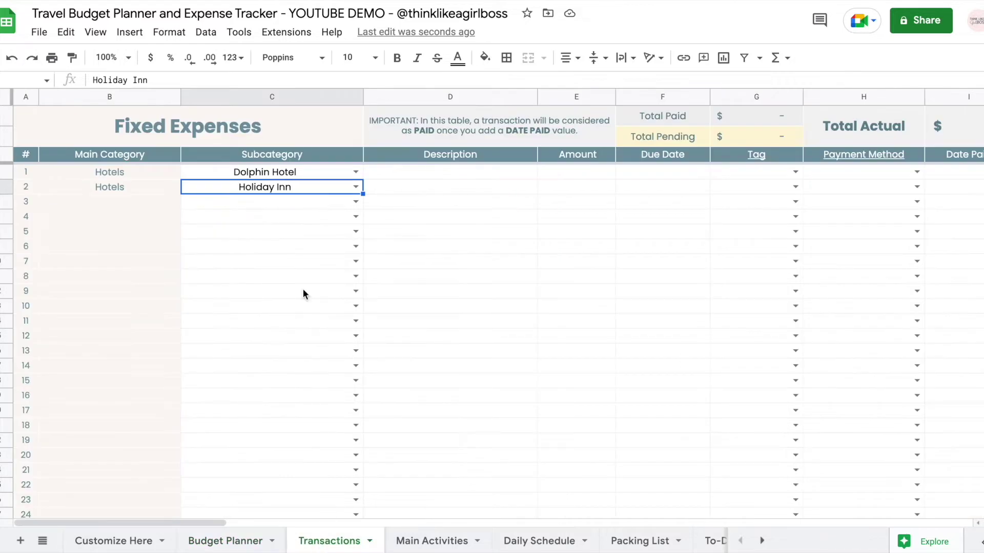
Choose Royal Pacific, Delta Airlines - 9:00 am and Disney World Tickets for rows 3–5
click(355, 203)
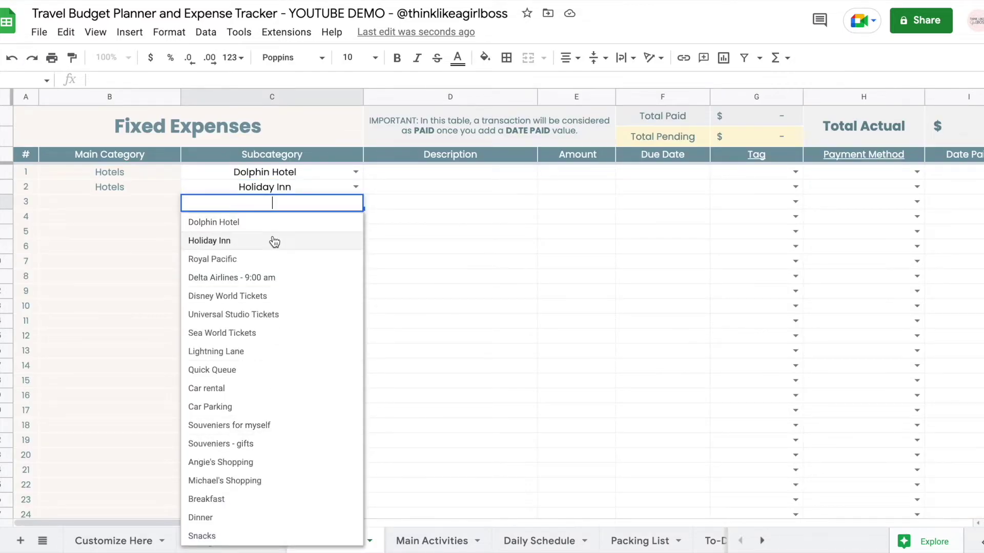
click(274, 259)
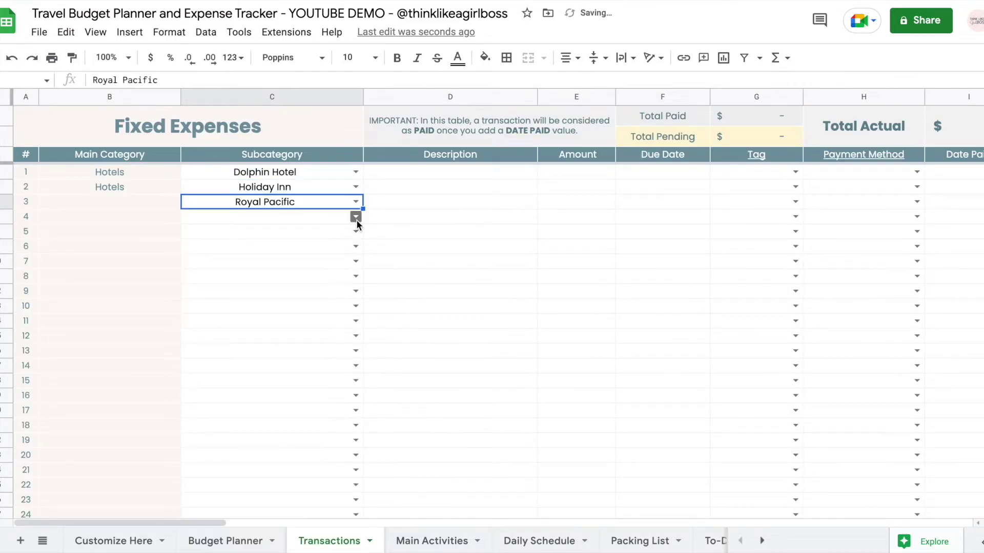
click(356, 216)
click(293, 291)
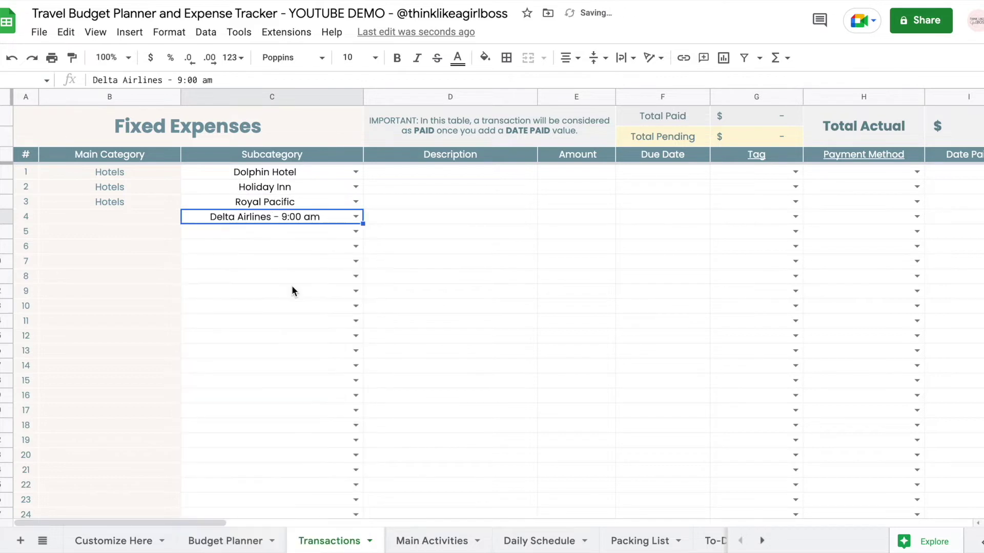
click(356, 231)
click(286, 323)
Choose Universal Studio Tickets, Sea World Tickets, Quick Queue, Car rental and Car Parking for rows 6–10
key(Return)
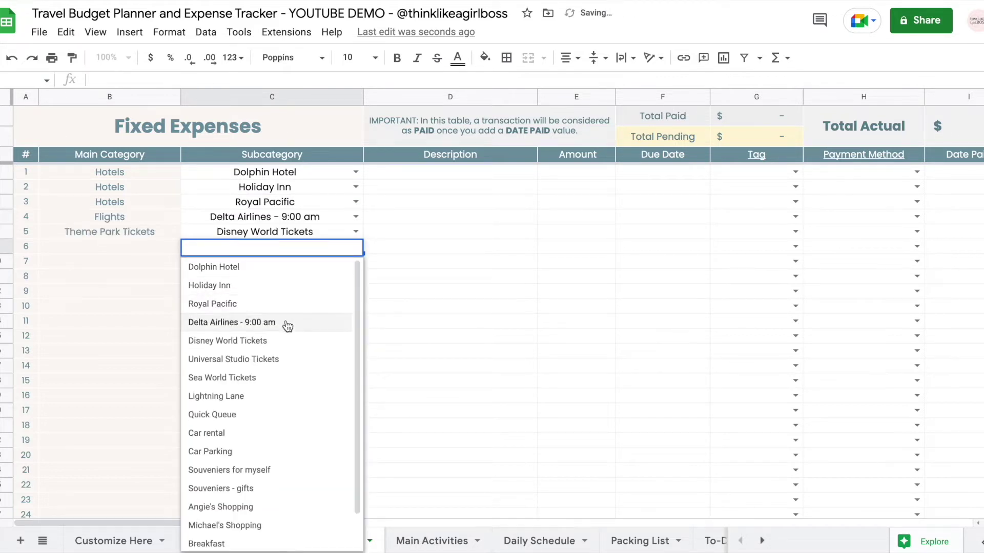
click(272, 359)
key(Return)
click(249, 393)
key(Return)
click(278, 444)
key(Return)
click(256, 477)
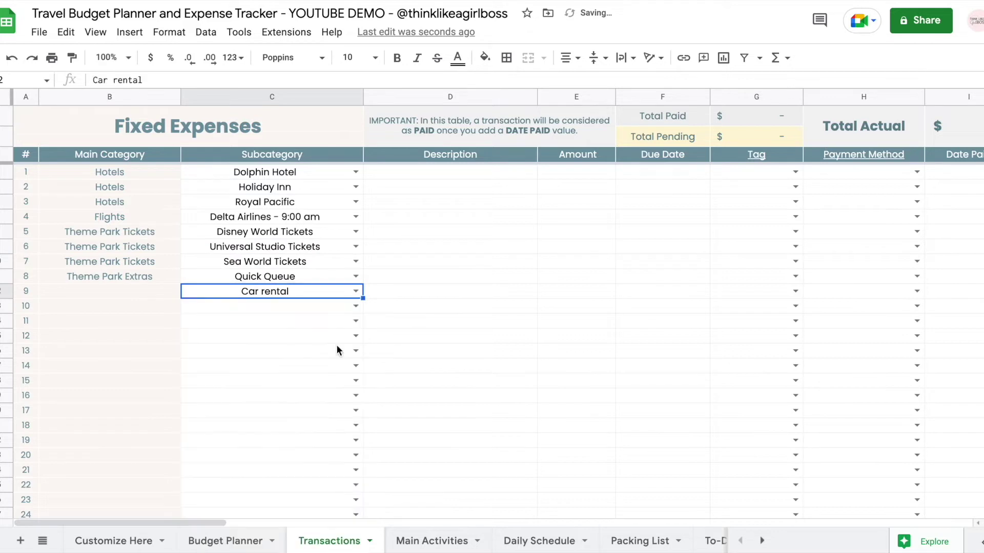
key(Return)
click(256, 510)
key(Return)
click(489, 315)
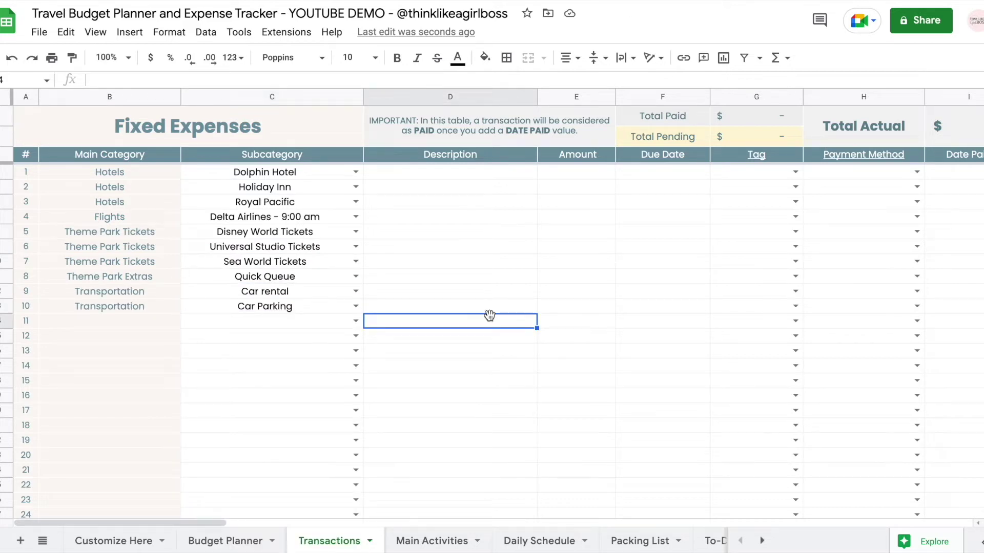
Review the Description, Amount and Date Paid cells for rows 1–10, including Royal Pacific's 4,000.00
drag(479, 167, 461, 310)
click(586, 174)
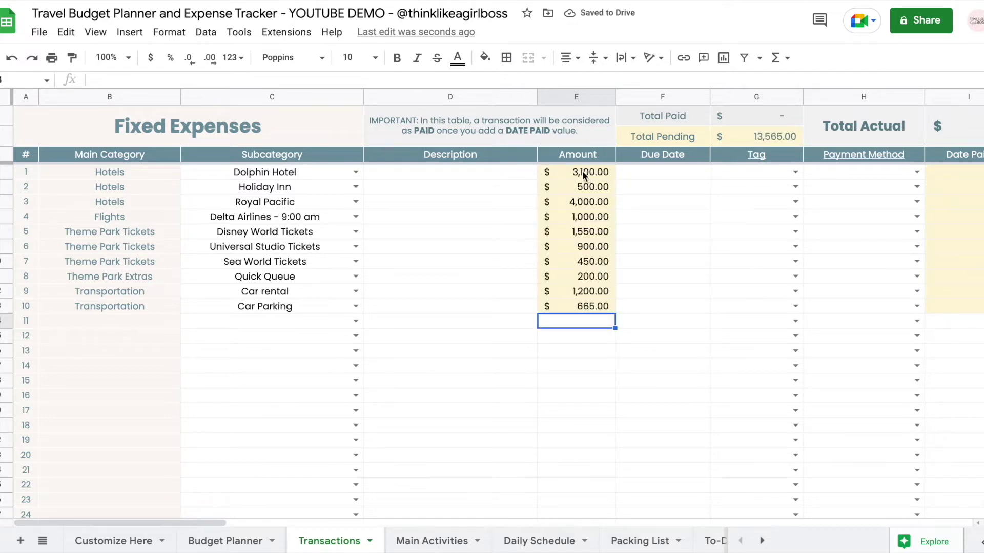
drag(583, 174, 581, 310)
scroll(582, 309, right, 2)
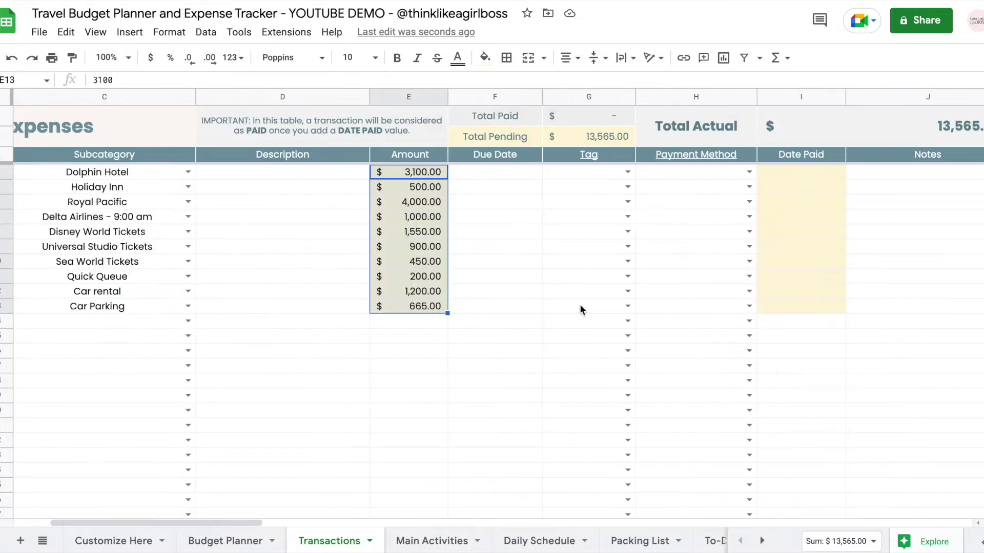
drag(824, 174, 804, 310)
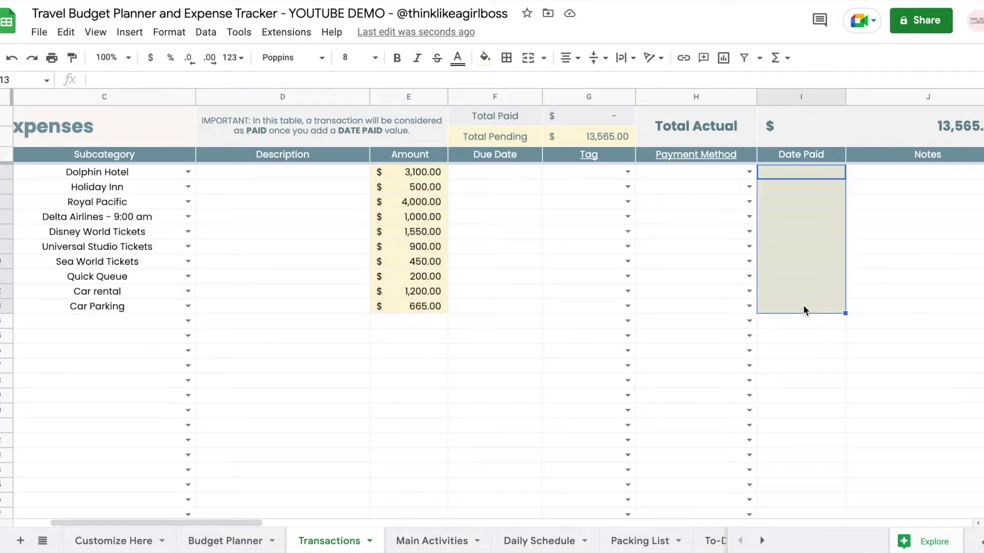
click(426, 201)
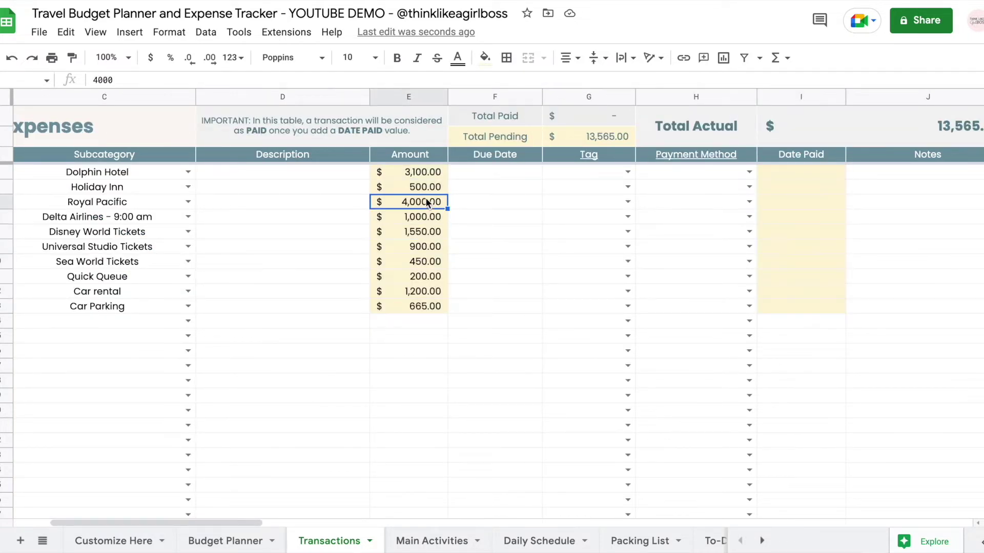
Inspect the Total Pending SUMIF formula totalling 13,565.00
click(585, 143)
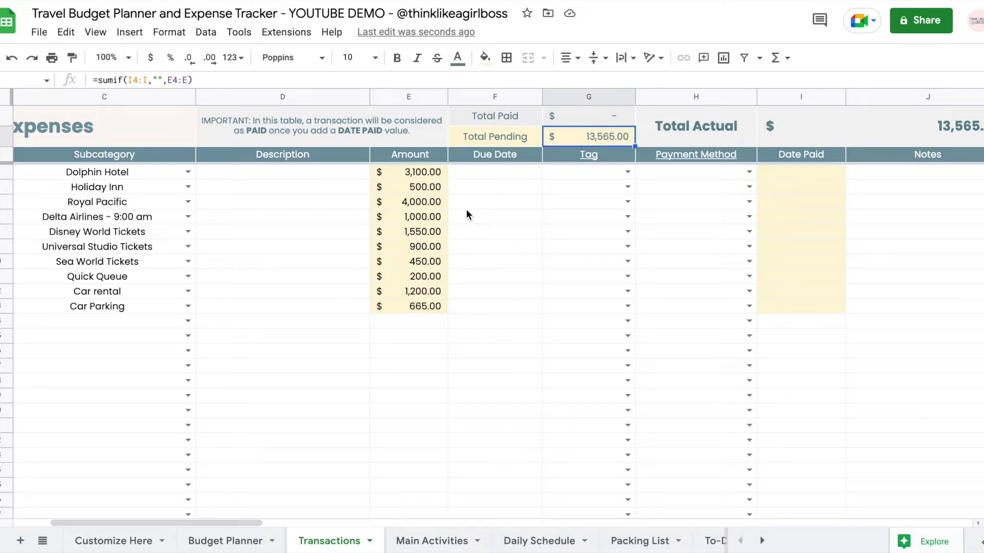
drag(437, 173, 424, 315)
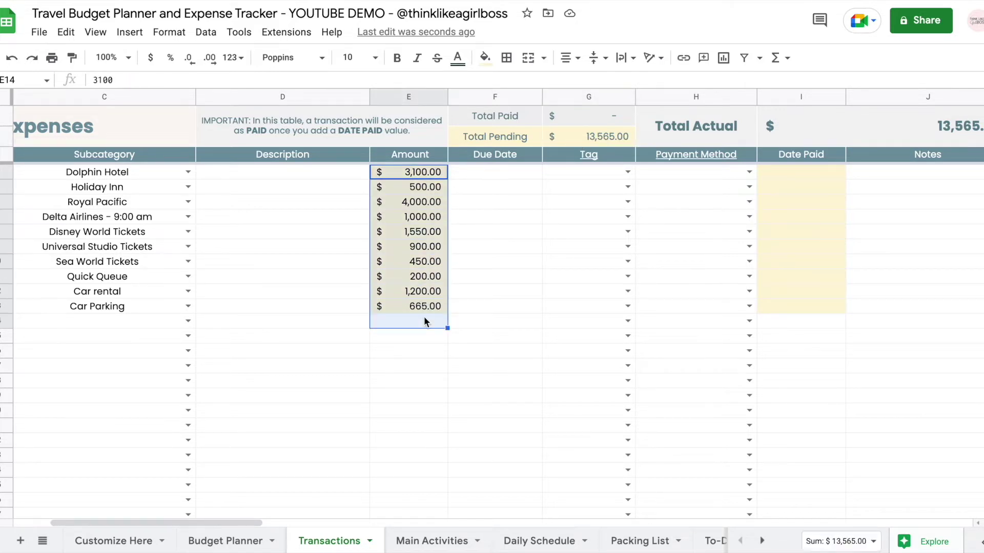
scroll(423, 316, right, 5)
scroll(426, 173, left, 3)
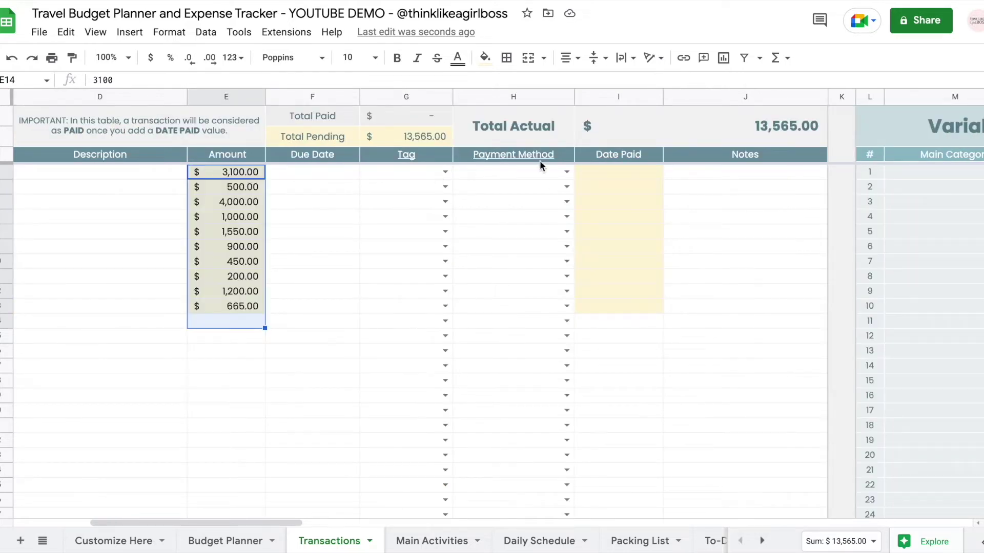
drag(586, 173, 593, 314)
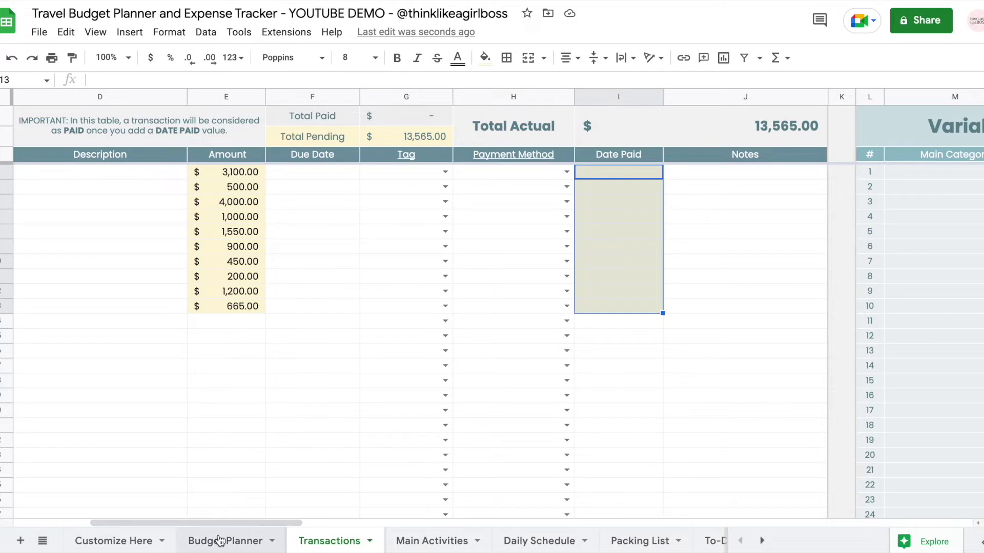
Compare the Budget Planner Pending total of 13,565.00 with the Transactions Total Pending formula
click(226, 541)
scroll(794, 291, right, 5)
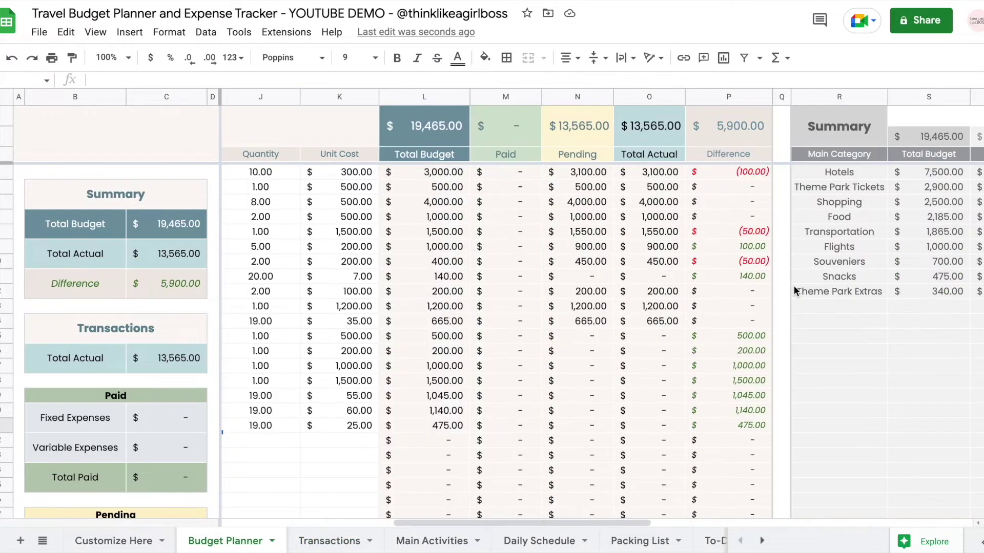
click(554, 97)
click(581, 127)
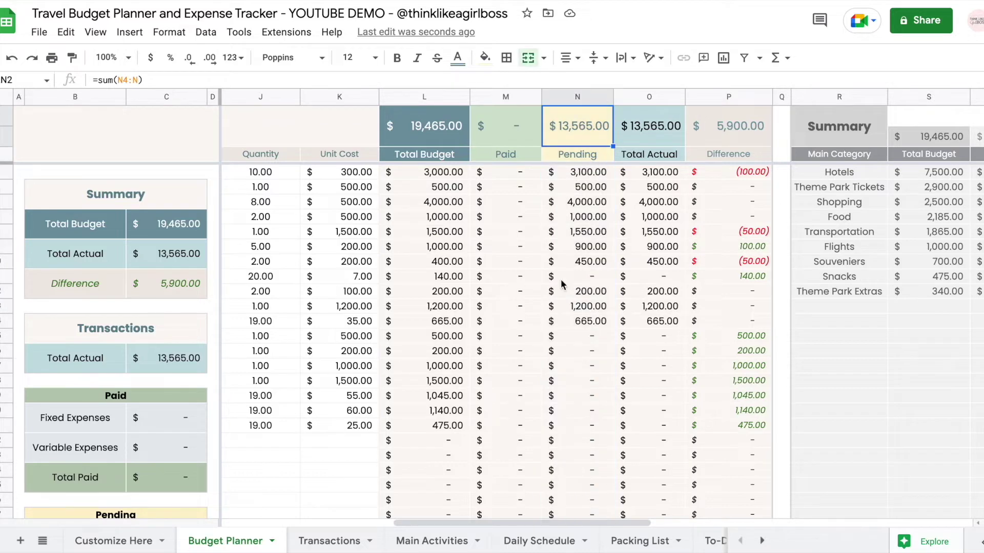
click(337, 543)
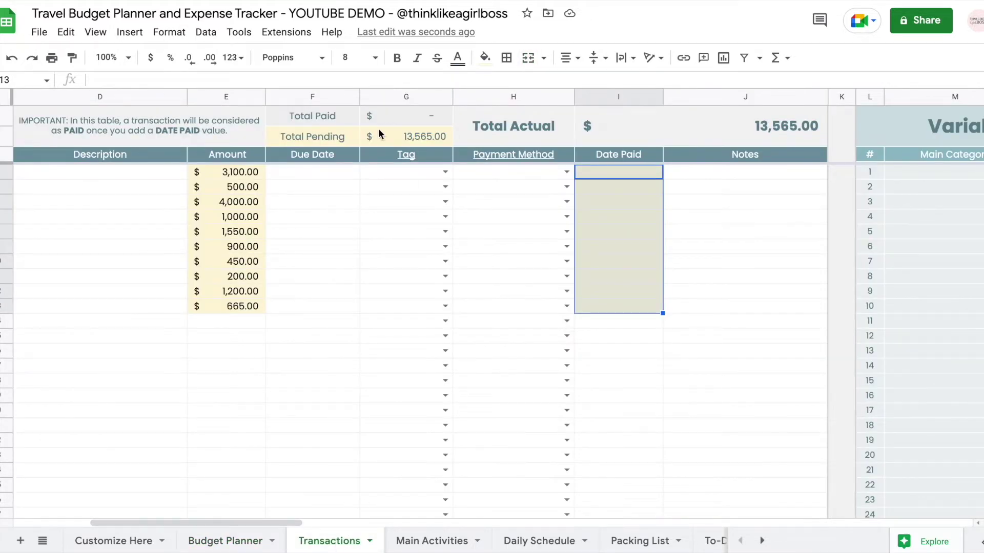
click(380, 133)
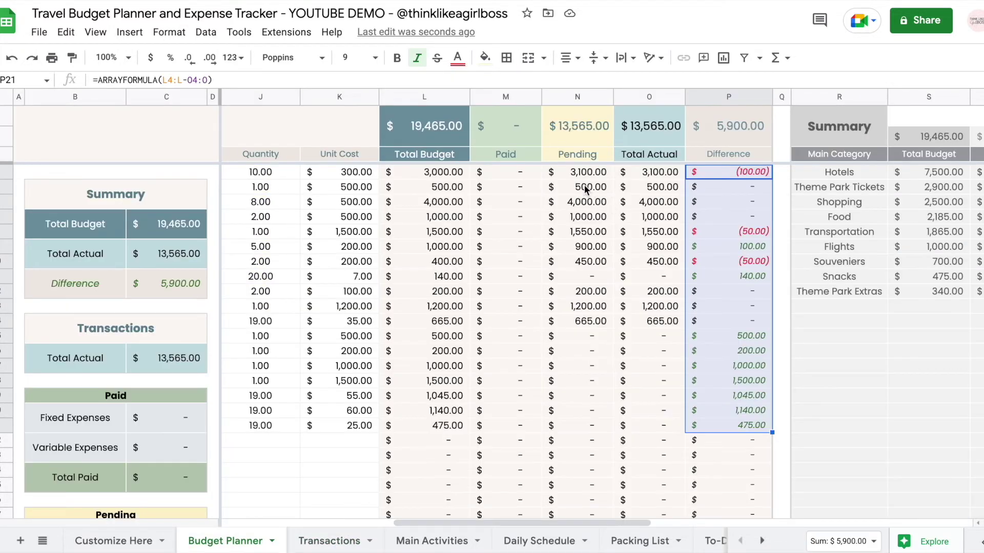
click(586, 188)
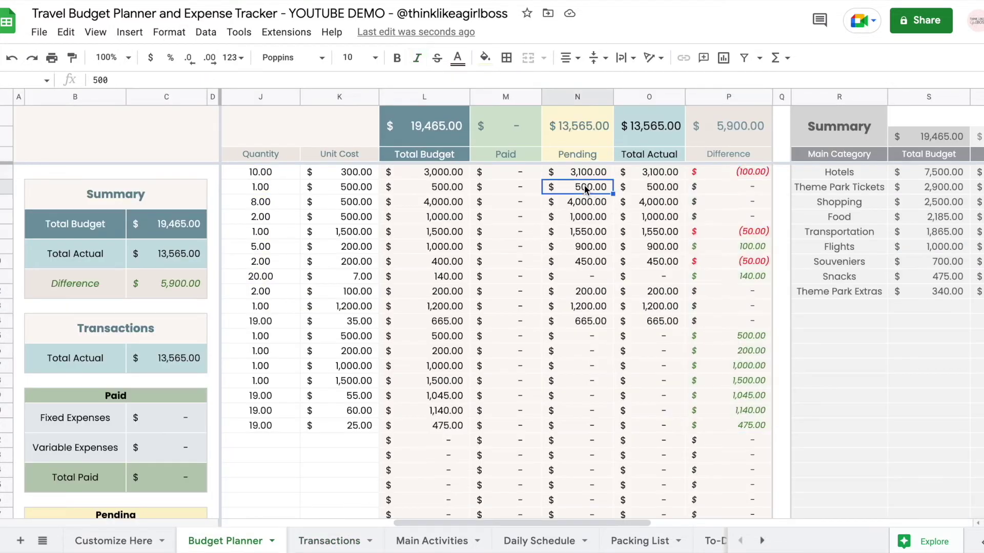
click(336, 543)
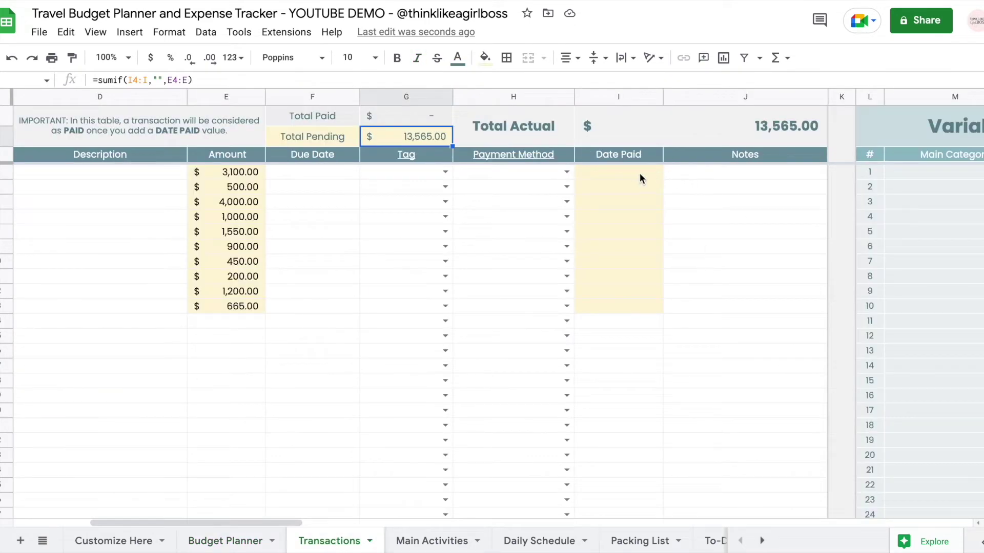
Set paid dates: Dolphin Hotel June 15, Holiday Inn June 10, Royal Pacific June 15
double_click(640, 174)
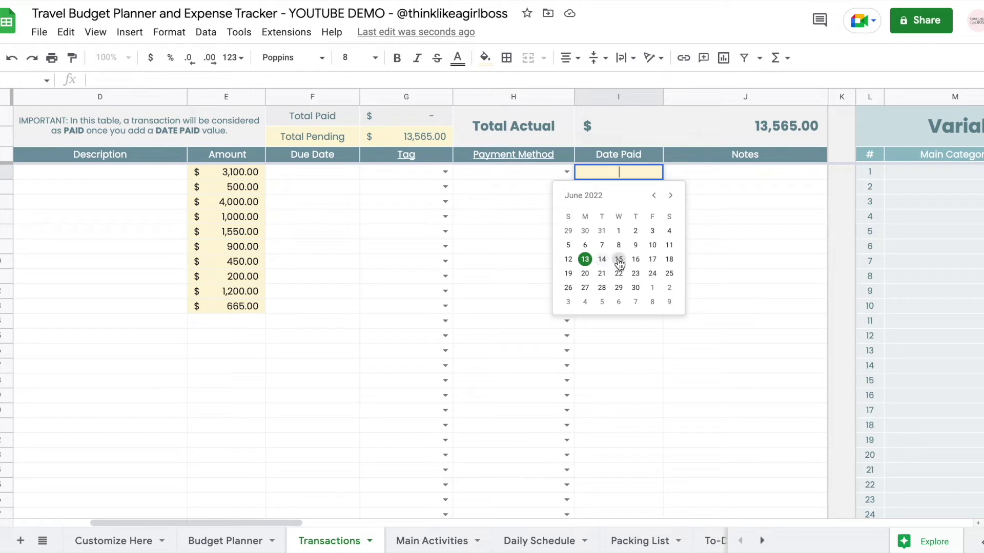
click(618, 260)
double_click(624, 187)
click(652, 259)
double_click(625, 201)
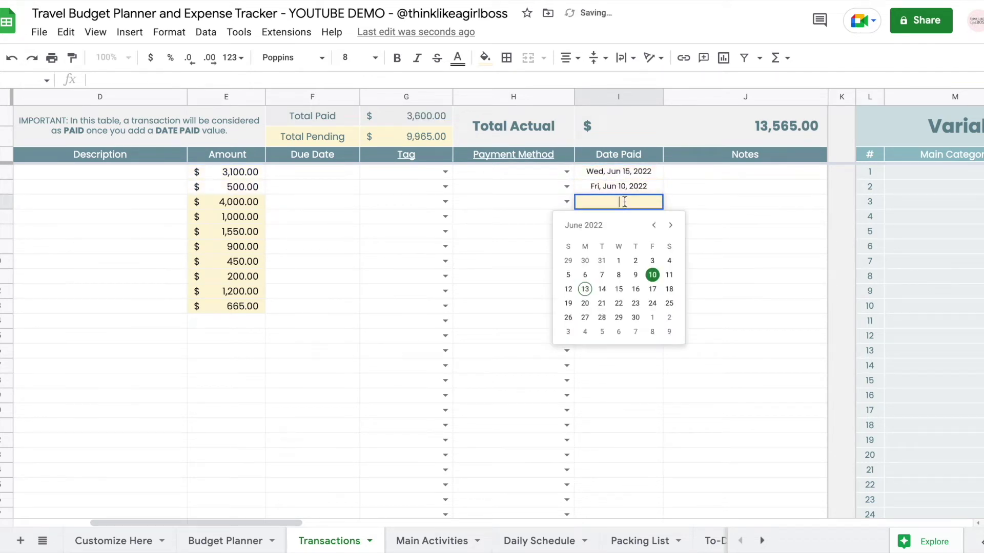
click(619, 289)
Set paid dates for Delta Airlines (June 9), Disney World (June 14), Universal Studio (June 16), then check Total Paid
double_click(622, 217)
click(635, 290)
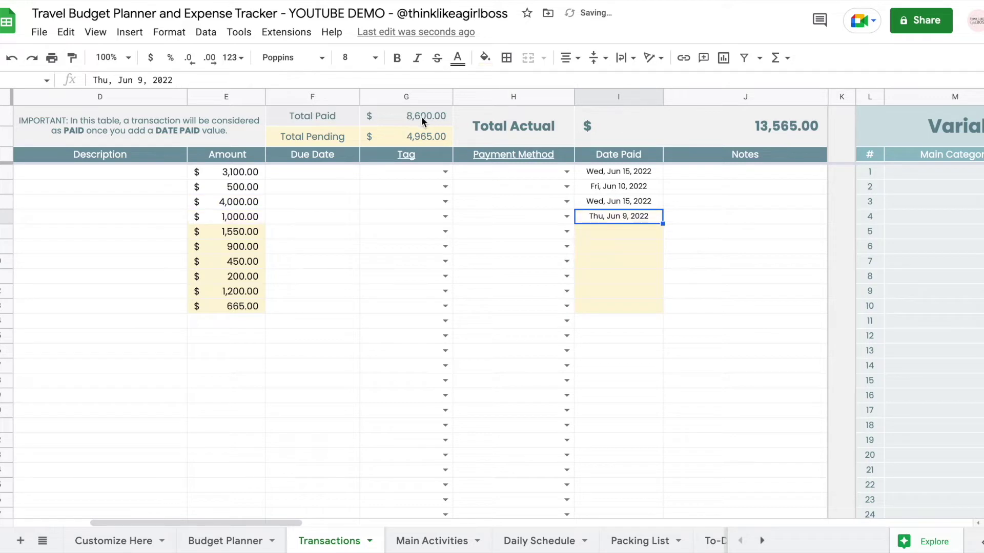
double_click(589, 232)
click(610, 303)
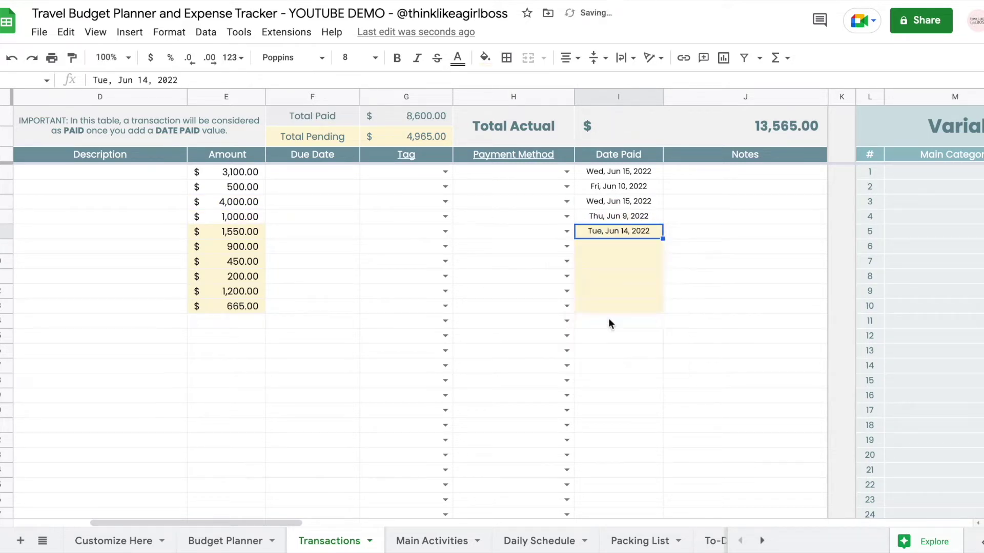
double_click(583, 246)
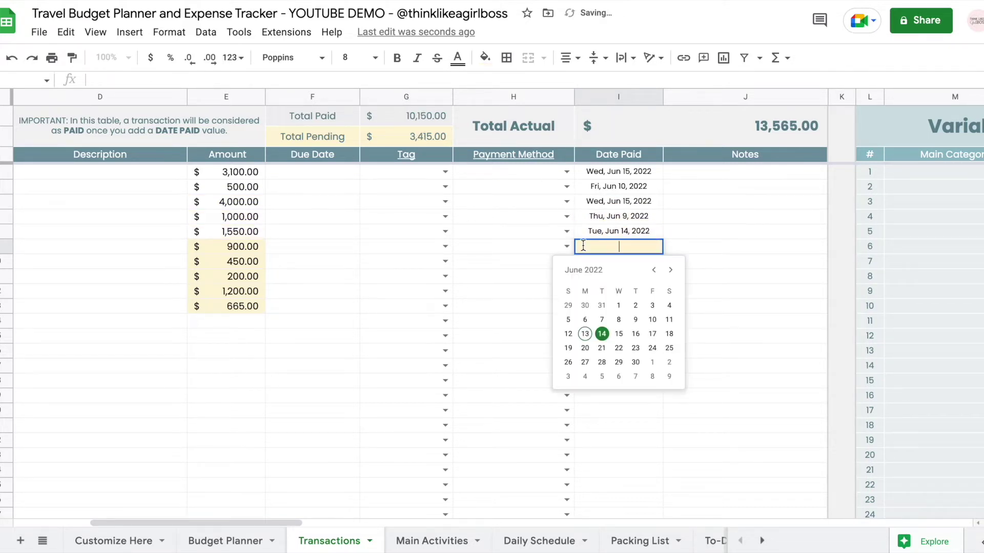
click(635, 333)
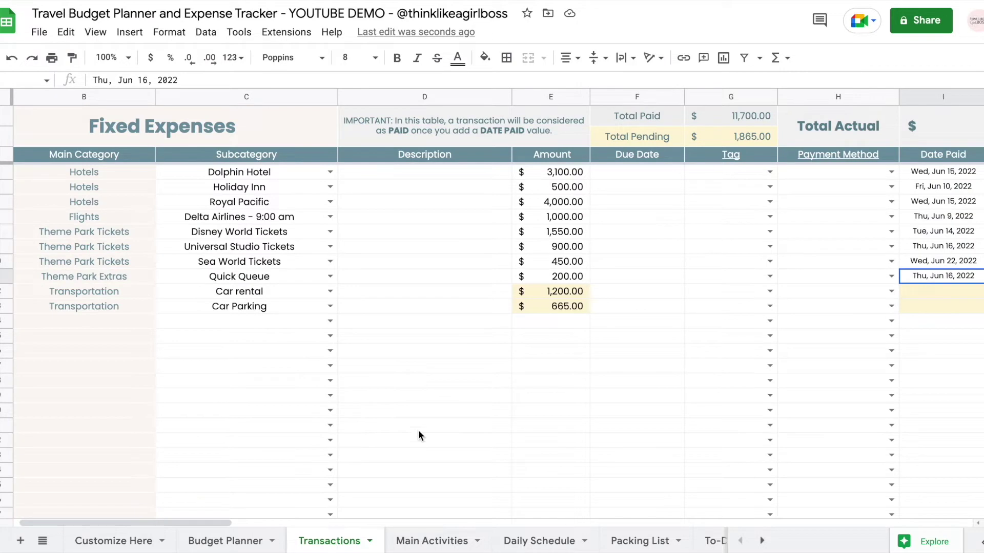
click(757, 116)
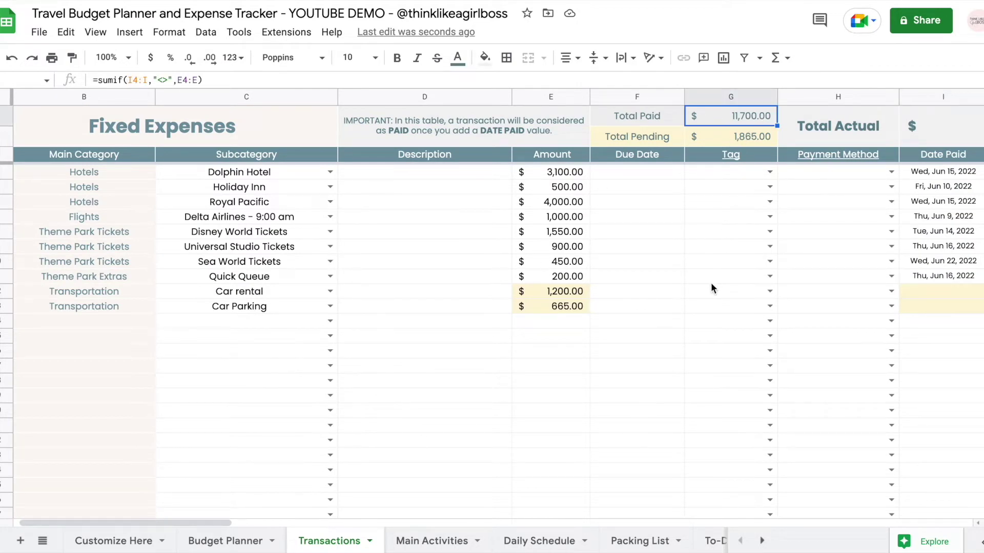
scroll(712, 283, right, 3)
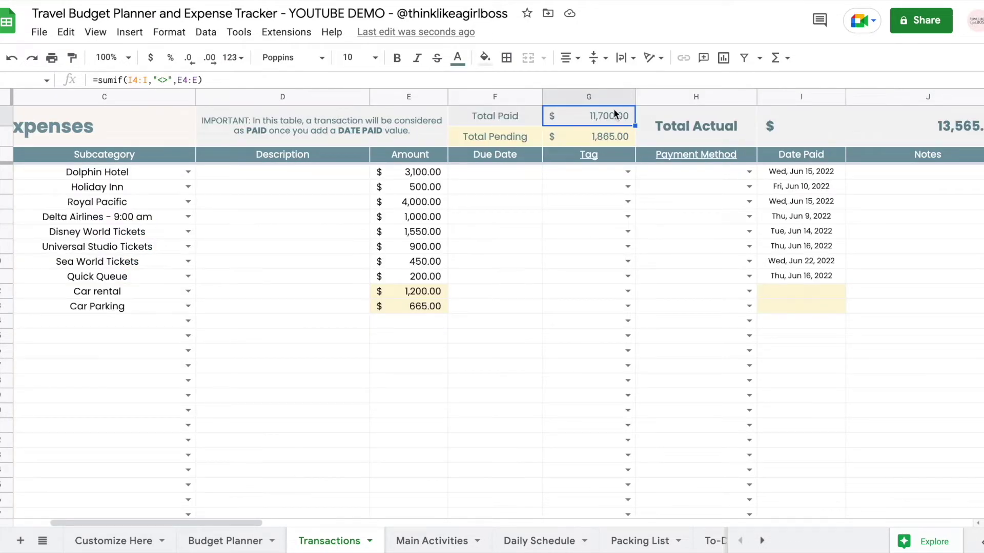
Check the Paid and Pending total formulas and their combined sum across both sheets
click(231, 541)
click(514, 138)
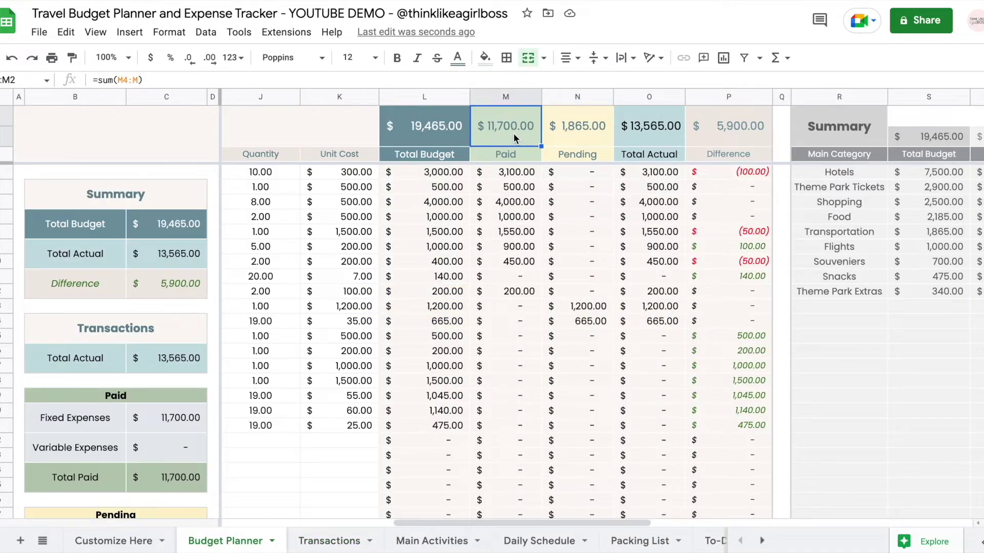
click(333, 540)
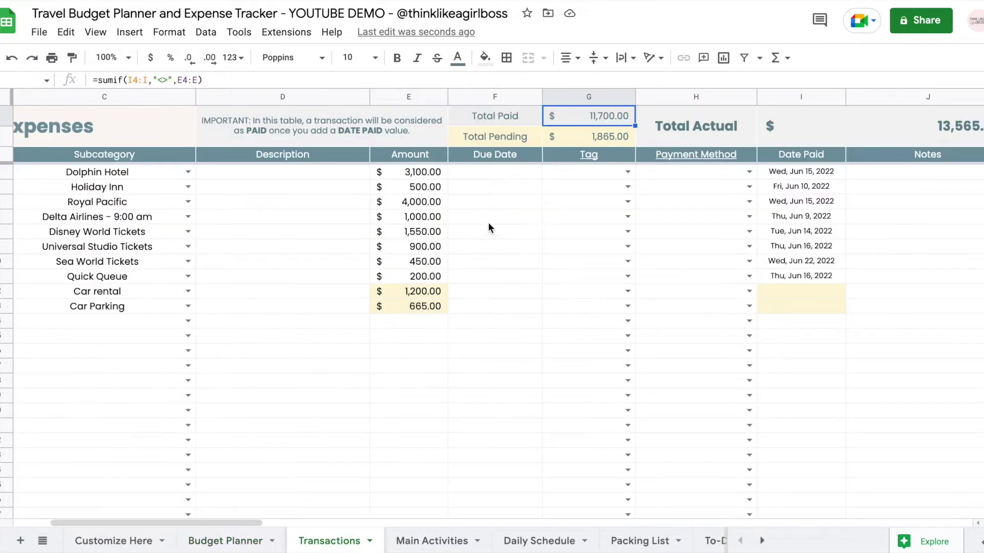
click(581, 142)
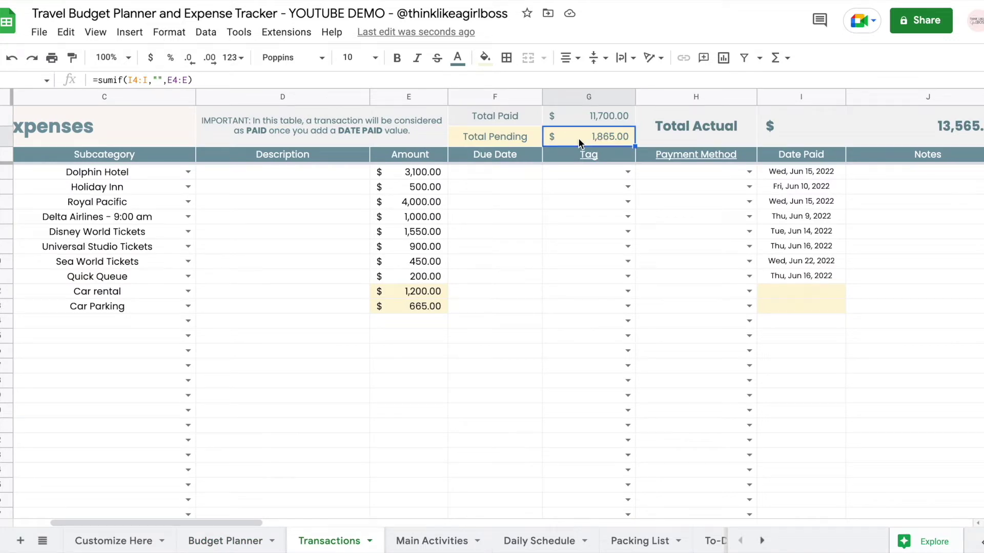
click(248, 543)
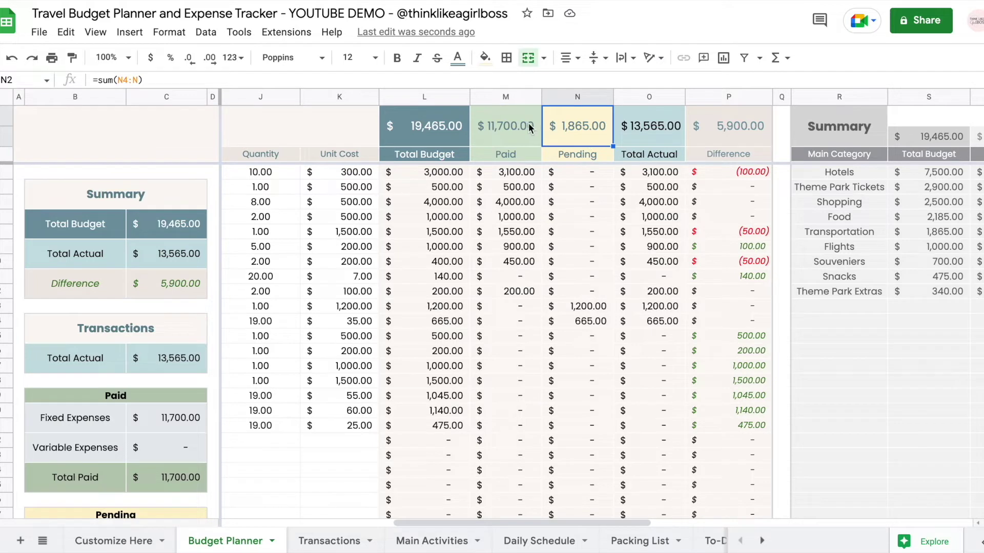
drag(536, 128, 563, 130)
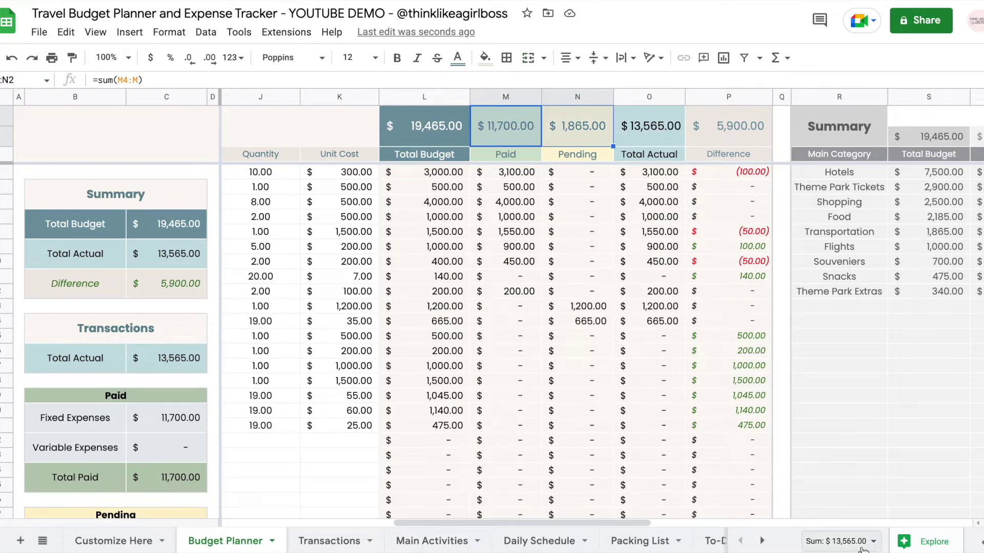
Check the Total Actual, Total Budget and Difference figures on both sheets
click(656, 126)
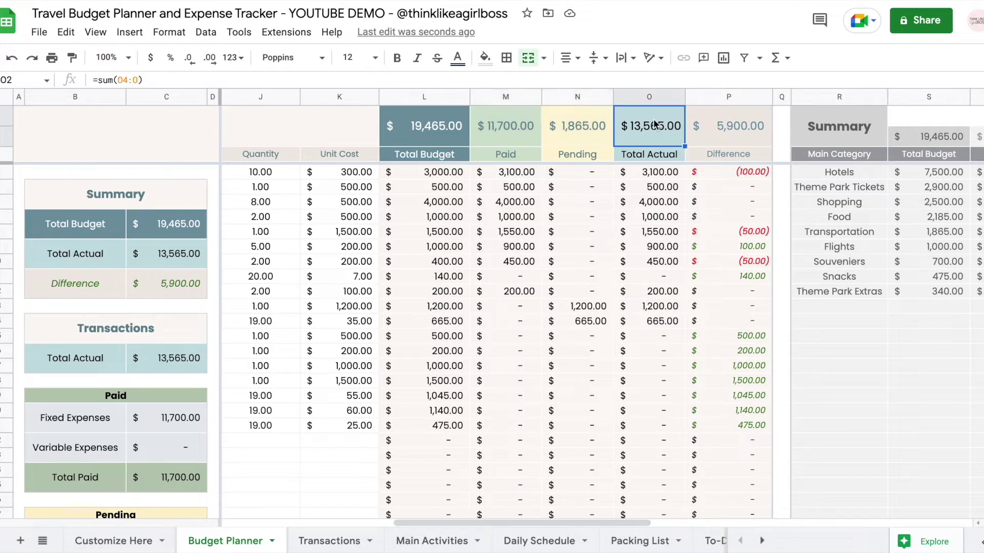
click(324, 539)
scroll(729, 180, right, 5)
click(629, 118)
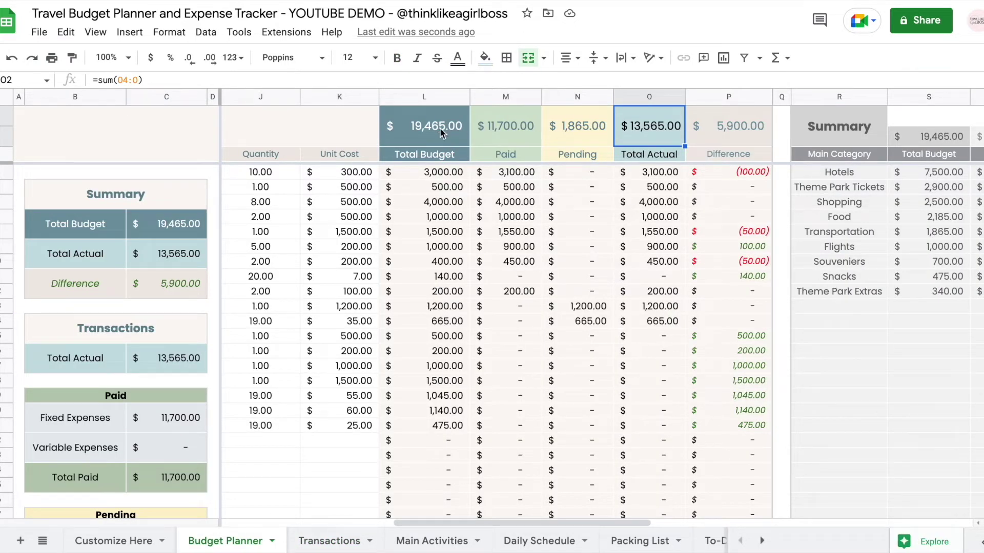
key(Left)
key(Left)
key(Left)
click(717, 128)
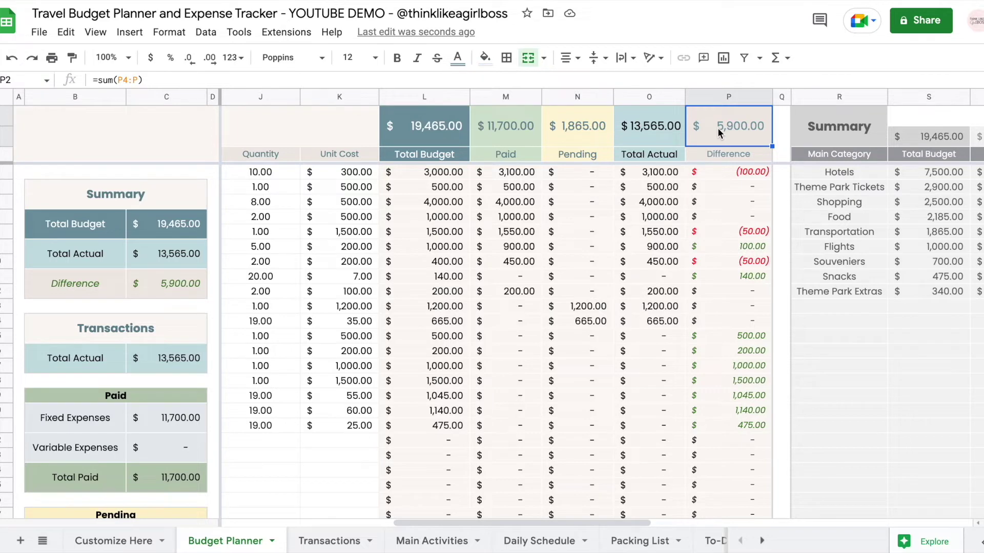
key(ctrl+shift+Page_Down)
scroll(605, 339, right, 10)
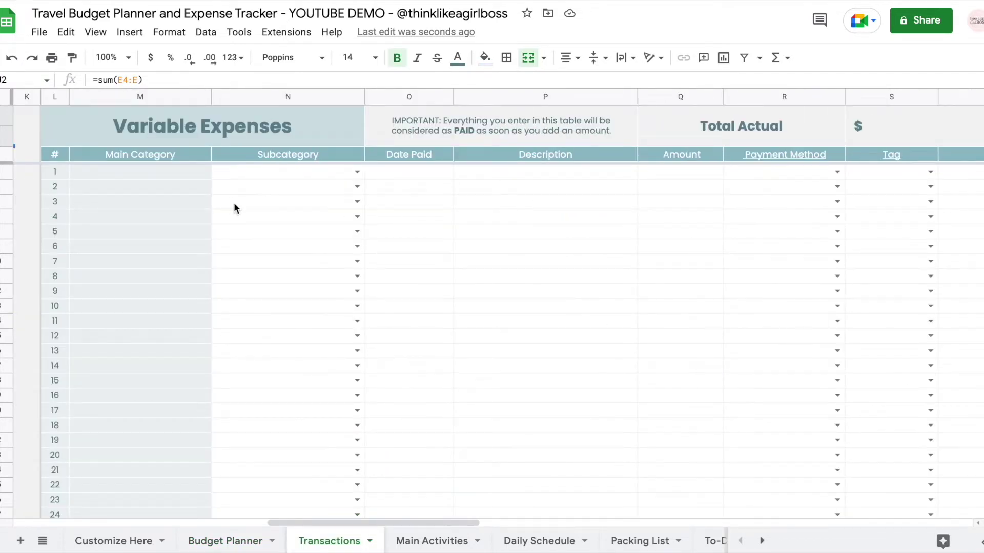
Re-check the Paid total formula on the Budget Planner sheet
scroll(615, 300, right, 1)
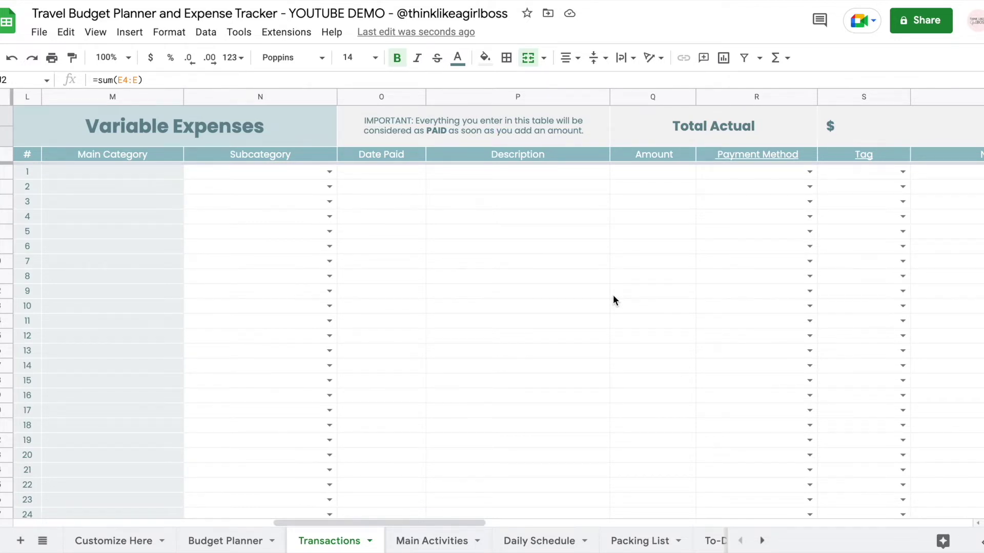
scroll(613, 300, left, 1)
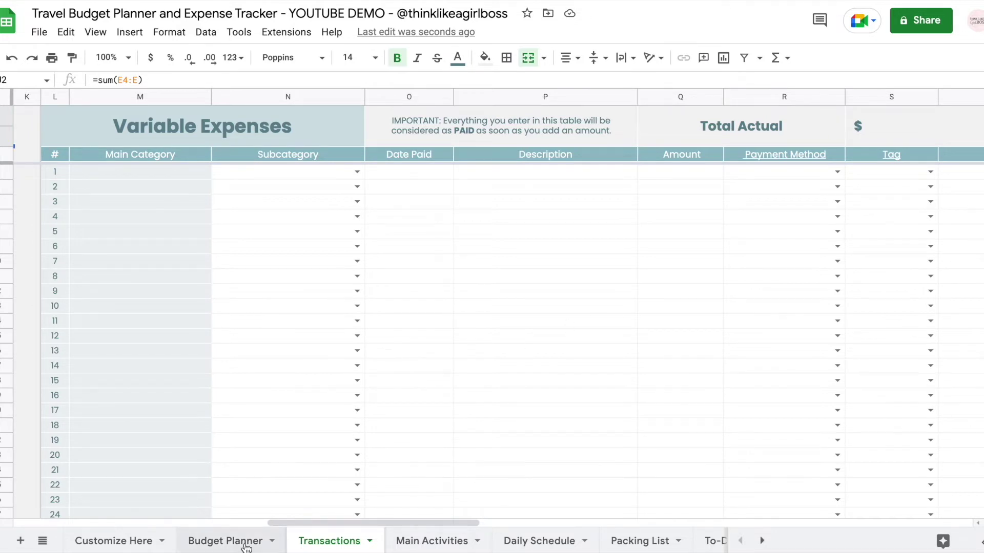
click(225, 541)
click(501, 97)
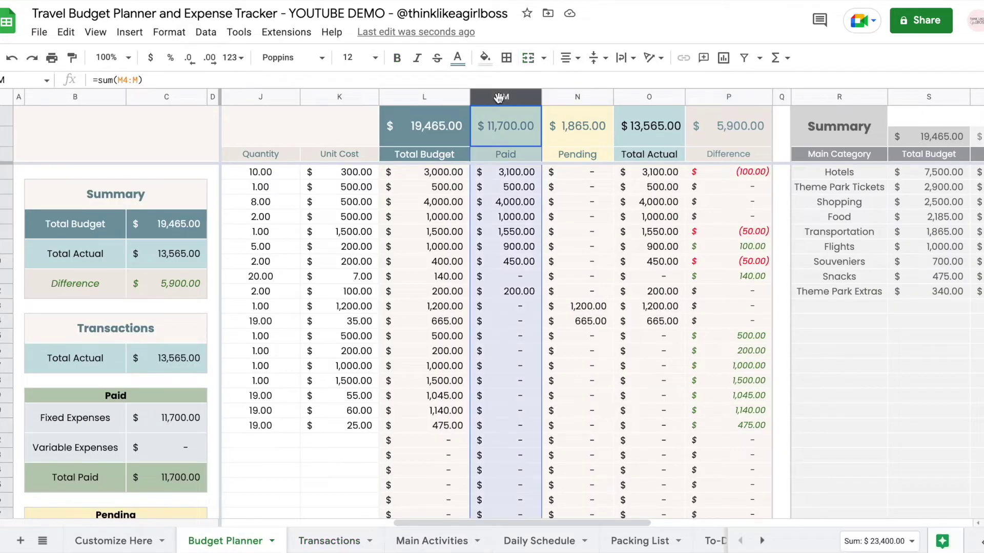
click(496, 138)
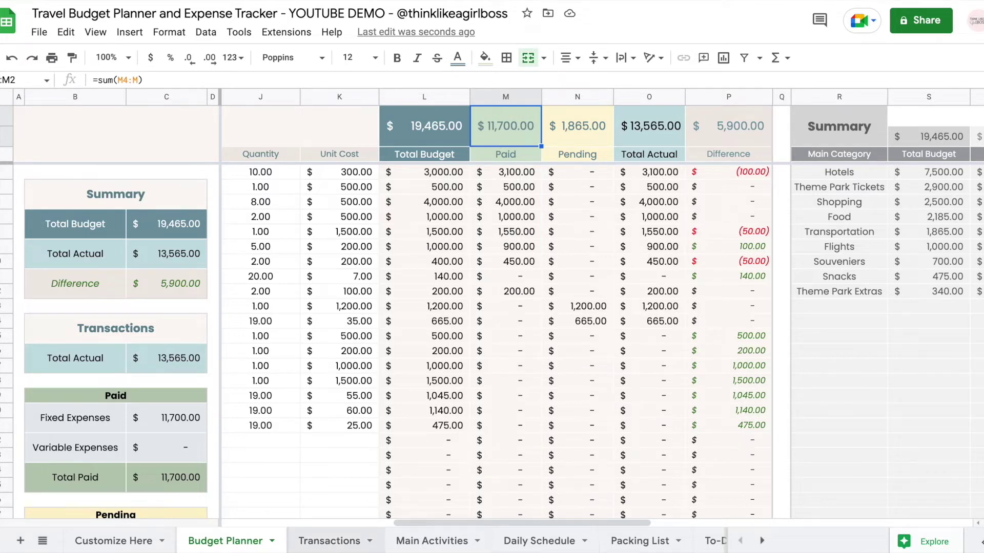
click(329, 543)
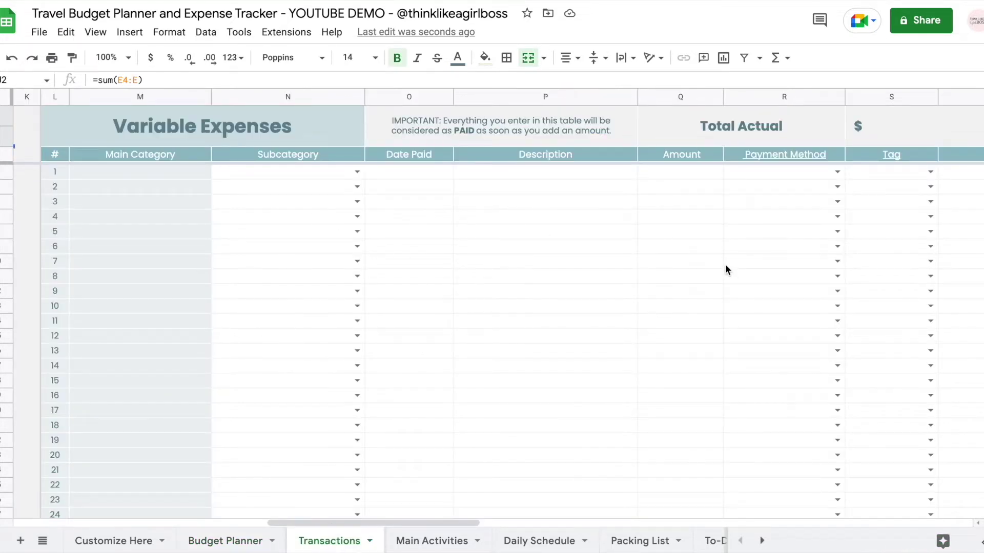
Move to the Variable Expenses table and bring up row 1's subcategory choices
scroll(725, 263, right, 2)
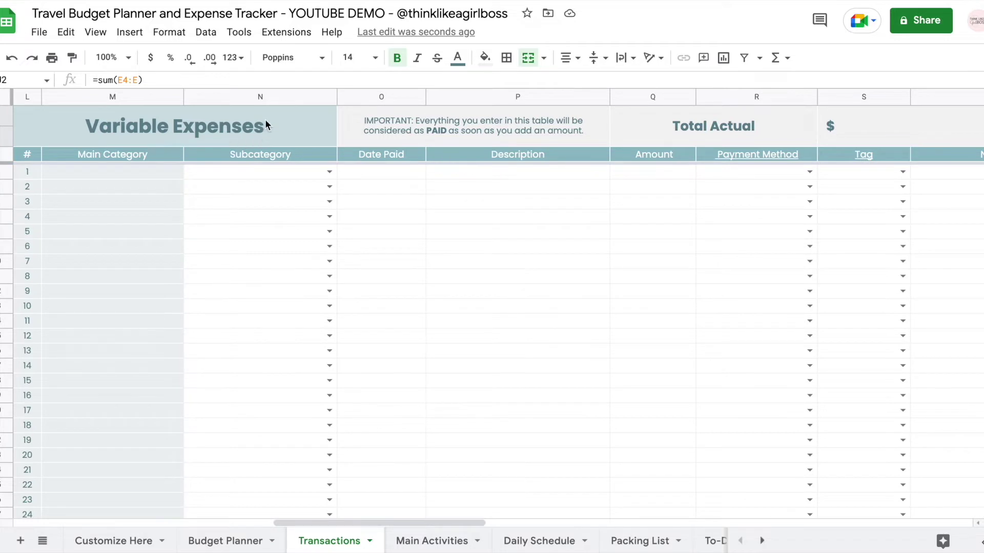
drag(331, 173, 328, 187)
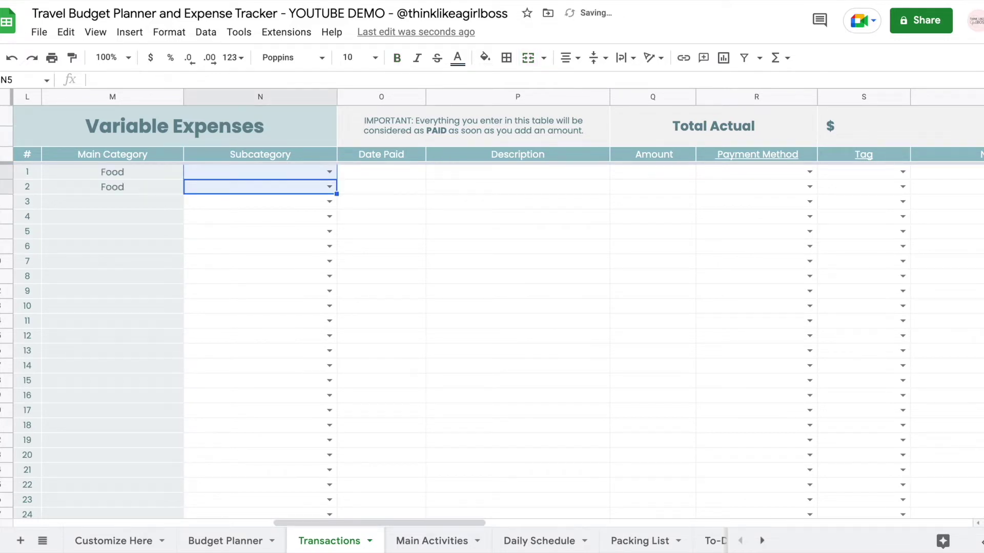
click(602, 253)
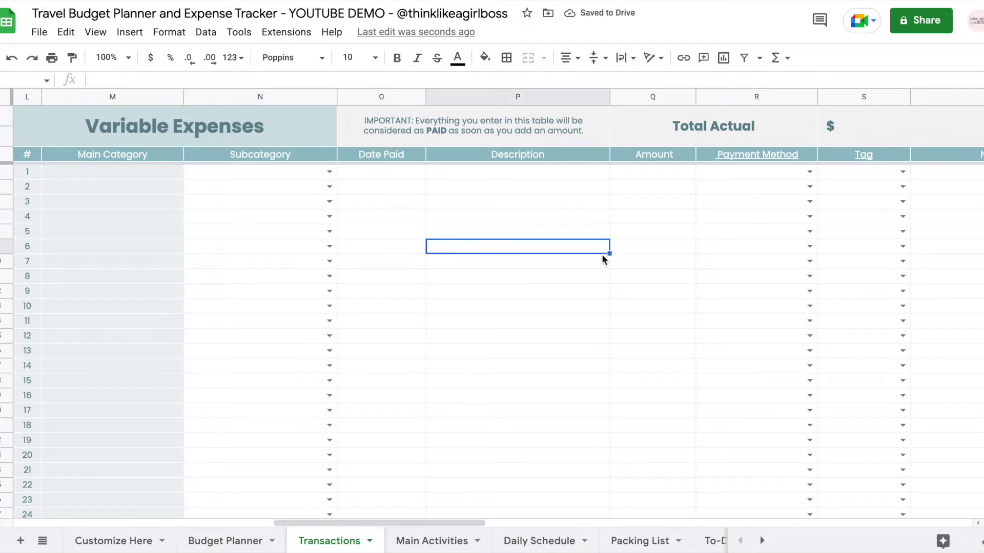
click(333, 172)
click(329, 171)
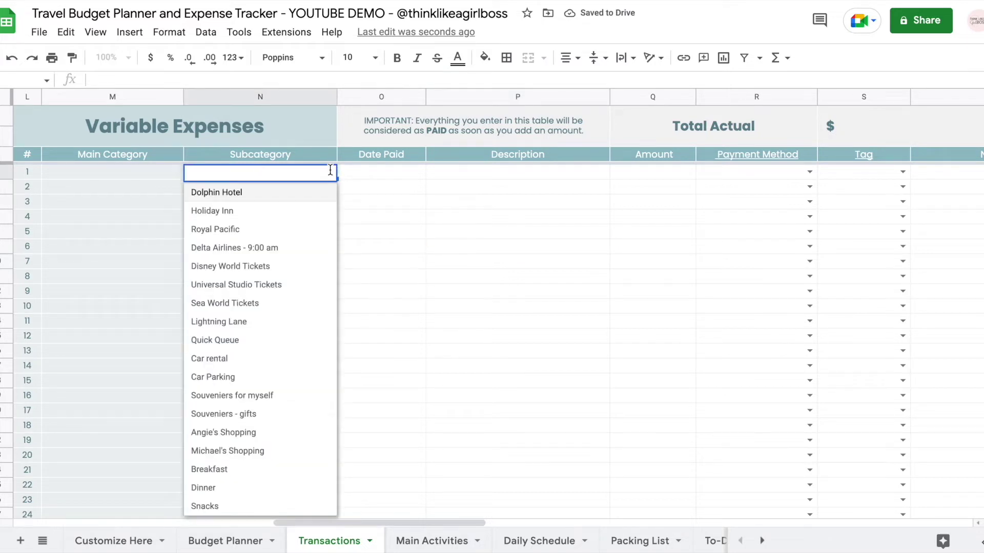
Pick Breakfast, Souveniers - gifts, Souveniers for myself, Dinner and Snacks for rows 1–5
click(218, 469)
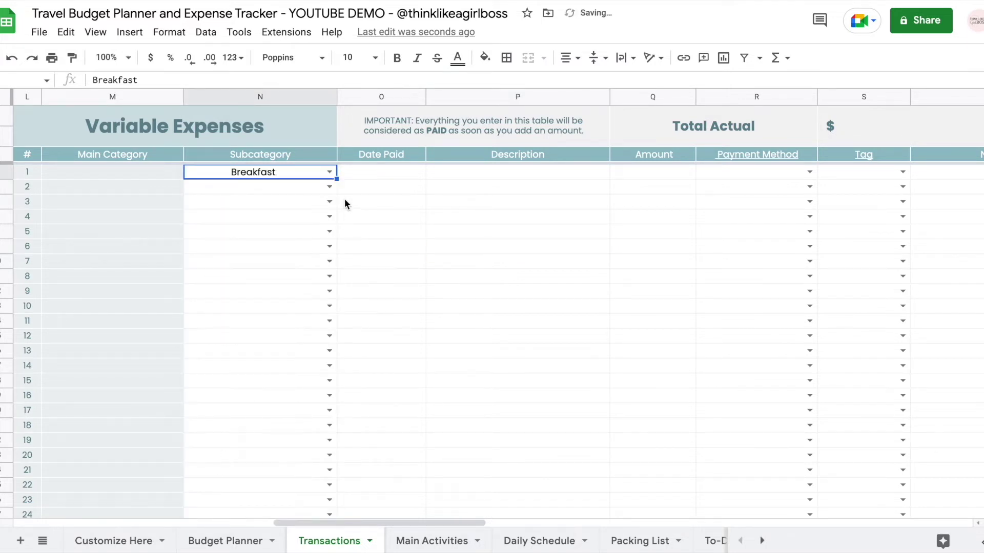
click(329, 187)
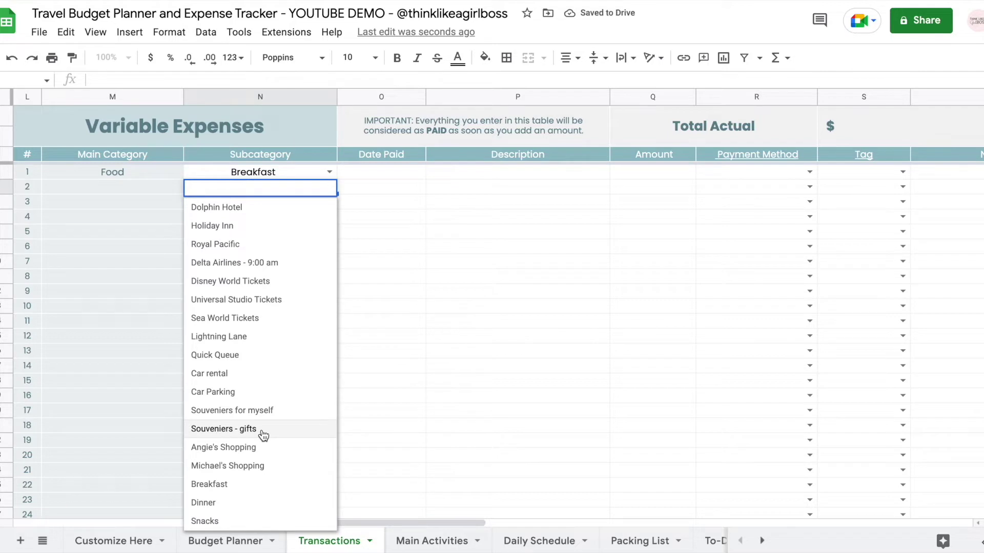
click(263, 435)
click(329, 202)
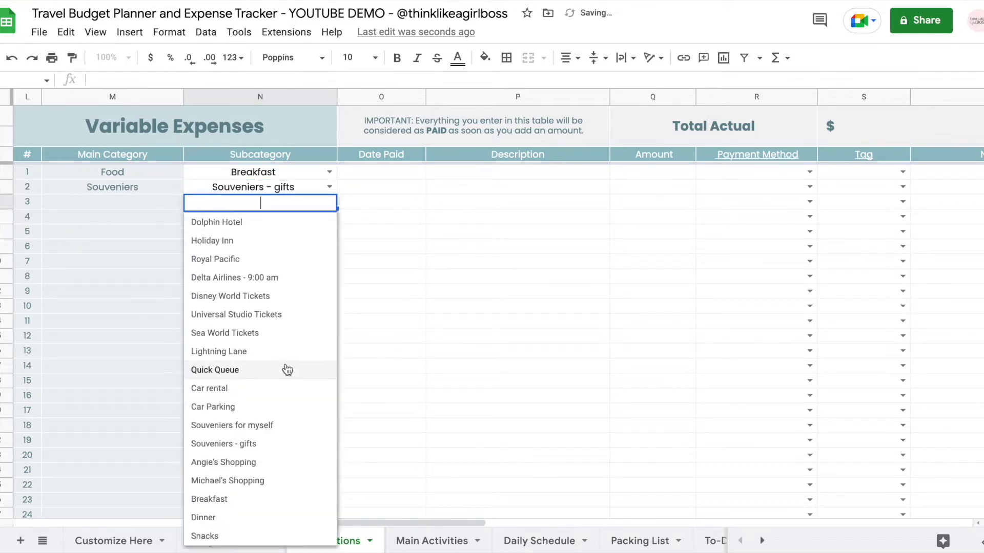
click(233, 423)
click(330, 217)
click(210, 527)
click(329, 231)
click(204, 542)
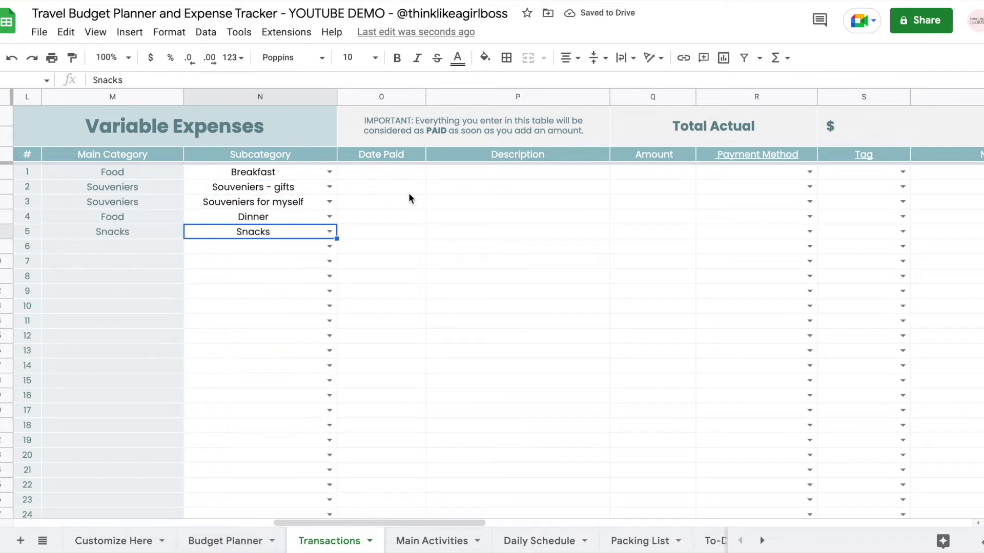
Page row 1's paid-date calendar forward several months, then back to December 2022
double_click(389, 173)
click(434, 196)
click(434, 195)
click(434, 196)
click(434, 195)
click(434, 196)
click(434, 196)
click(416, 196)
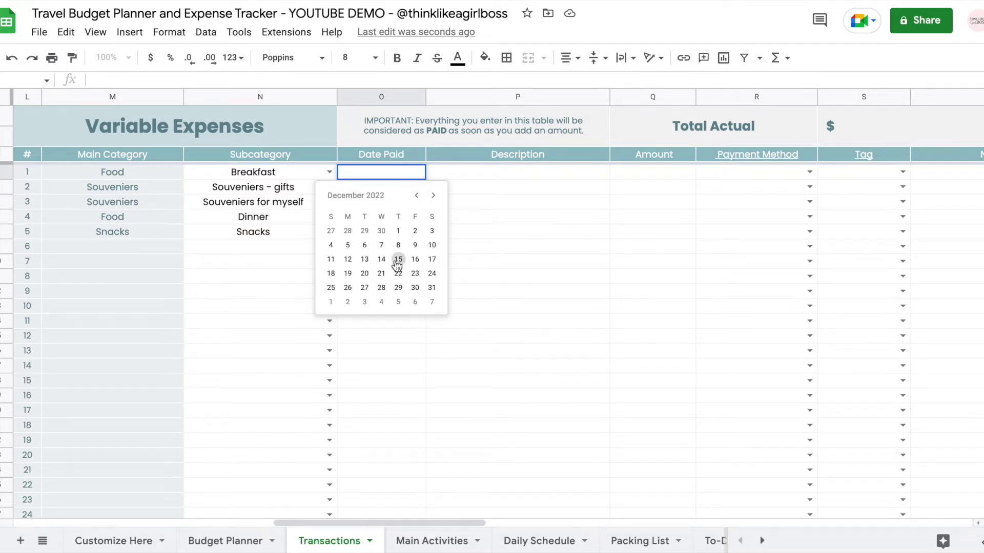
Set the paid date of variable expense rows 1–5 to Dec 15, 2022
click(398, 259)
double_click(388, 187)
click(398, 274)
double_click(389, 202)
click(404, 285)
double_click(390, 217)
click(398, 304)
double_click(395, 235)
click(398, 319)
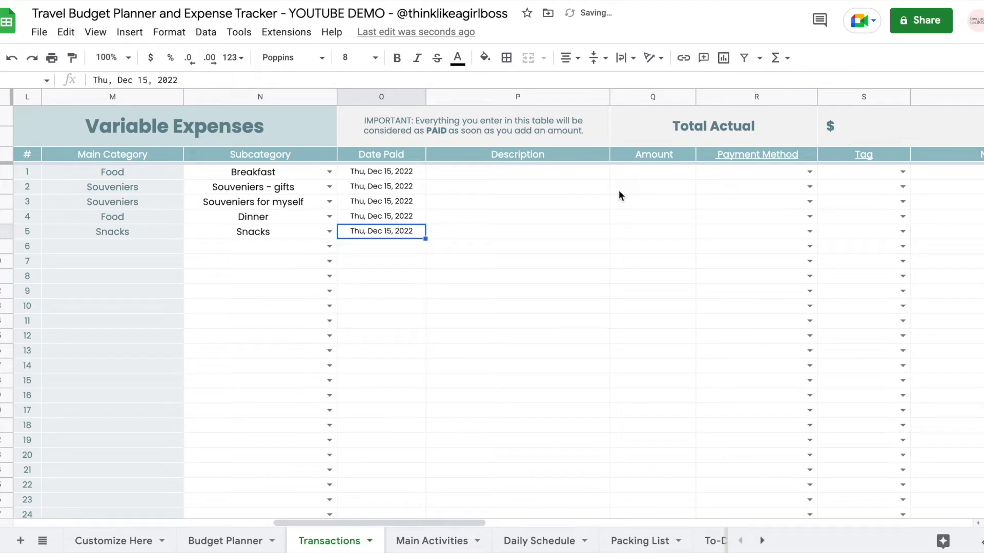
Describe row 1 as 'Be our Guest Restaurant' with an amount of 100
click(497, 174)
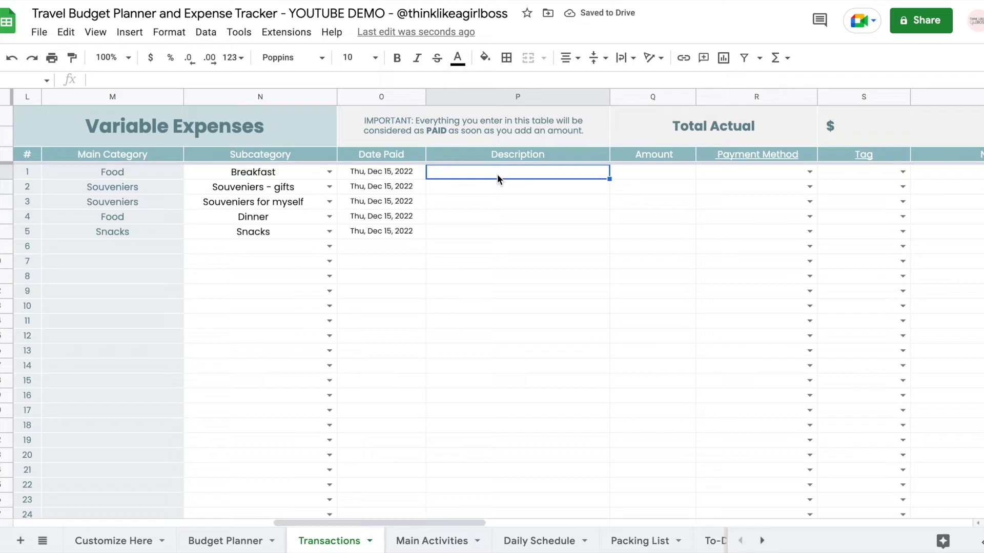
text(Be our Guest Restaurant)
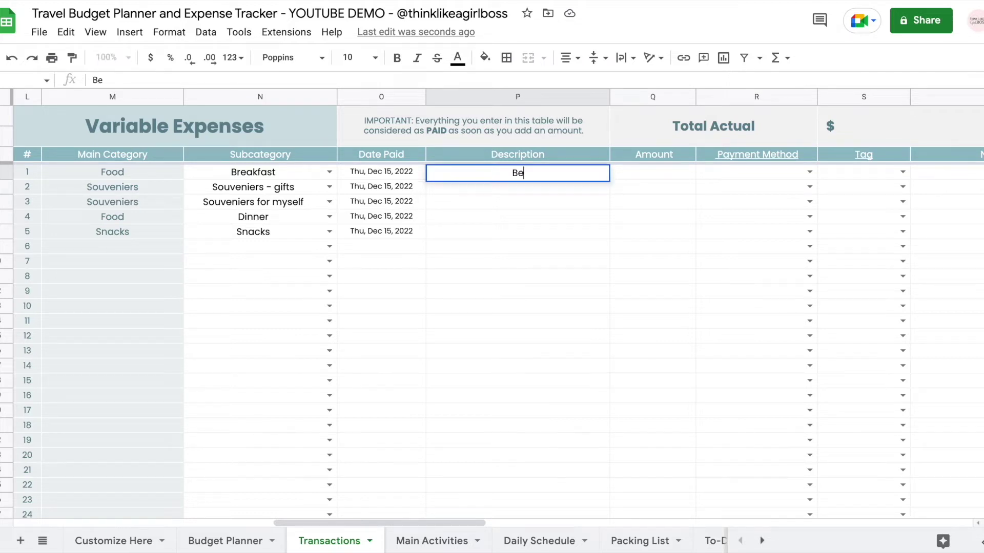
key(Tab)
text(100)
key(Return)
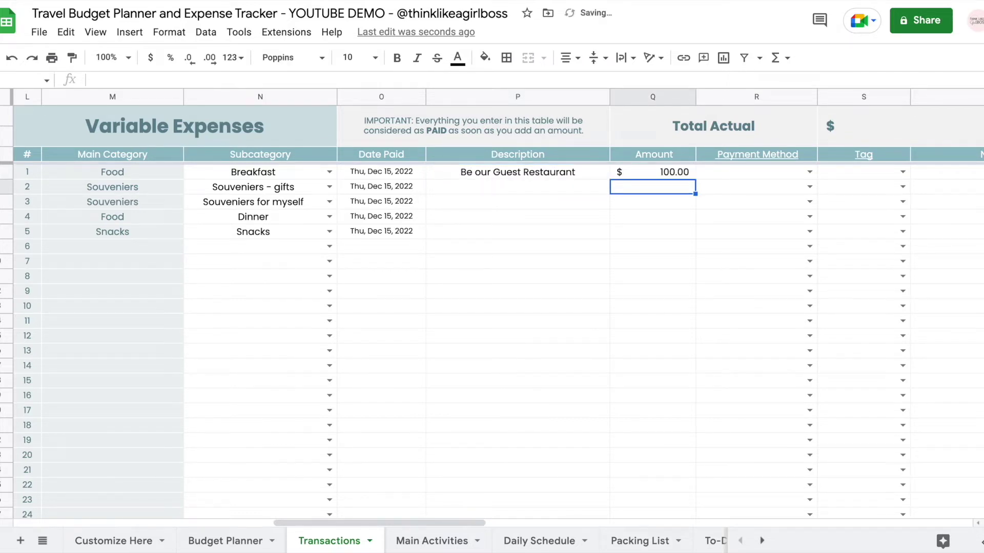
Enter the remaining amounts 10, 20, 120 and 5, then inspect the variable Total Actual
text(10)
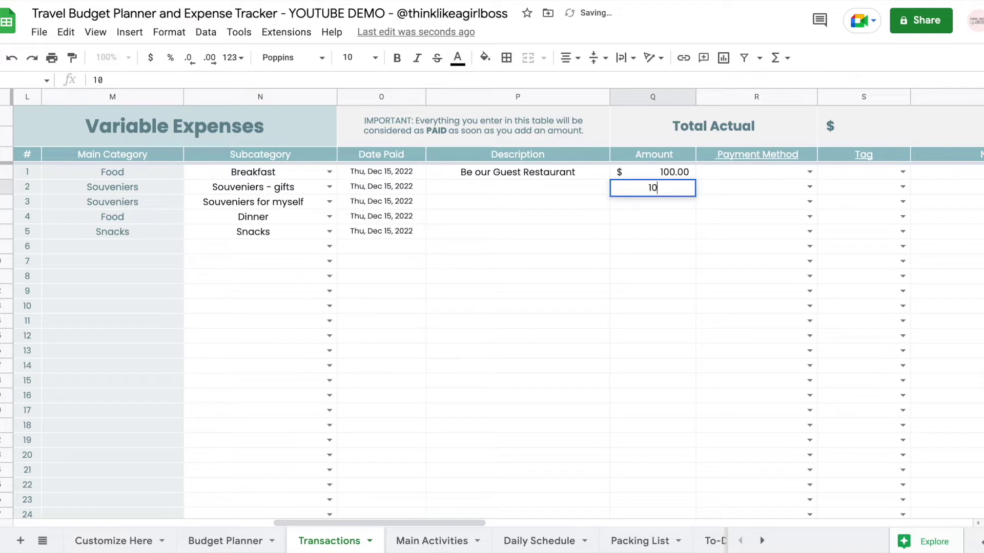
key(Return)
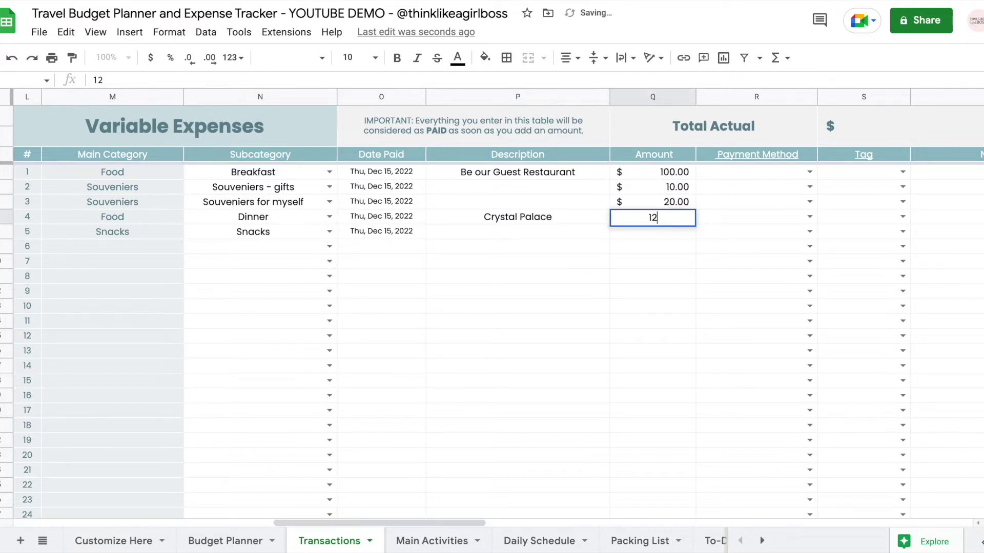
text(0)
key(Return)
text(5)
key(Tab)
scroll(660, 290, right, 3)
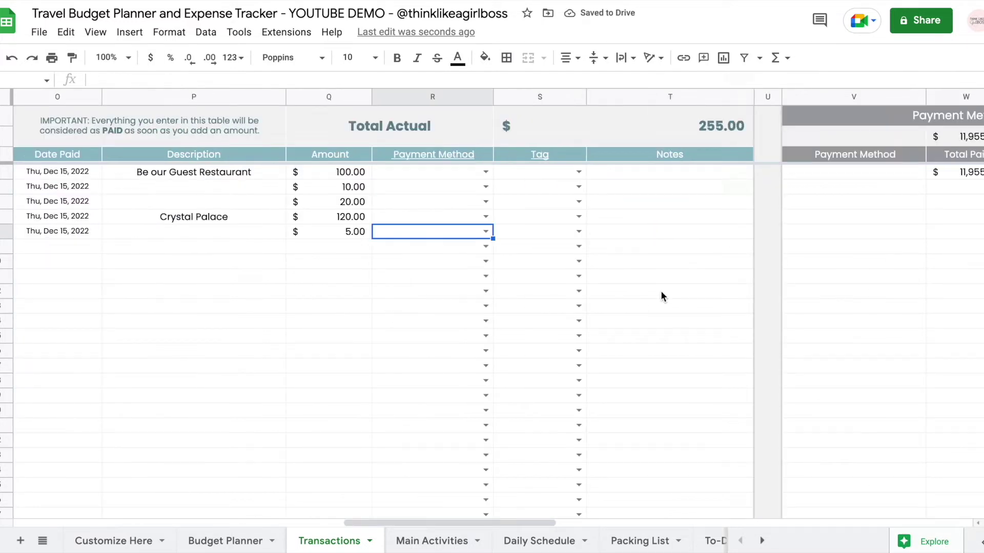
click(710, 127)
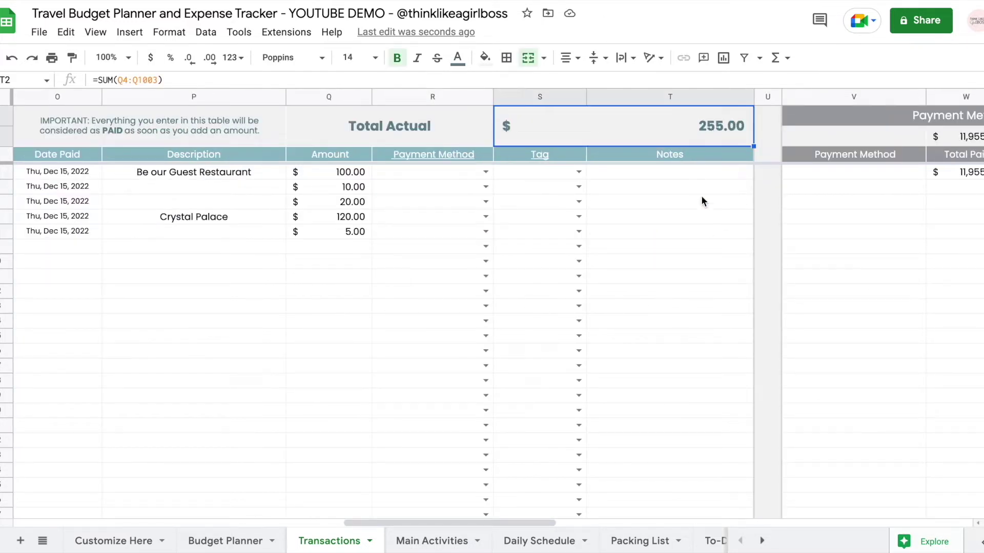
Glance at the Budget Planner, then inspect the fixed-expense Total Paid formula on Transactions
scroll(716, 241, left, 10)
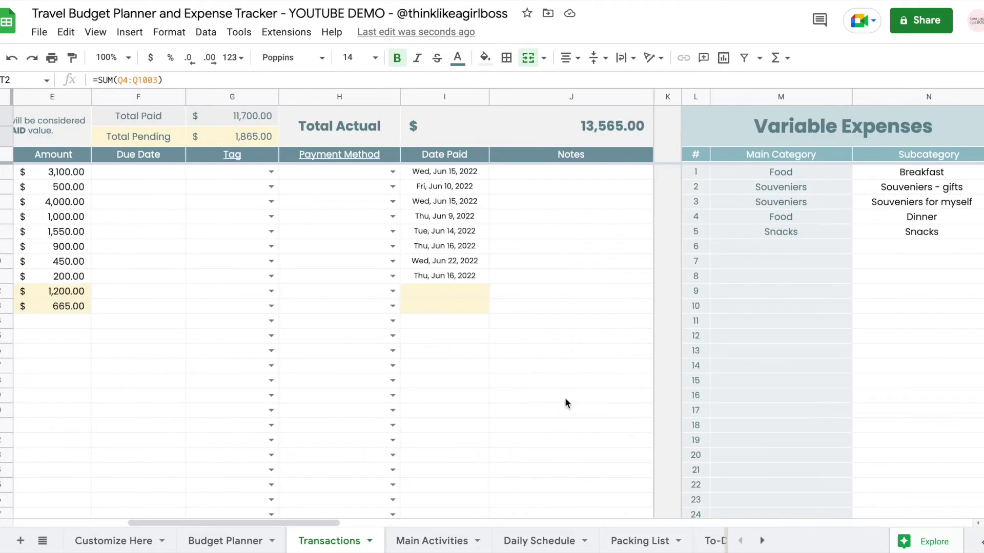
click(197, 543)
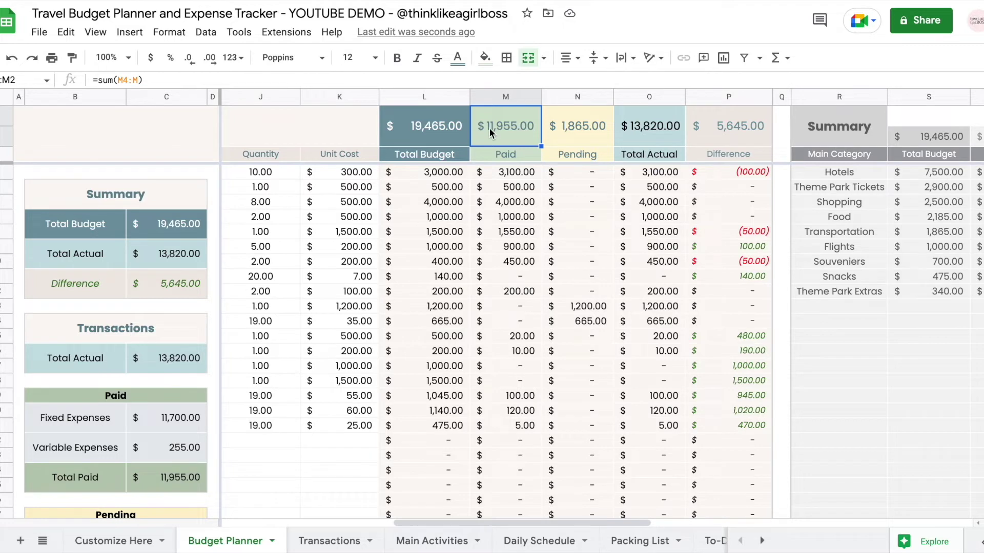
click(307, 544)
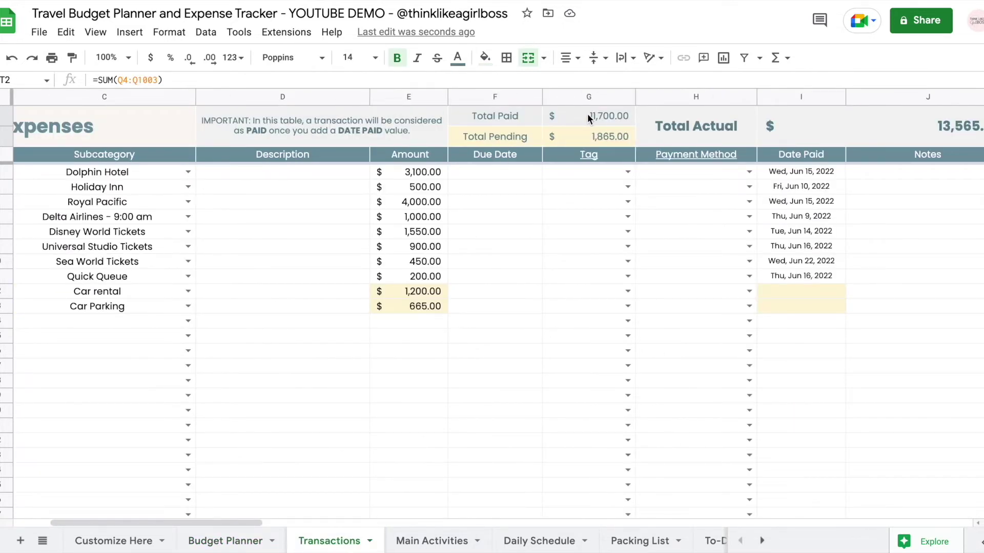
click(587, 113)
Check the variable Total Actual of 255.00 and Total Paid of 11,700.00, then view the Budget Planner
scroll(467, 230, right, 5)
scroll(466, 229, left, 5)
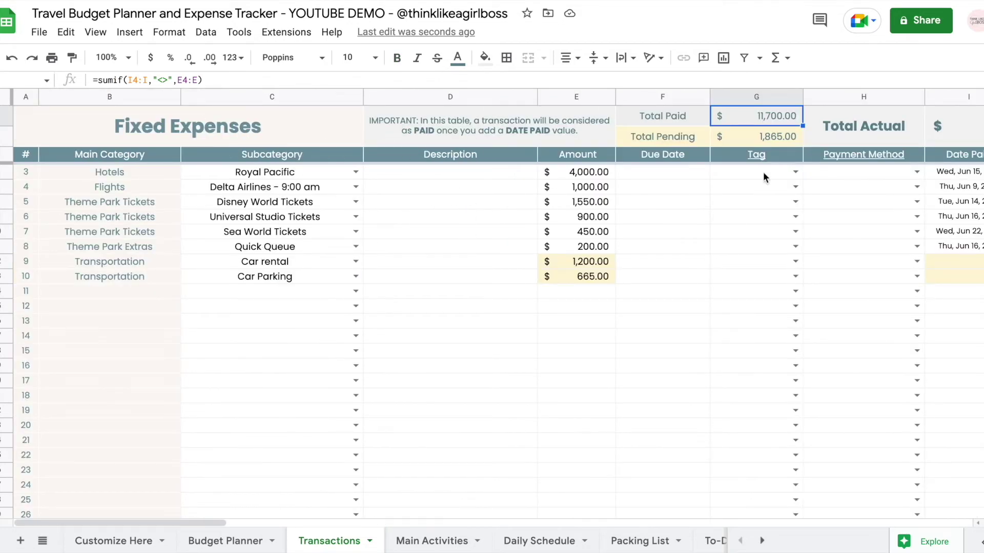
scroll(687, 331, right, 10)
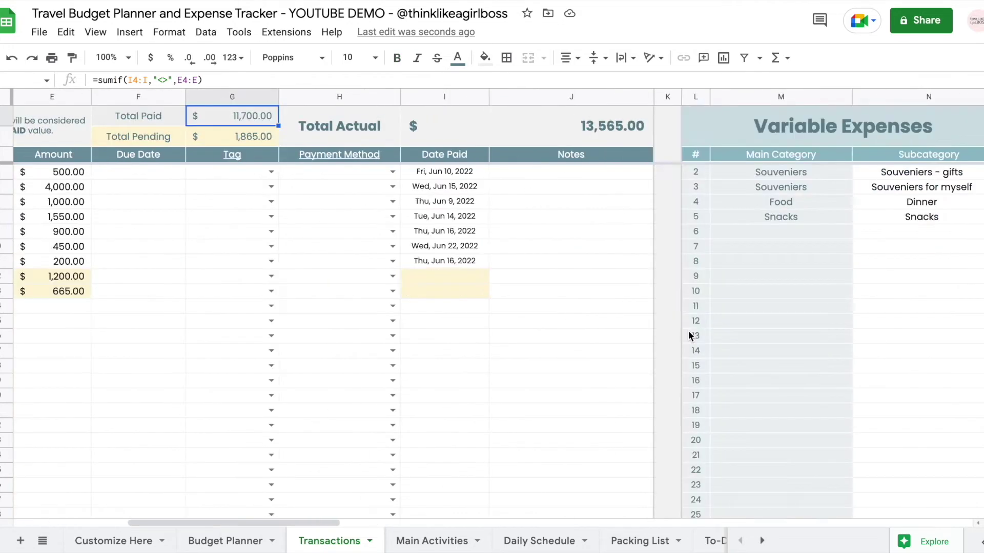
scroll(730, 305, right, 3)
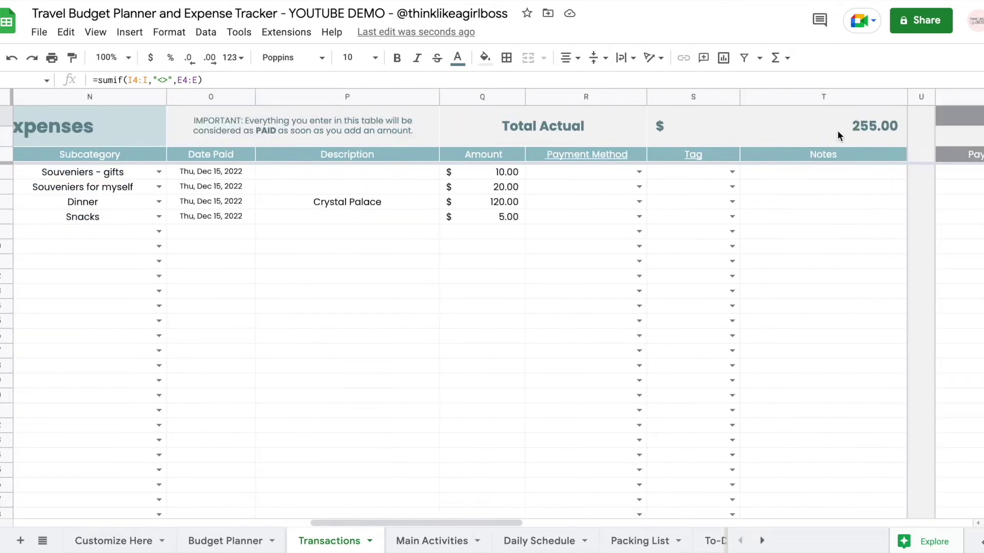
click(877, 137)
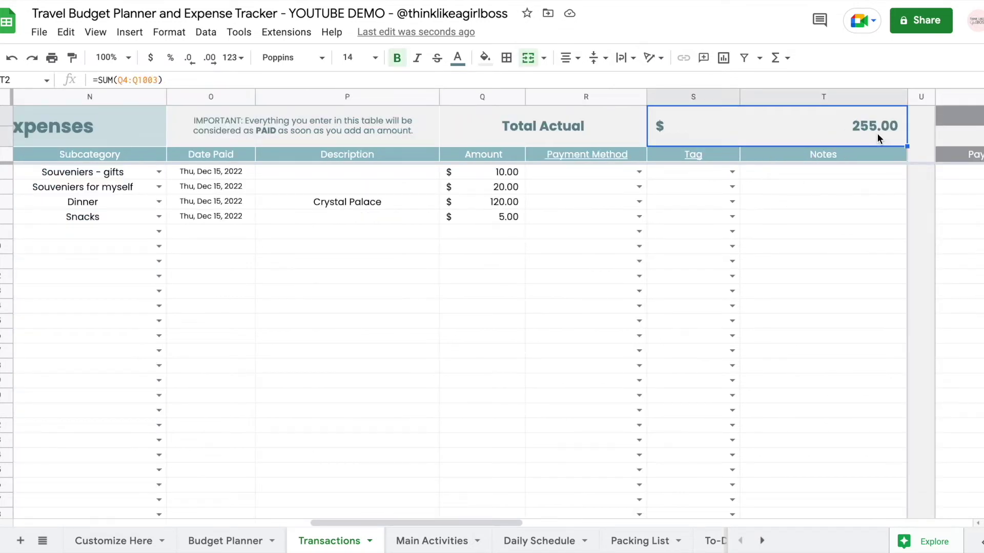
scroll(877, 133, left, 10)
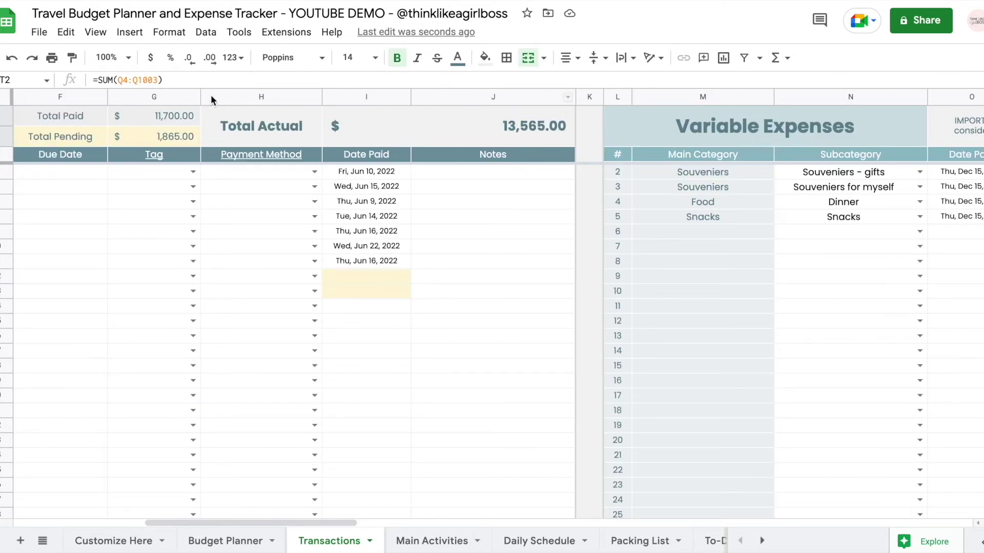
click(177, 117)
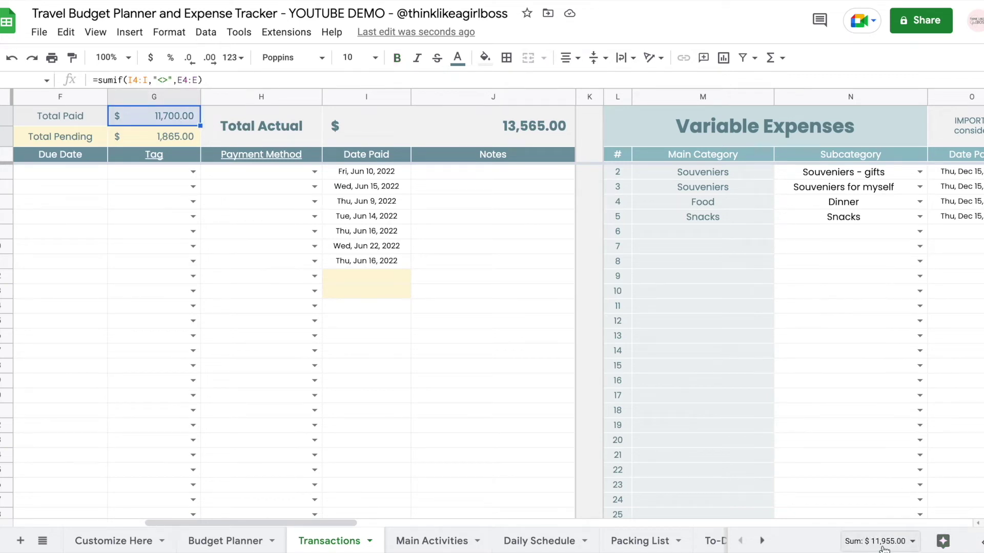
click(260, 541)
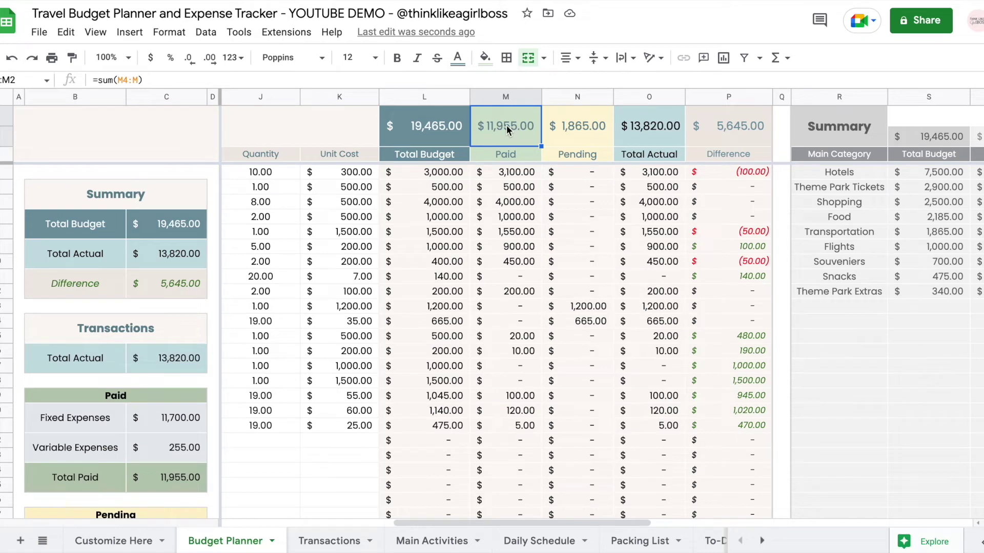
scroll(697, 230, left, 5)
scroll(696, 232, left, 1)
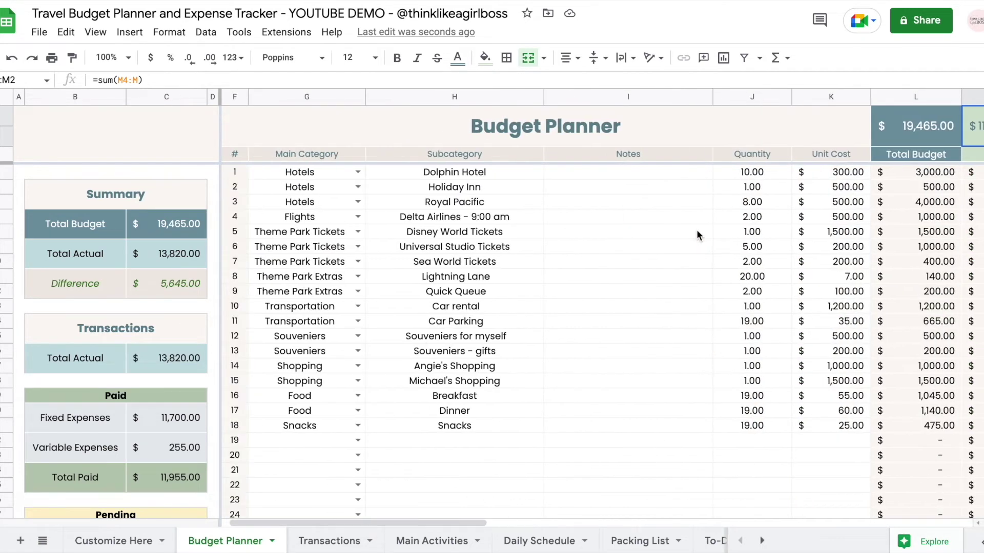
scroll(693, 197, right, 2)
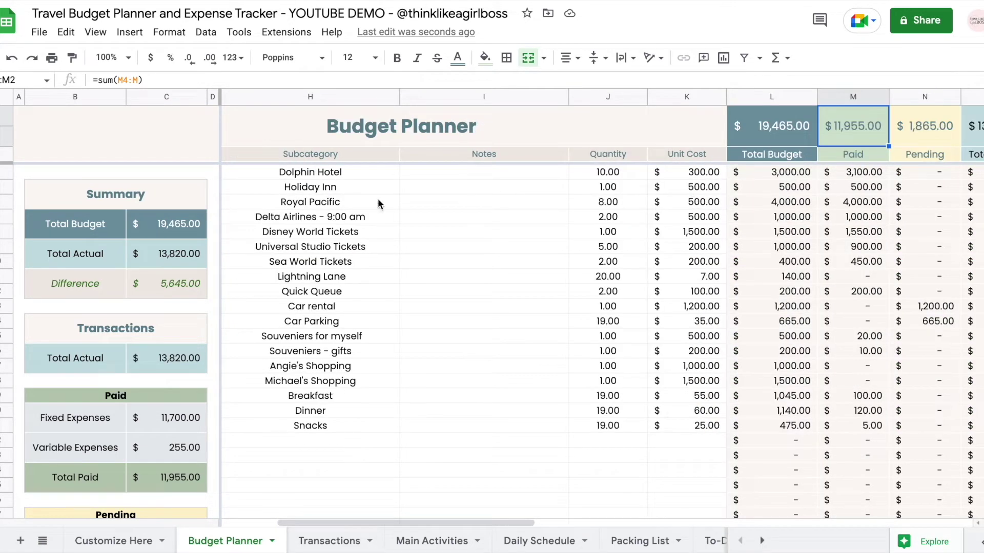
drag(311, 172, 324, 423)
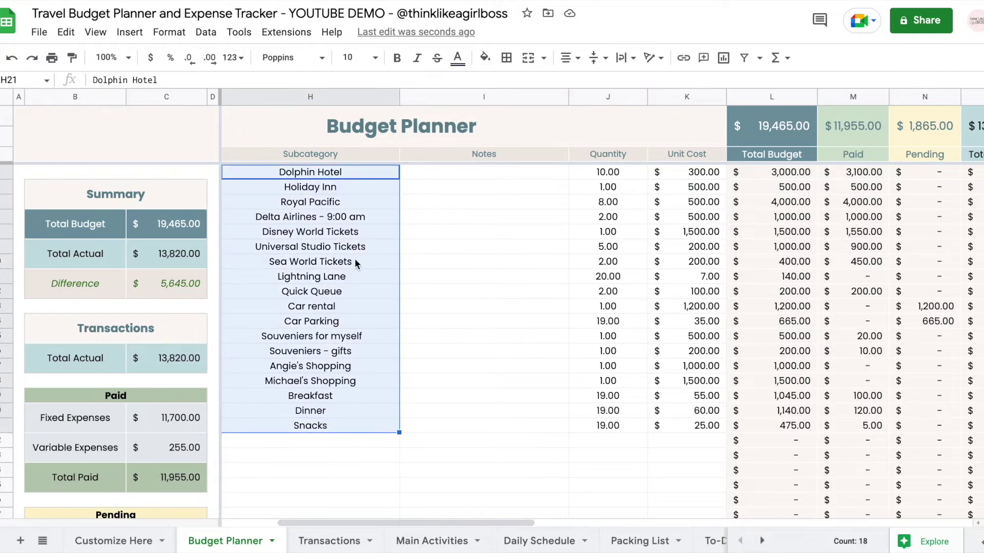
click(357, 235)
scroll(394, 219, left, 2)
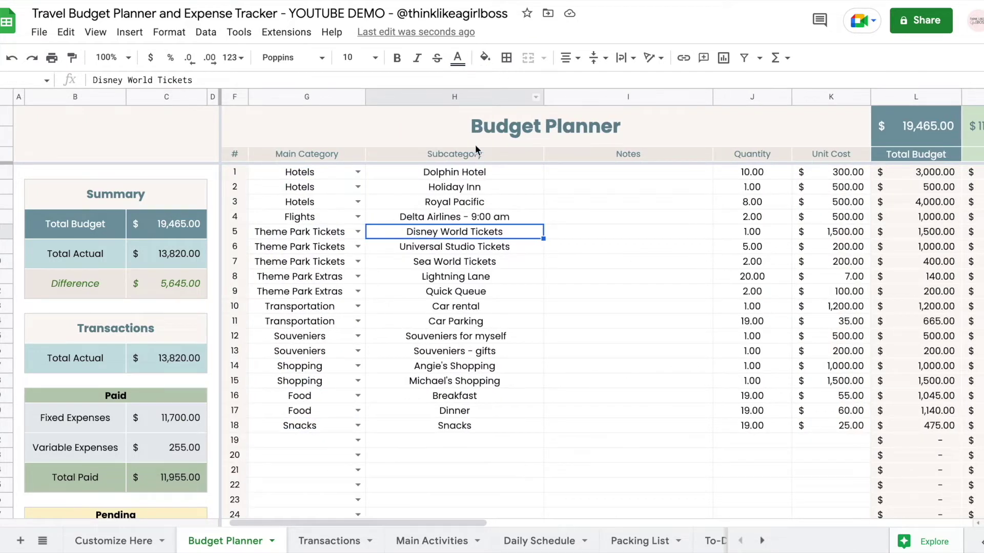
drag(462, 177, 451, 428)
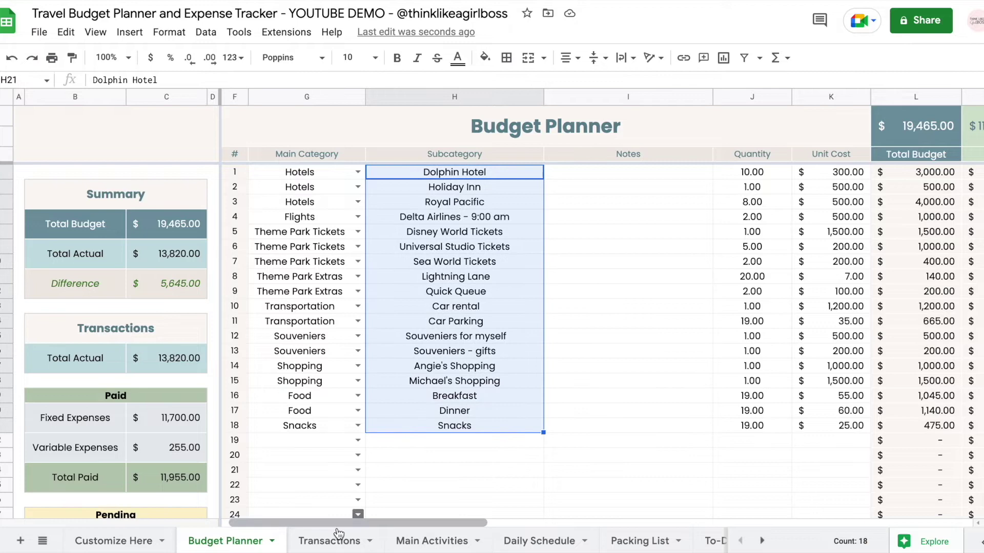
click(329, 542)
Set the subcategory of Variable Expenses rows 6–8 to Breakfast
scroll(768, 248, right, 5)
double_click(542, 233)
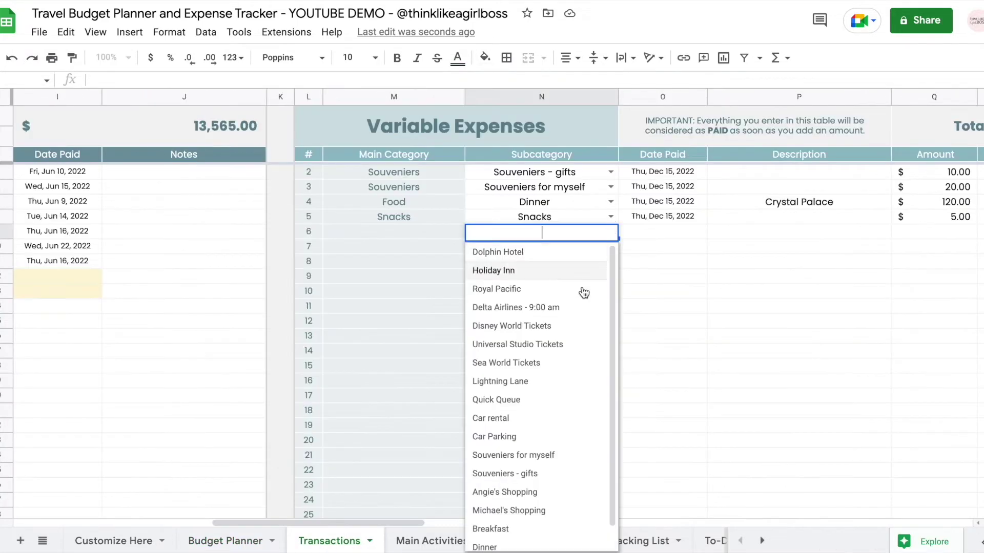
scroll(562, 351, down, 1)
scroll(562, 350, up, 1)
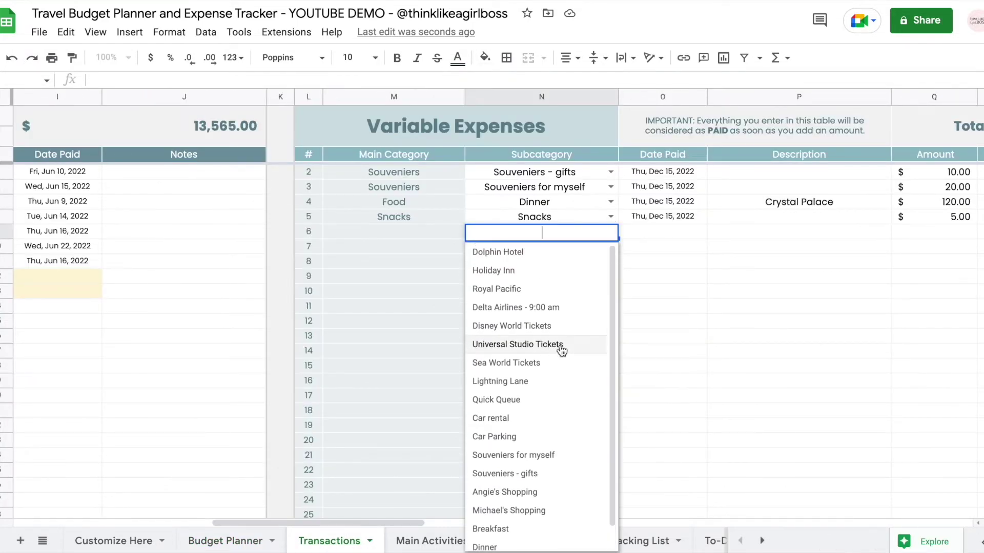
scroll(562, 351, down, 1)
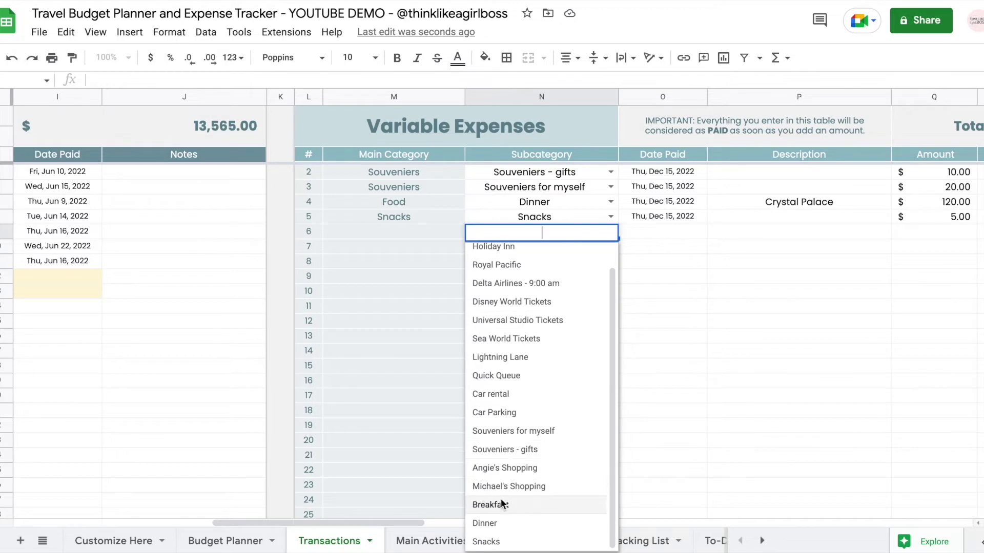
click(502, 505)
click(615, 250)
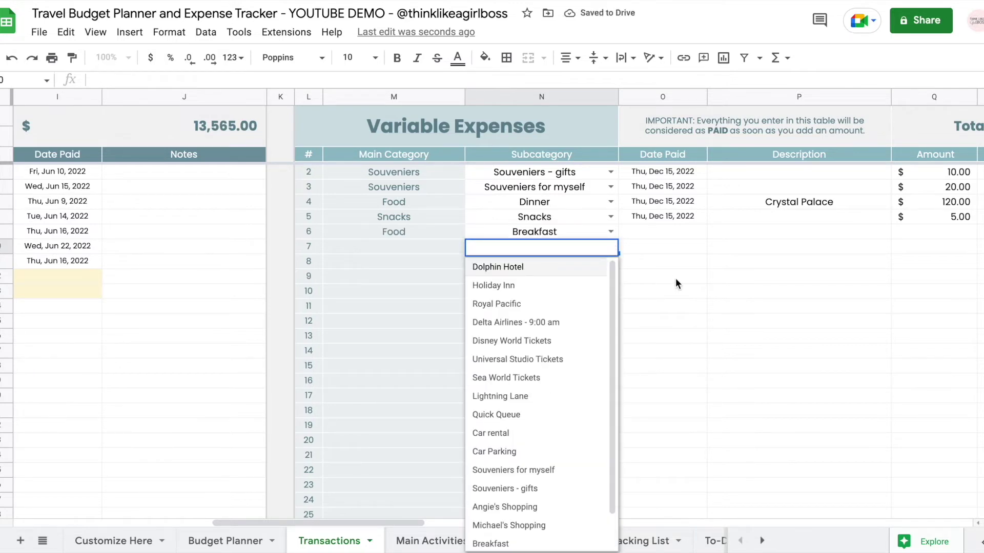
click(492, 543)
click(611, 279)
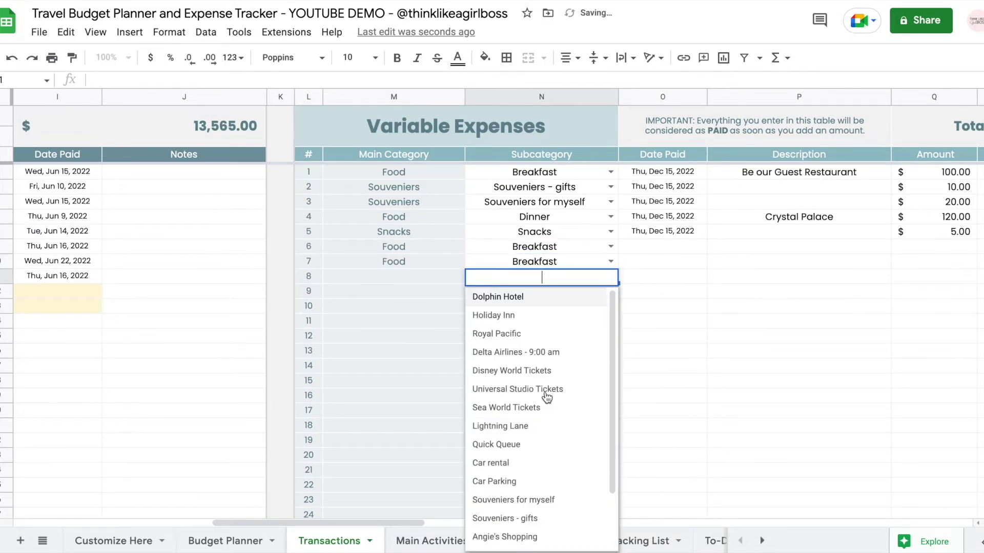
scroll(512, 518, down, 1)
click(490, 504)
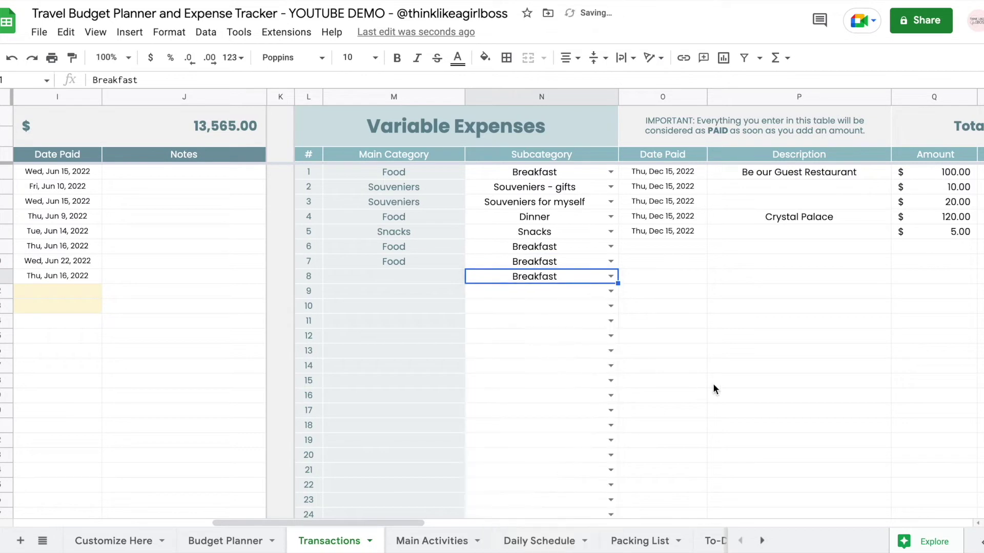
Enter 10 as the amount for rows 6–8 and select Q6:Q8 to see their 30.00 total
scroll(713, 384, right, 2)
click(852, 246)
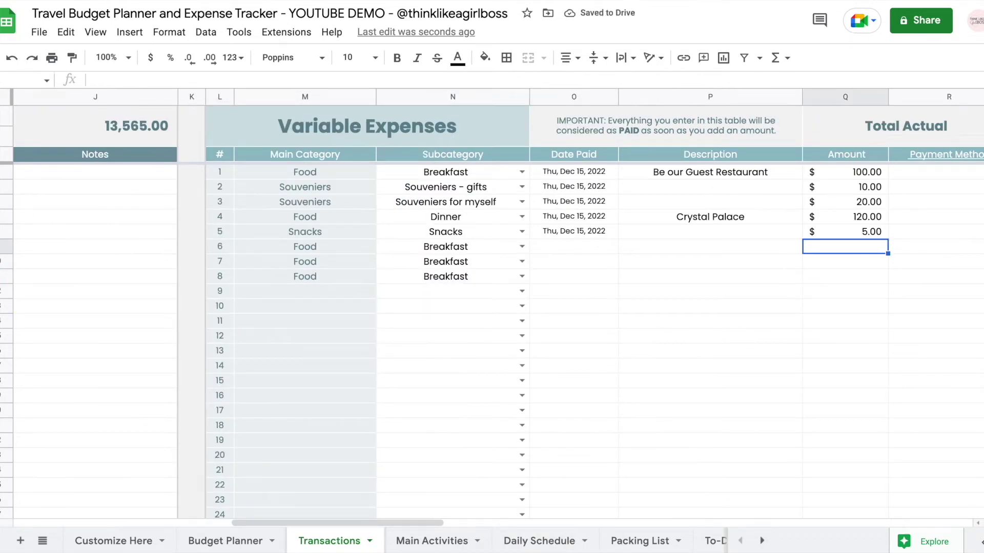
text(10)
key(Return)
text(10)
key(Return)
text(10)
key(Return)
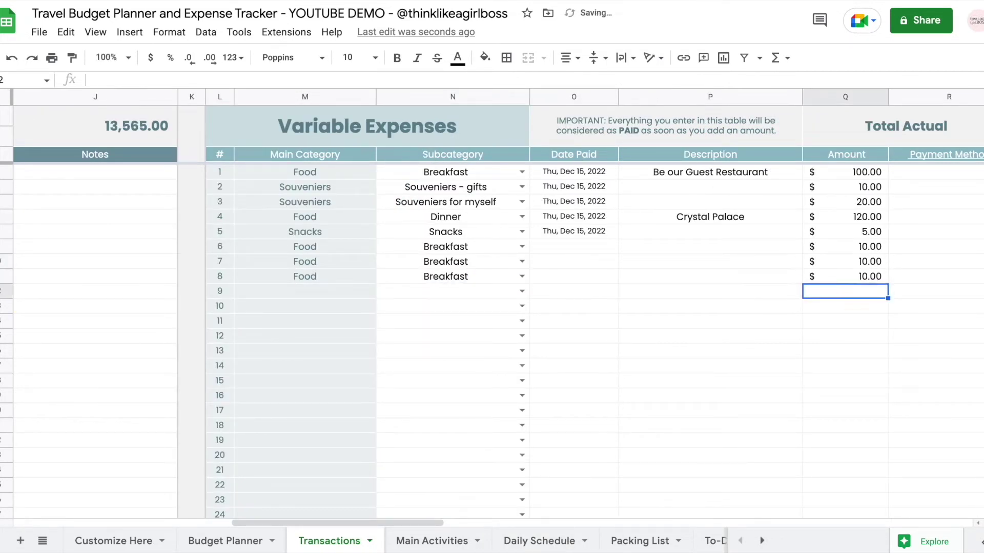
click(837, 172)
drag(841, 251, 840, 277)
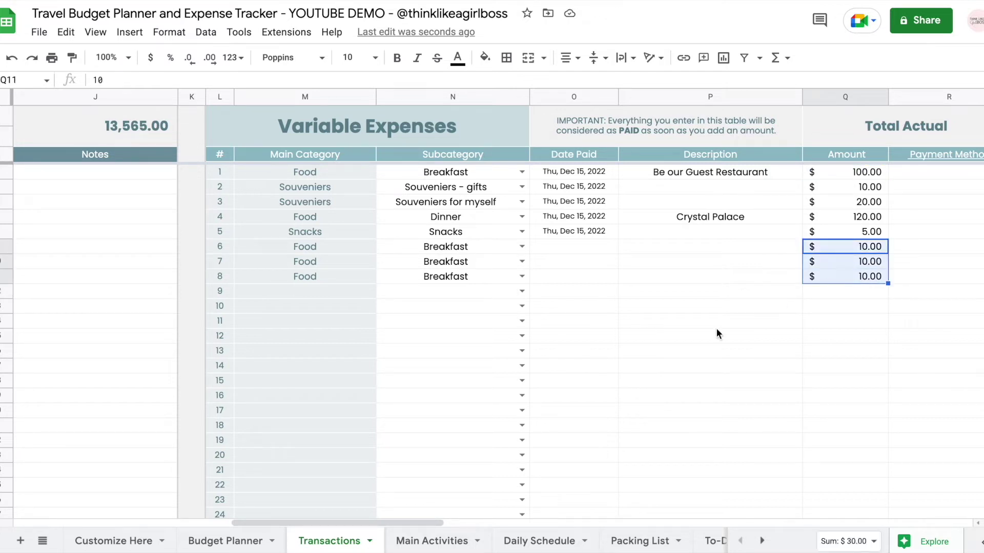
click(215, 540)
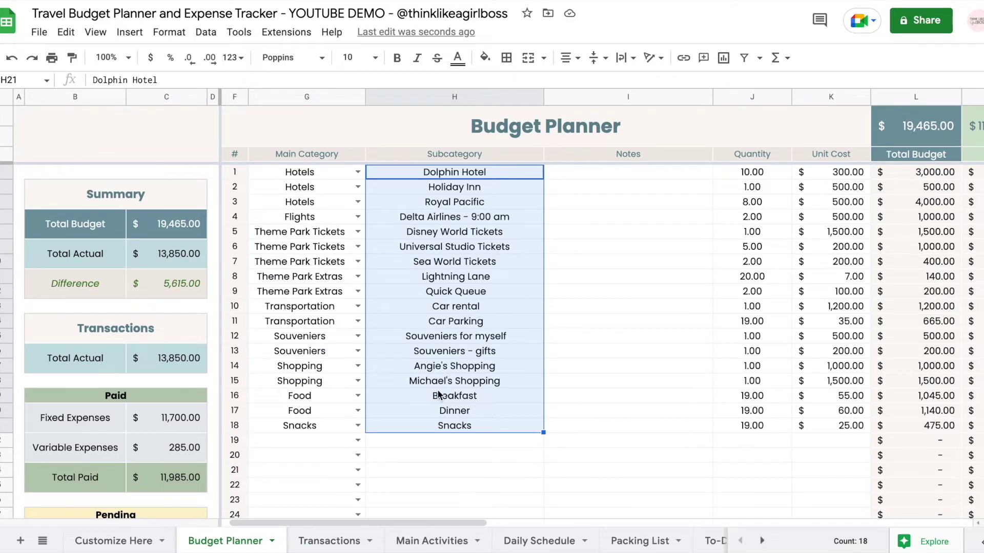
Select the Breakfast budget row across to Total Actual, then pick the empty subcategory cell below Snacks
click(300, 395)
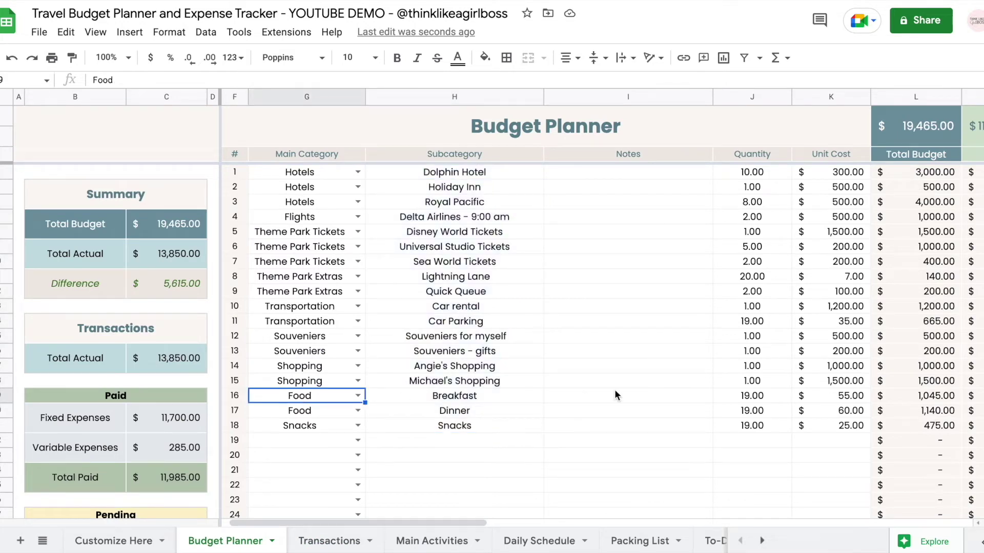
shift+click(971, 395)
key(shift+Right)
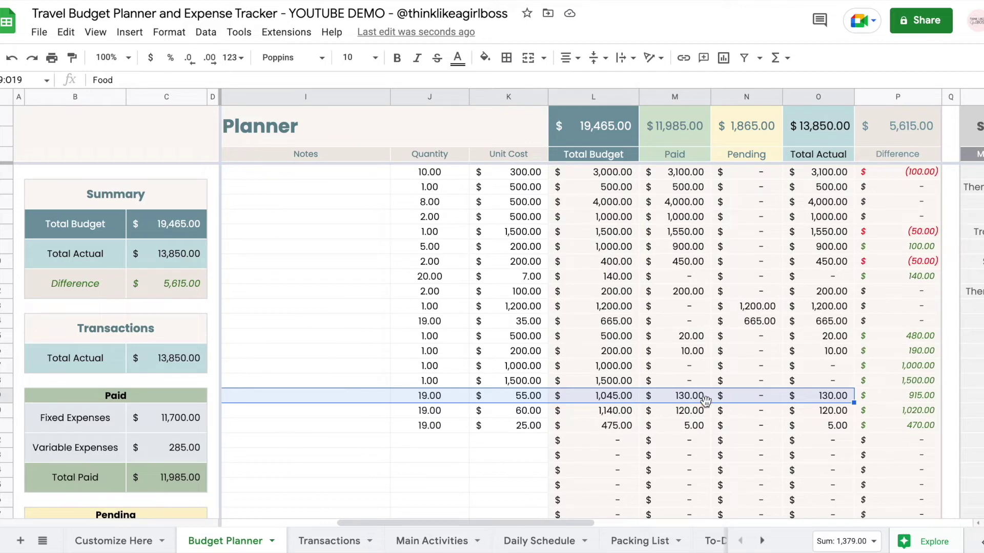
scroll(690, 399, left, 3)
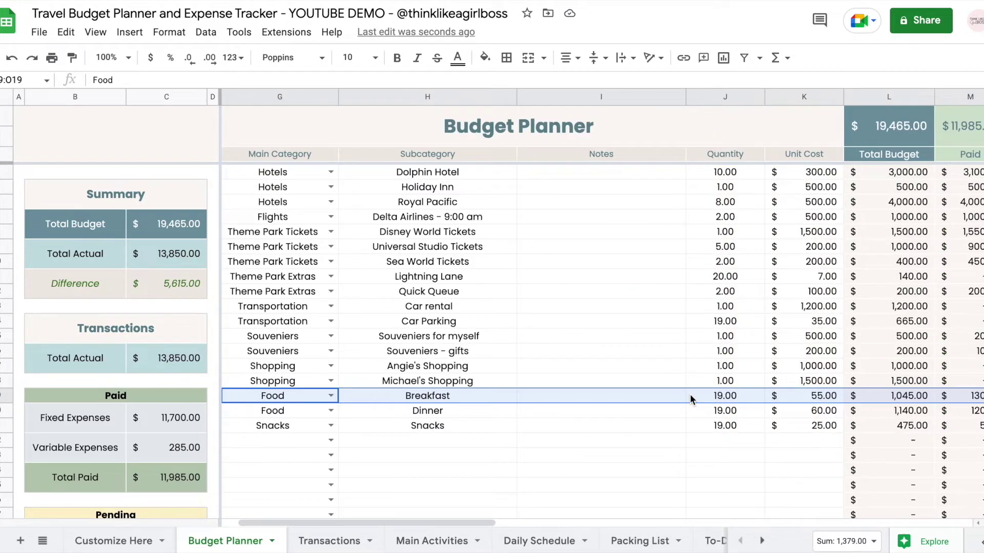
click(433, 442)
Add 'breakfast' as a new subcategory below Snacks
text(breaks)
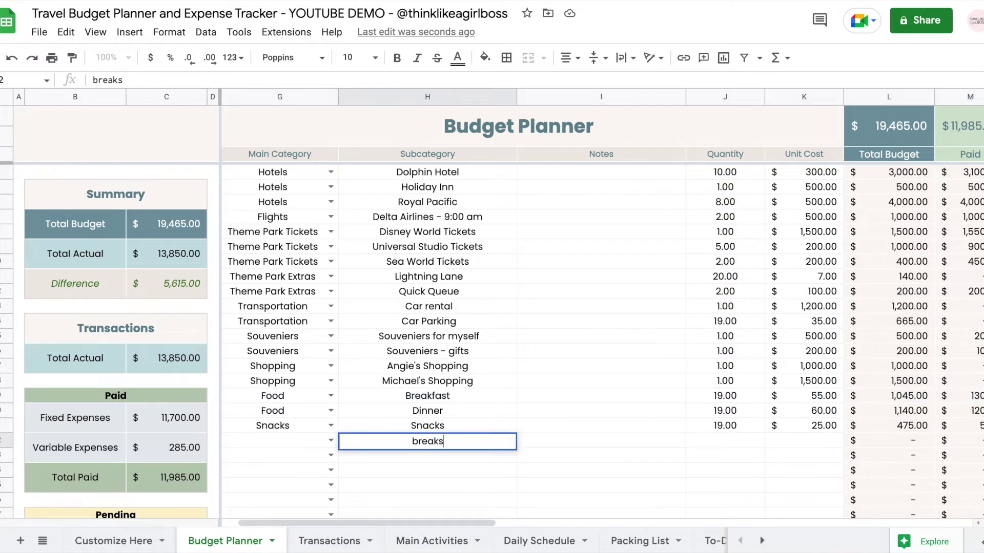
key(BackSpace)
text(fast)
key(Return)
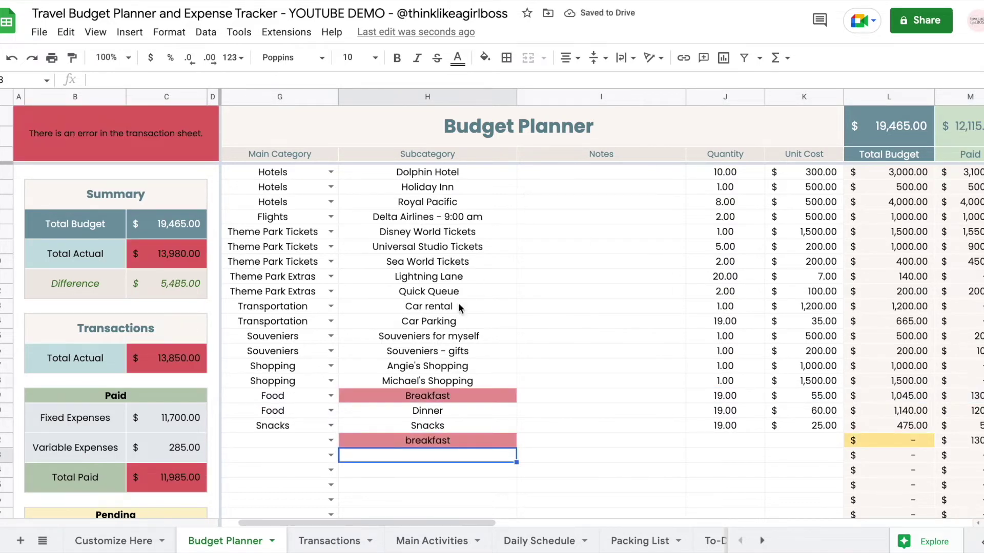
Compare the subcategory list and inspect the red Total Actual, Total Paid and error formula cells
drag(424, 173, 398, 454)
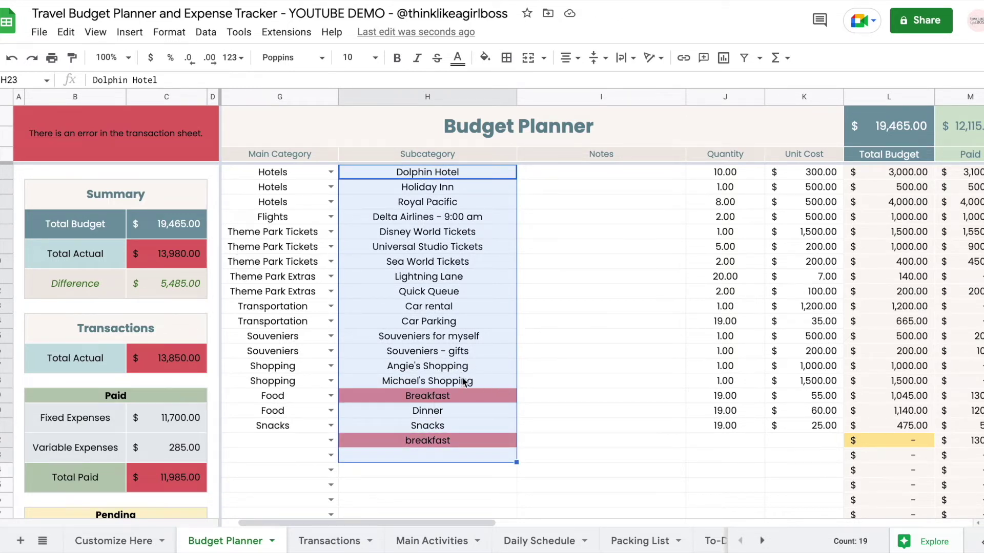
click(441, 394)
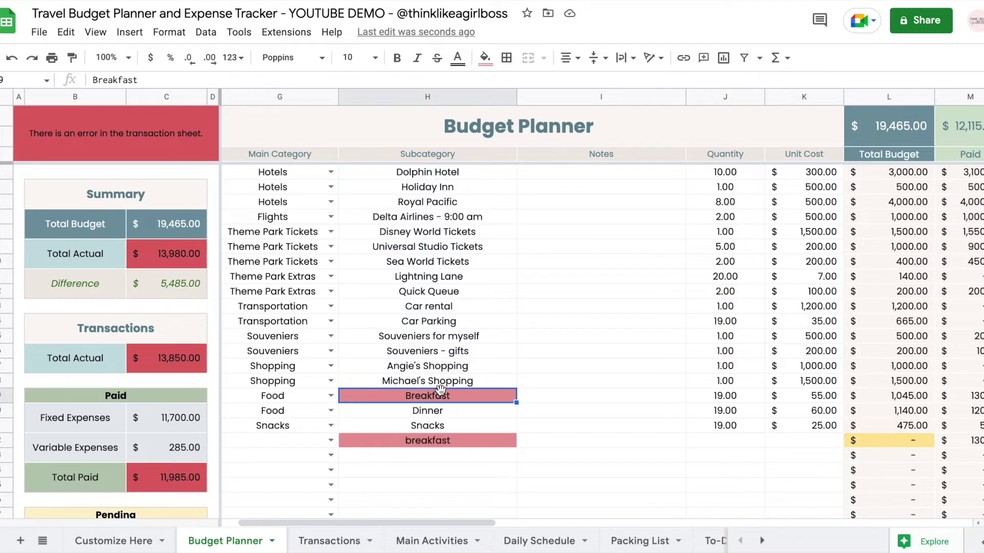
click(158, 256)
click(165, 360)
click(170, 478)
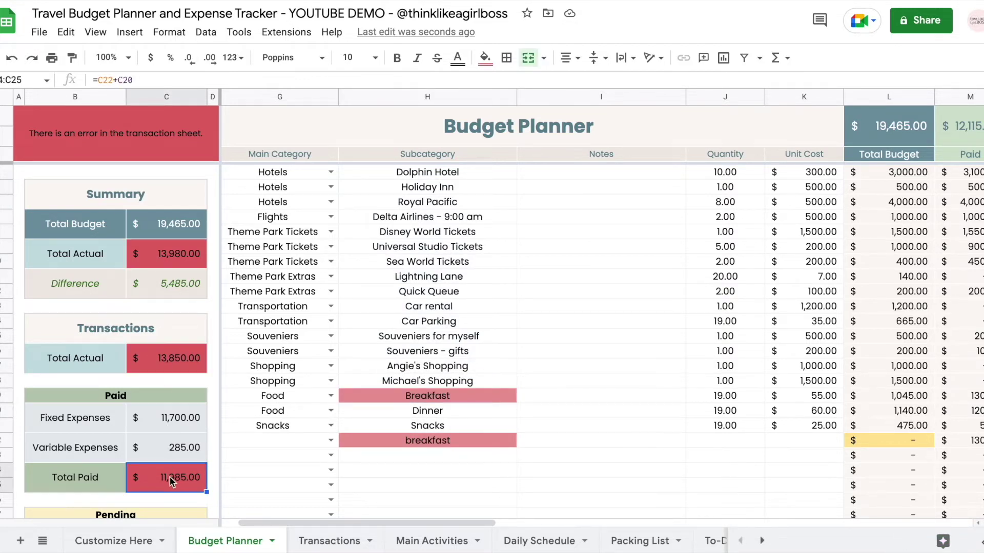
click(164, 146)
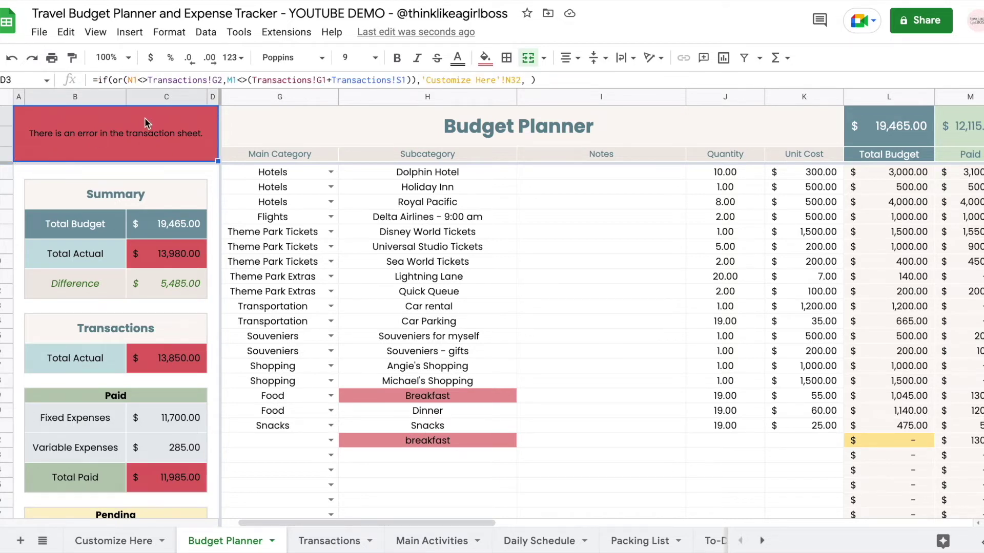
Delete the duplicate 'breakfast' subcategory entry
click(449, 442)
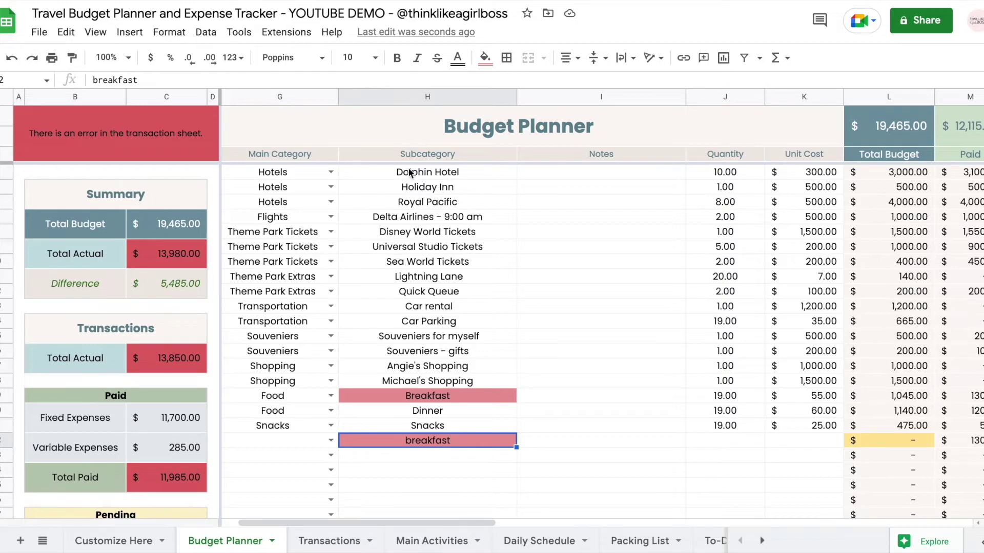
drag(410, 172, 409, 456)
click(405, 440)
key(Delete)
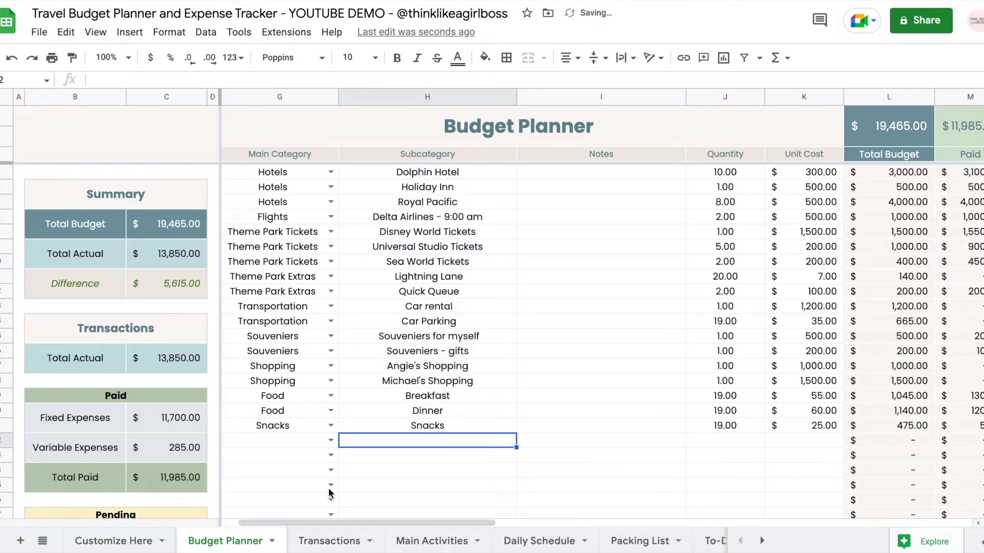
Choose Delta Airlines - 9:00 am as Fixed Expenses row 11's subcategory, then review the planner subcategory list
click(327, 541)
scroll(496, 369, left, 10)
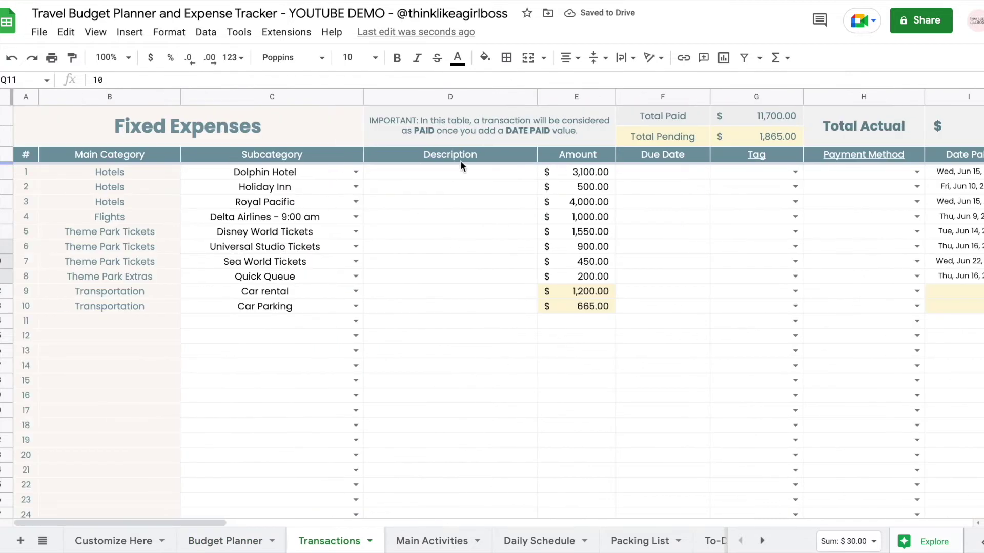
click(356, 321)
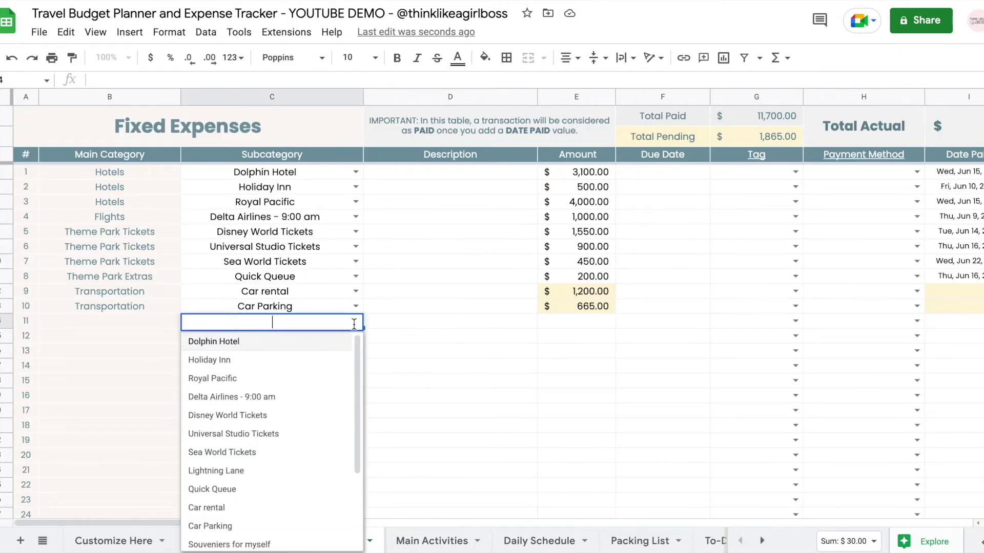
click(286, 397)
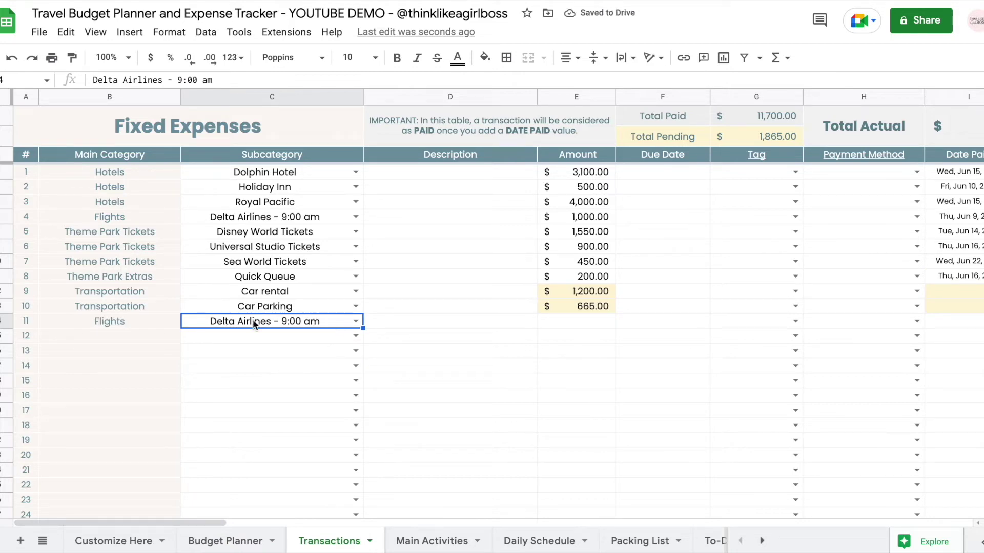
click(253, 541)
drag(412, 176, 392, 450)
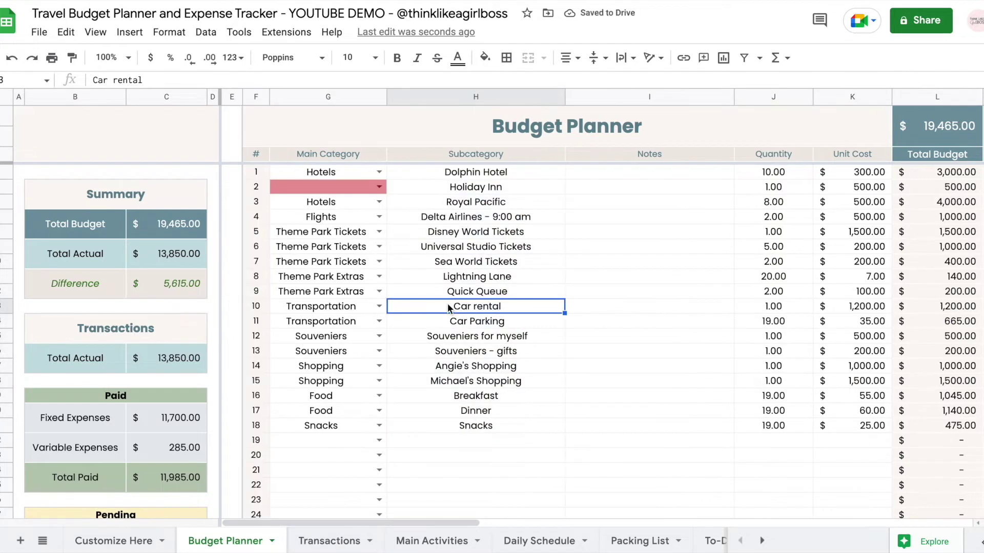
Set Holiday Inn's main category to Hotels, then clear it and view the blank category in Transactions
click(378, 187)
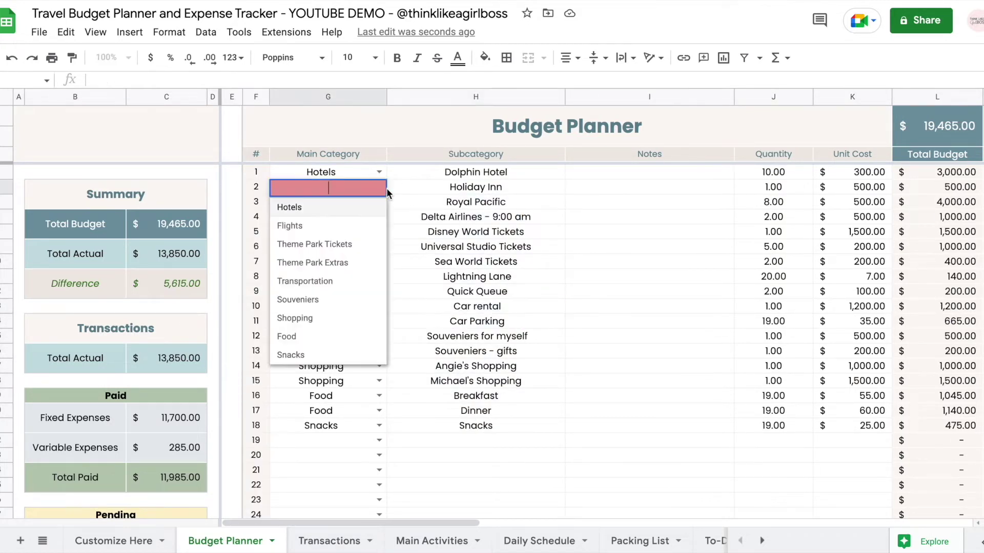
click(318, 212)
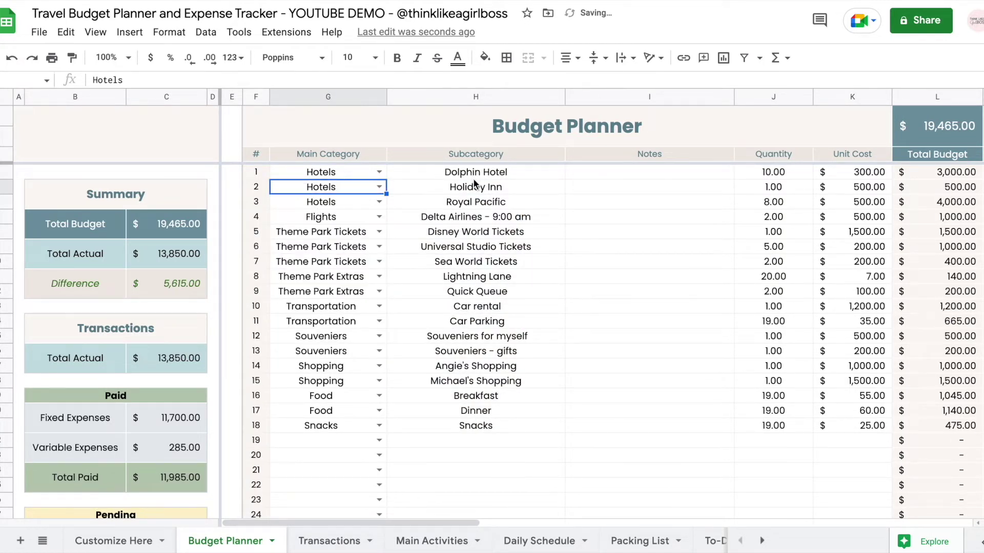
key(Delete)
click(444, 235)
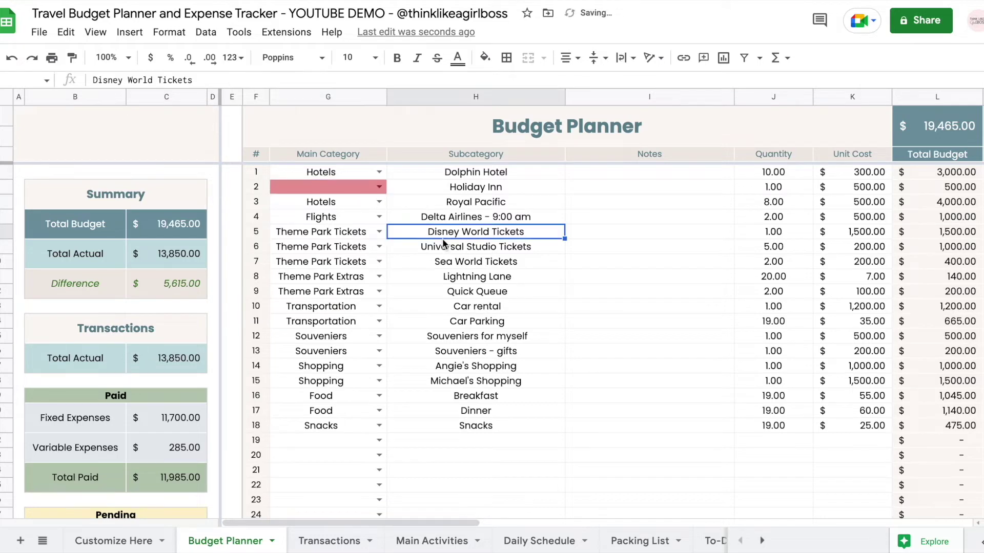
click(327, 541)
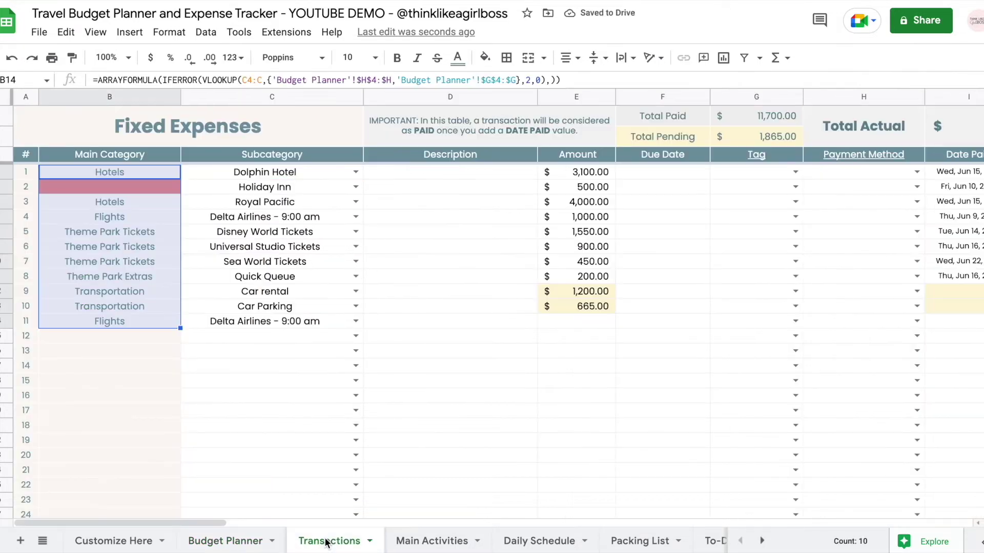
click(155, 190)
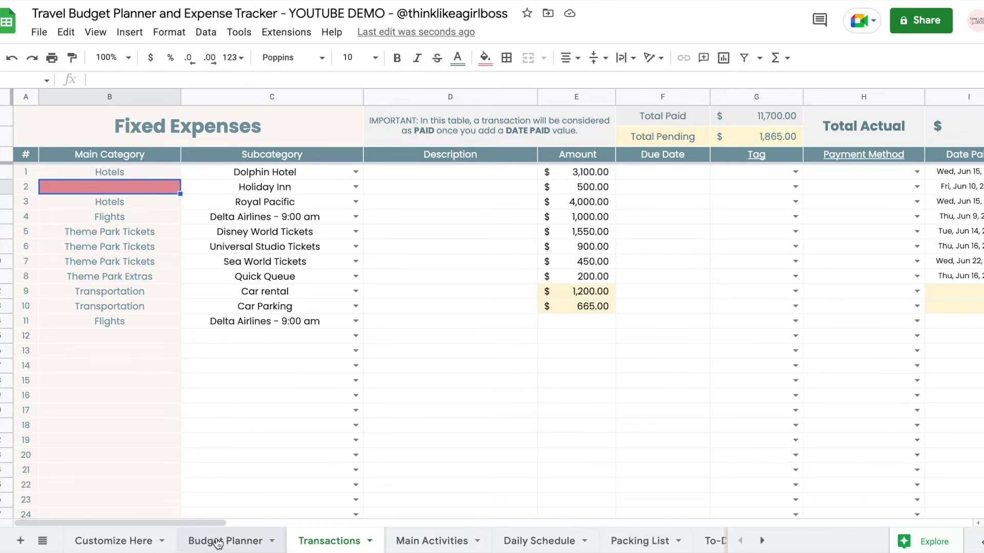
Inspect the blank summary category row and set G2 back to Hotels
click(217, 539)
scroll(640, 394, right, 10)
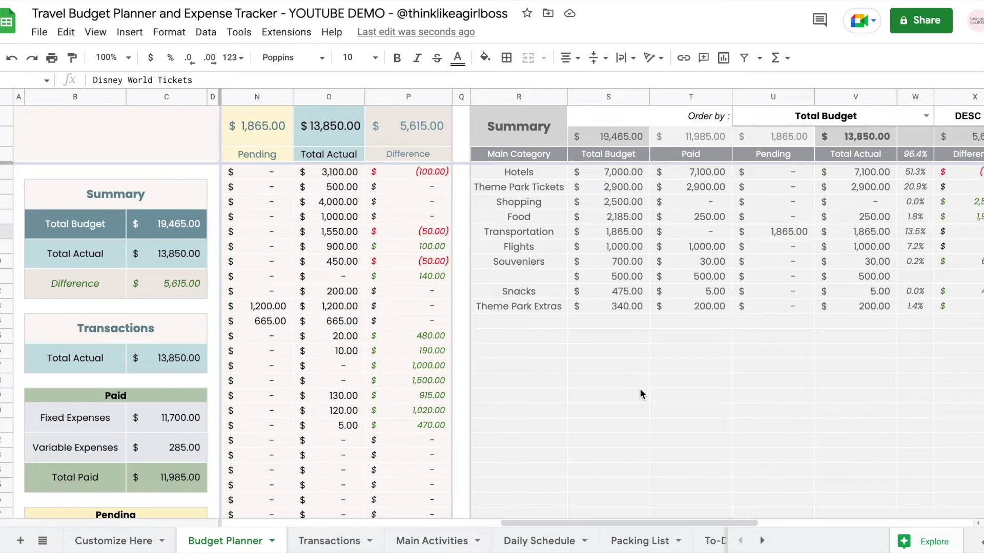
click(548, 280)
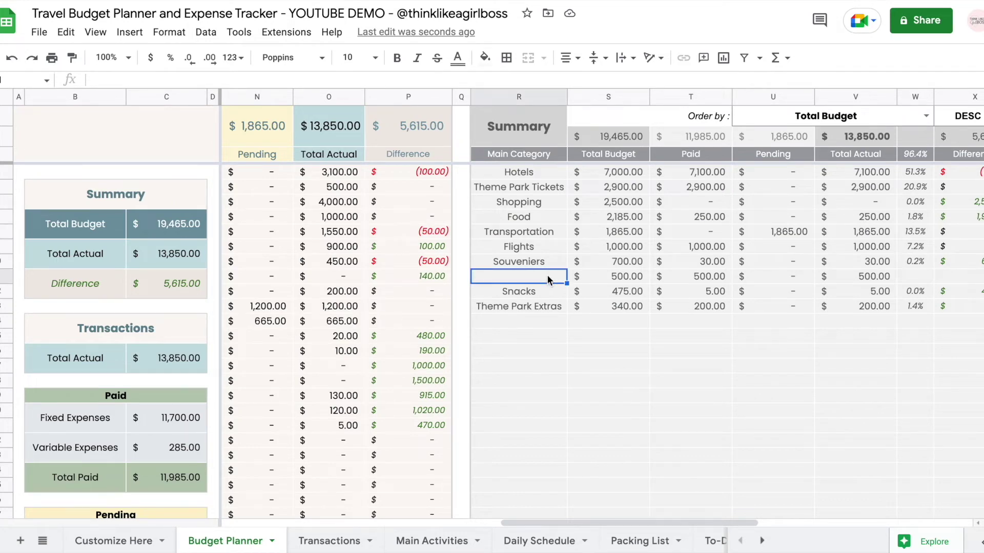
scroll(548, 280, left, 10)
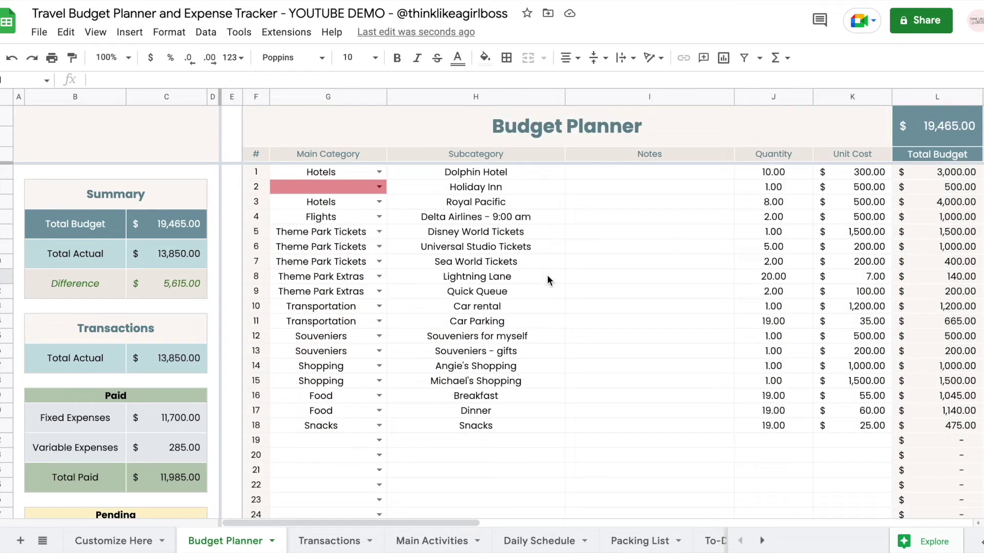
click(355, 191)
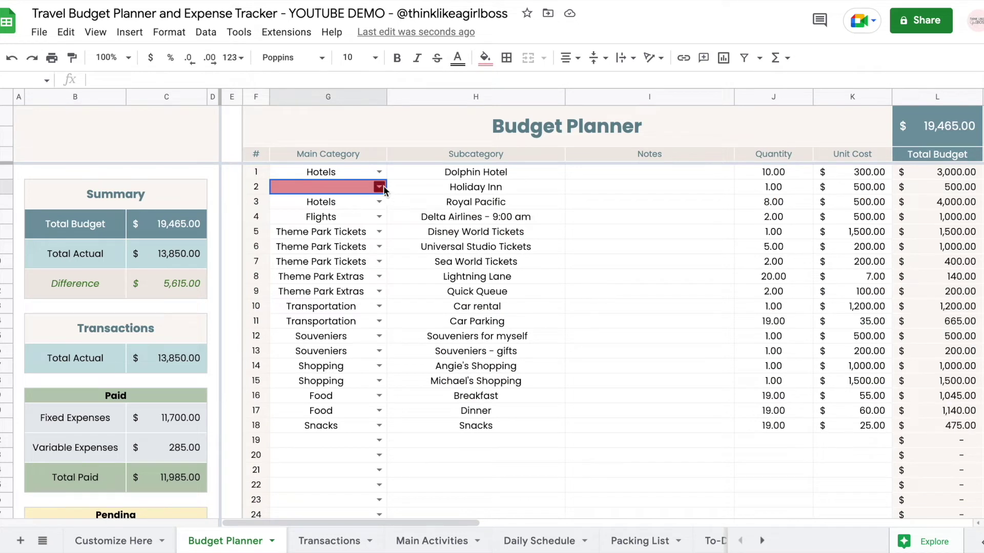
click(380, 187)
click(288, 207)
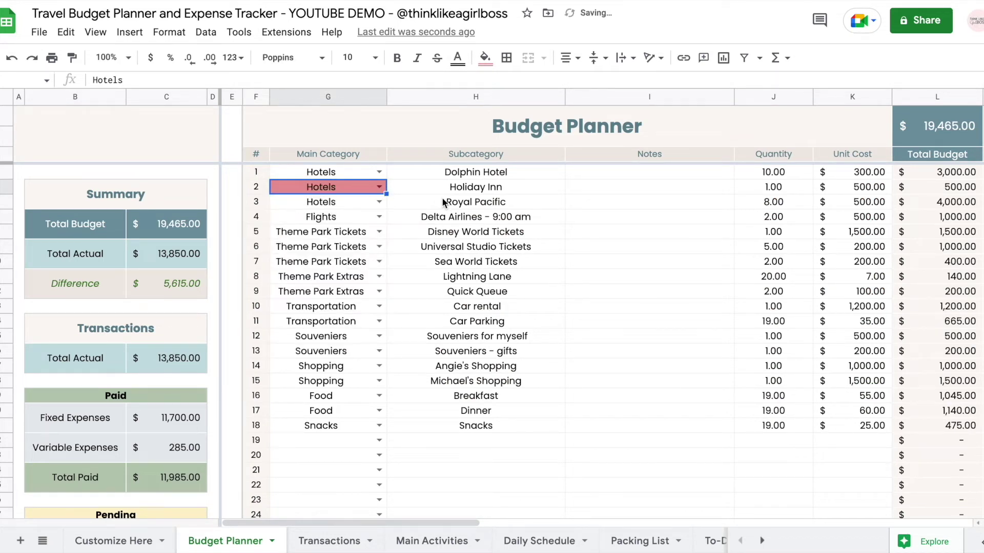
Delete the Holiday Inn subcategory to trigger the error banner, then undo the deletion
key(Tab)
key(Delete)
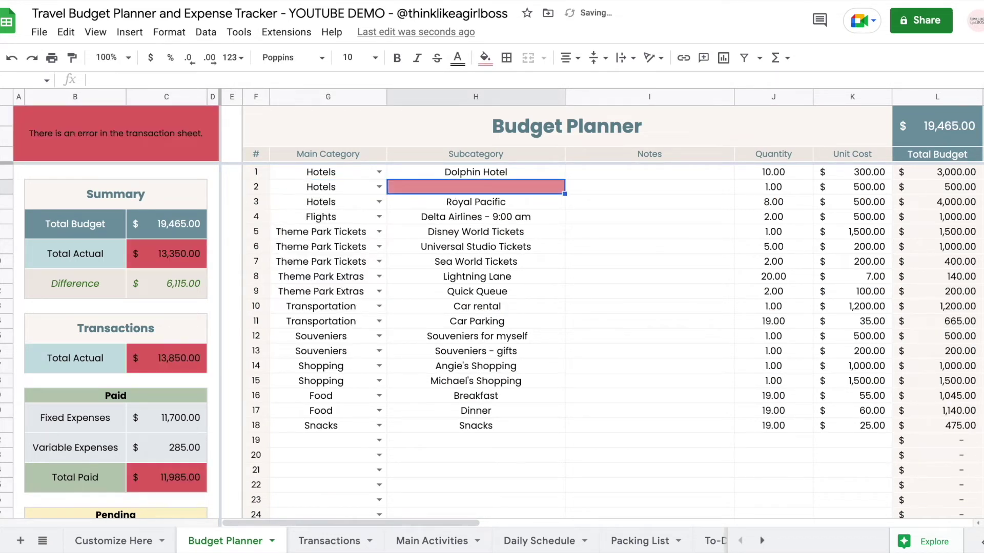
key(ctrl+z)
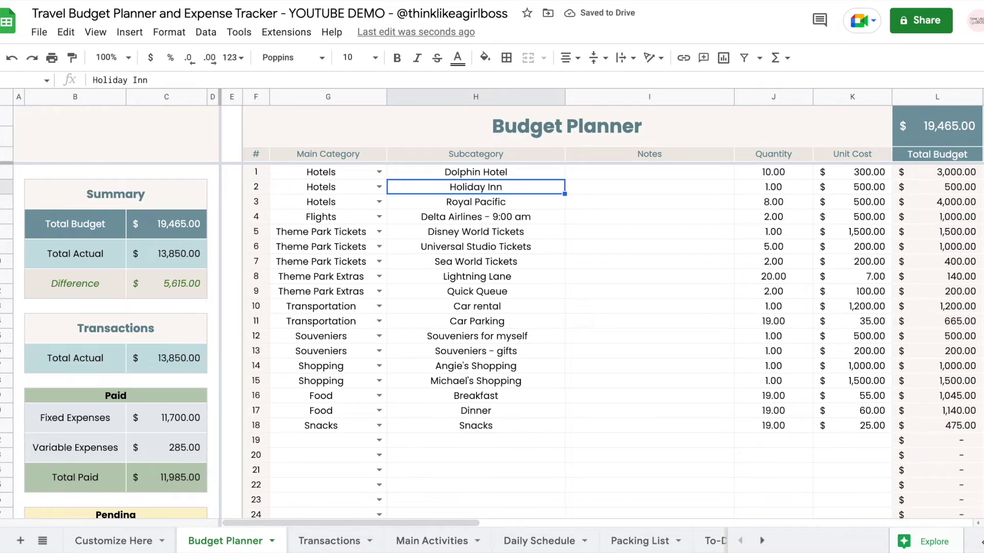
click(327, 541)
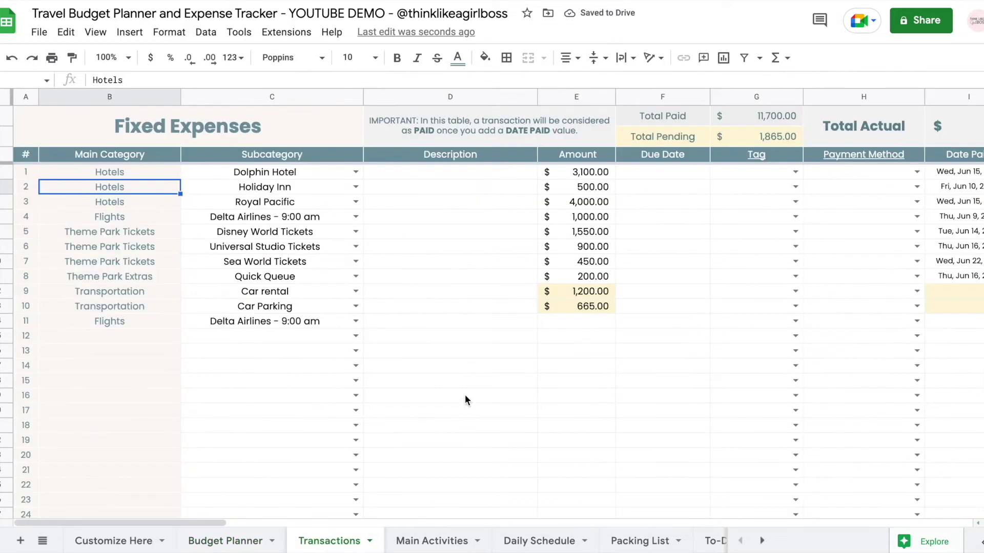
Pick Holiday Inn as row 12's subcategory and review the Delta Airlines 1,000.00 amount
click(356, 336)
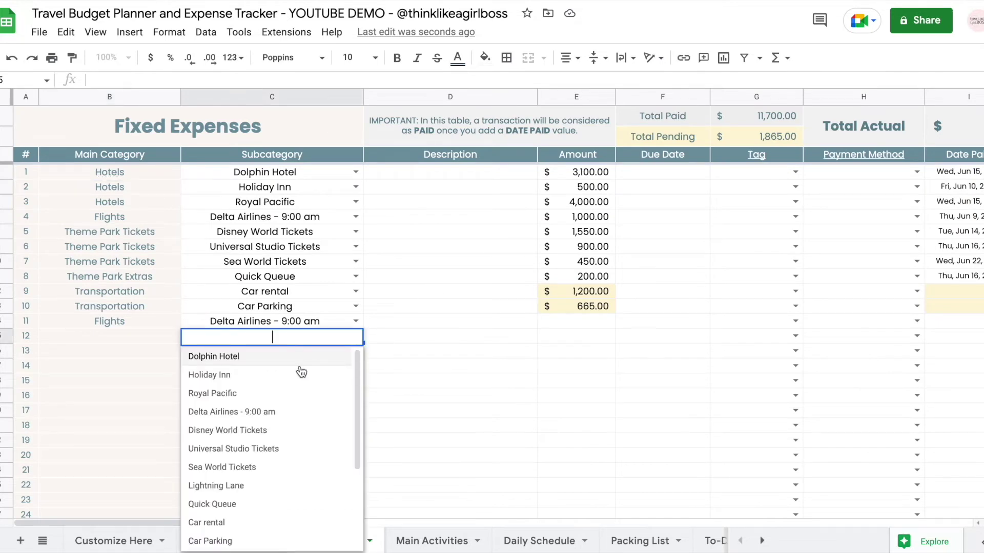
click(278, 380)
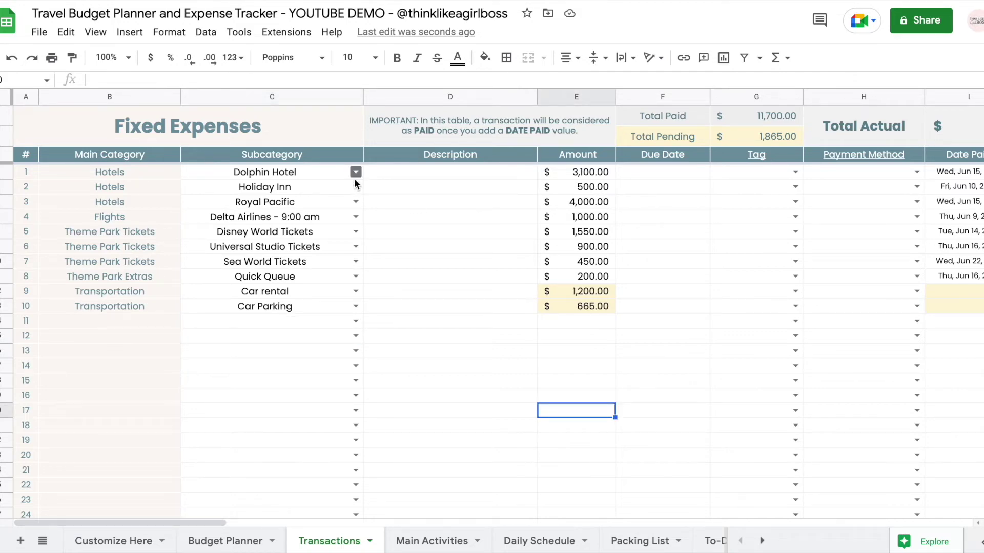
click(580, 215)
scroll(579, 212, right, 10)
scroll(579, 211, left, 7)
scroll(586, 212, left, 3)
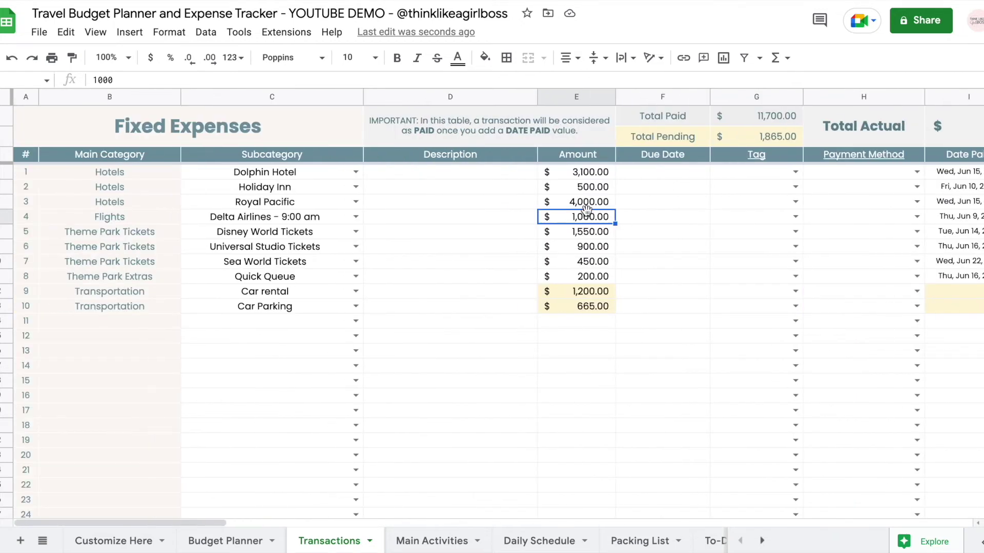
Review the Fixed Expenses title, Disney World Tickets paid date and 20.00 'Souveniers for myself' entry
click(283, 133)
scroll(715, 272, right, 5)
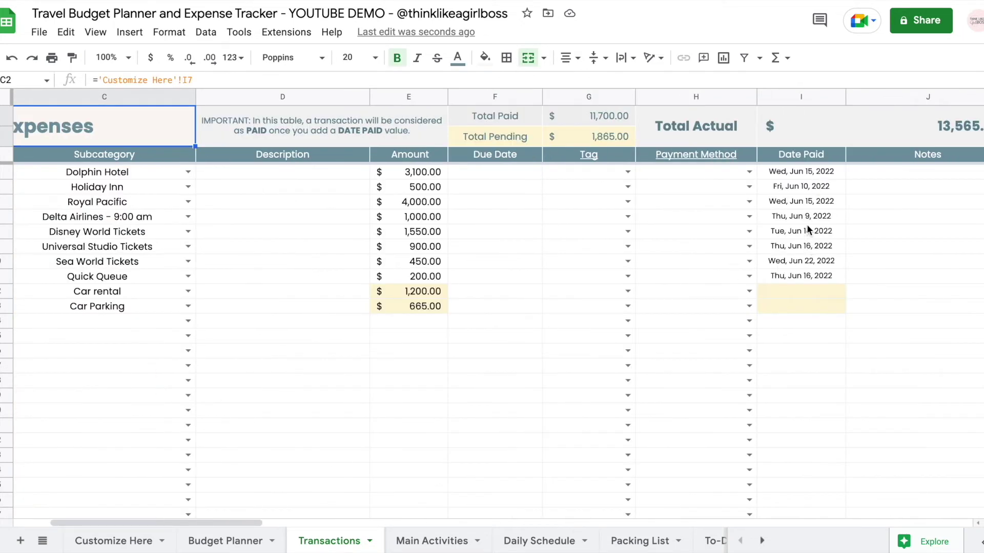
click(806, 230)
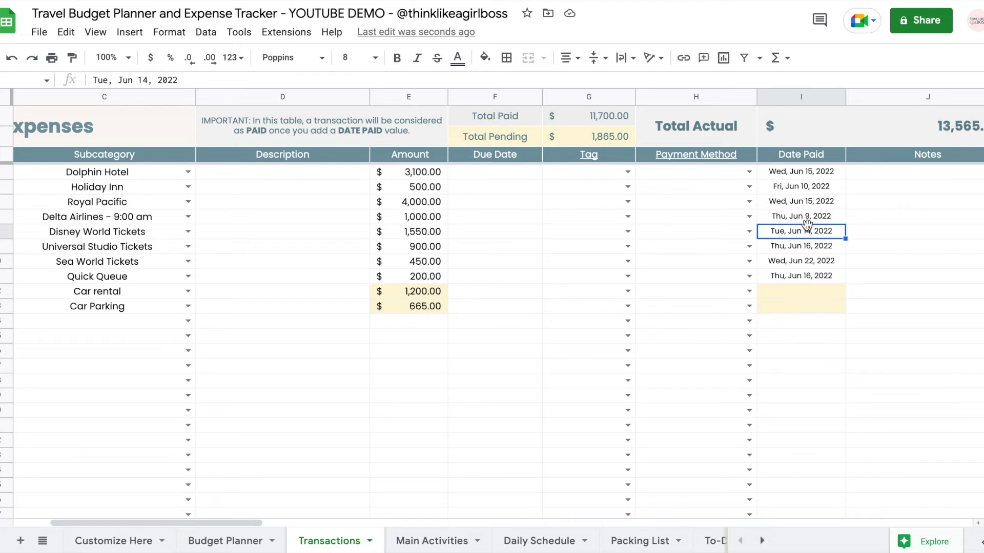
scroll(806, 226, right, 8)
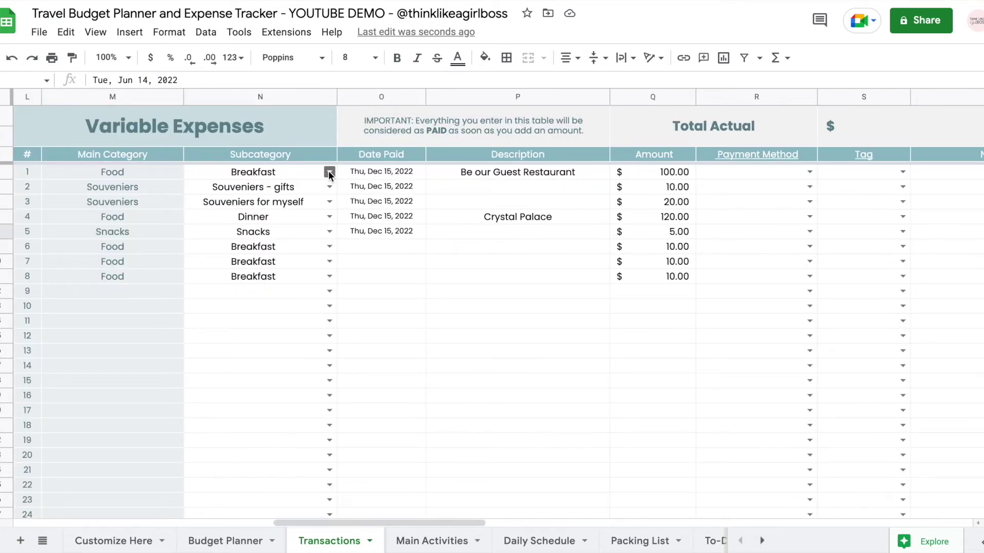
click(282, 205)
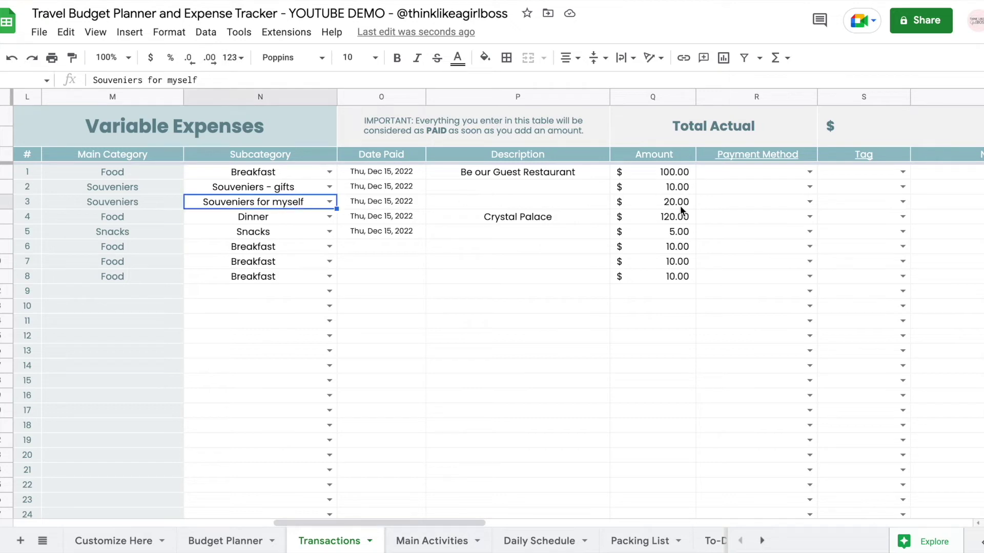
click(681, 205)
scroll(680, 205, right, 3)
scroll(680, 205, left, 5)
scroll(680, 205, left, 5)
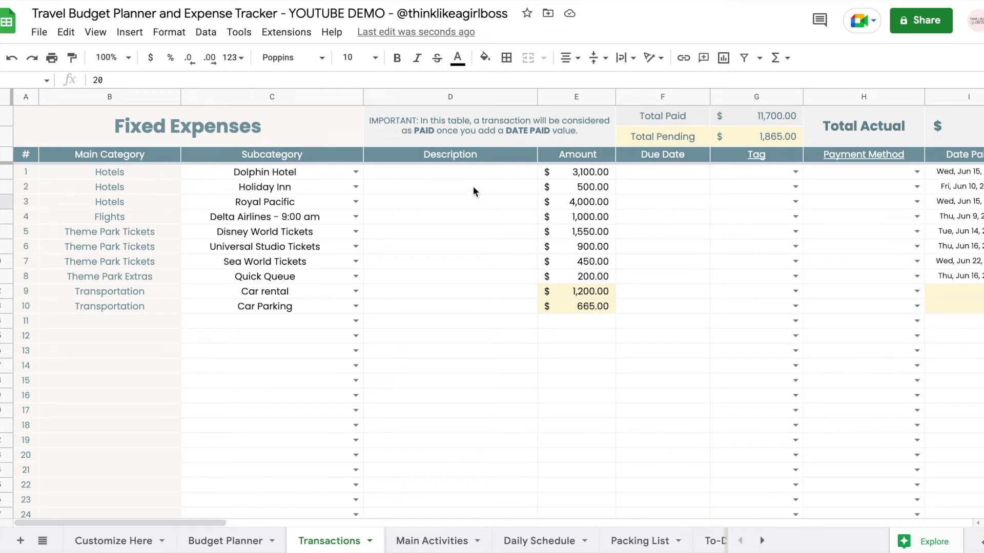
Change the Dolphin Hotel amount from 3,100.00 to 2,000
drag(470, 177, 465, 336)
scroll(499, 201, right, 3)
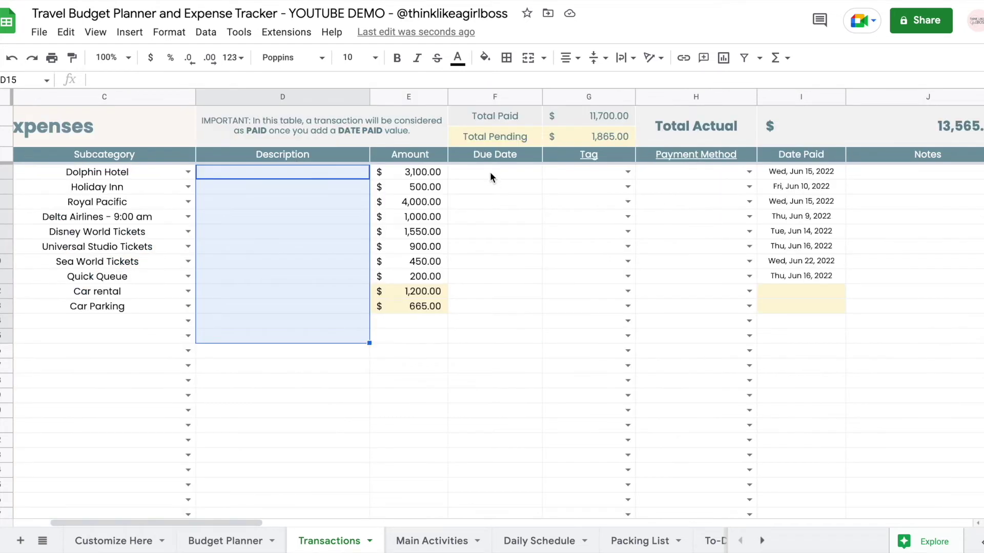
double_click(490, 173)
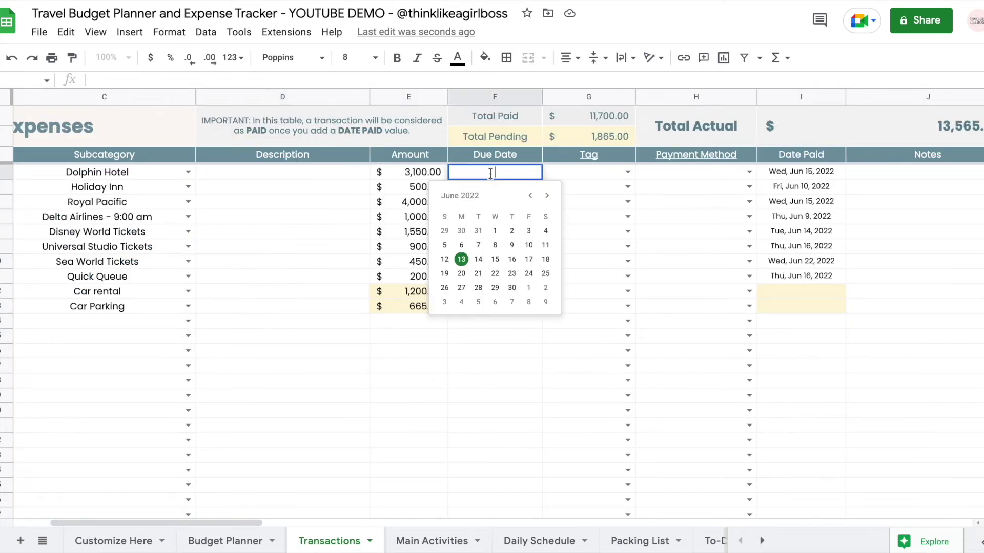
click(575, 221)
scroll(573, 219, left, 5)
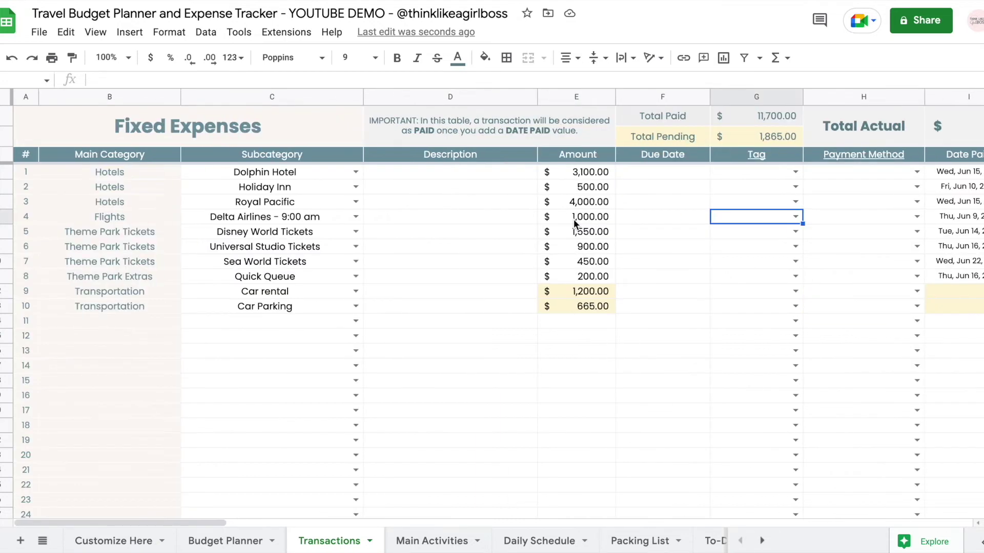
click(577, 172)
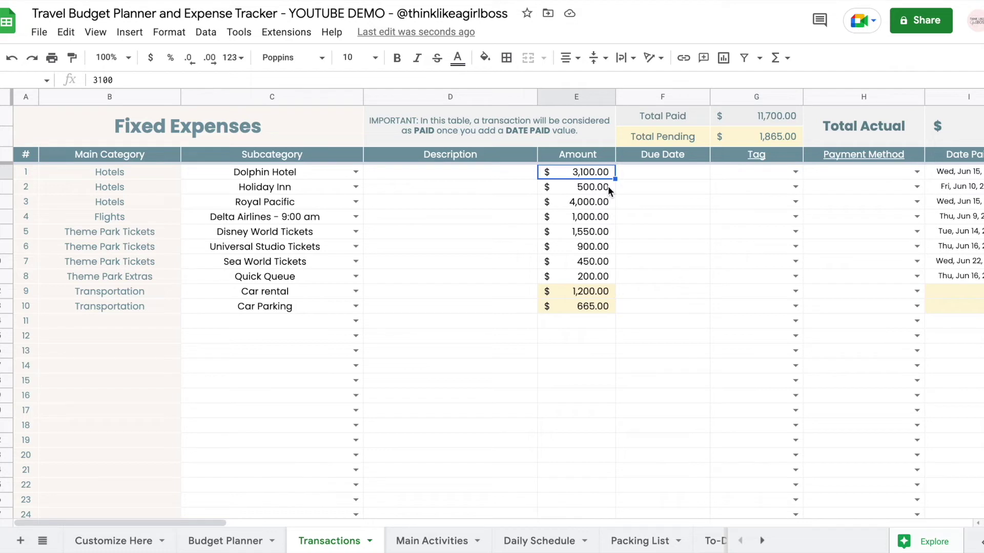
text(2000)
key(Return)
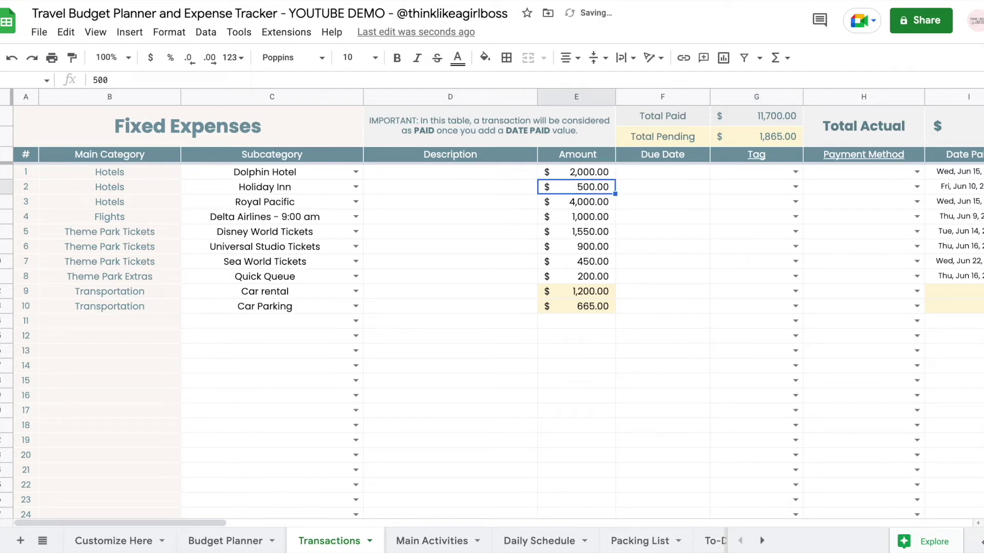
Add a 1,100 Dolphin Hotel expense in row 11
click(574, 322)
text(1100)
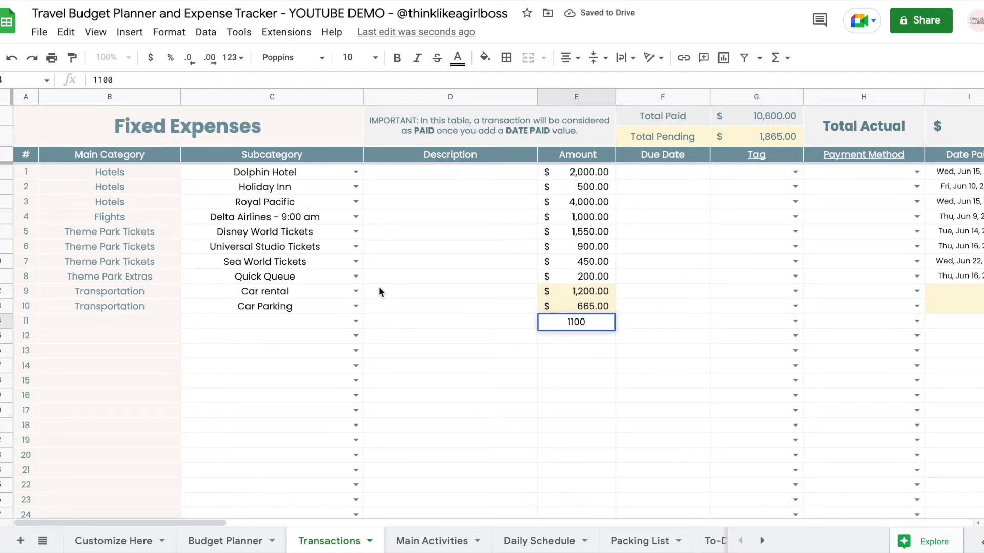
click(356, 321)
click(257, 343)
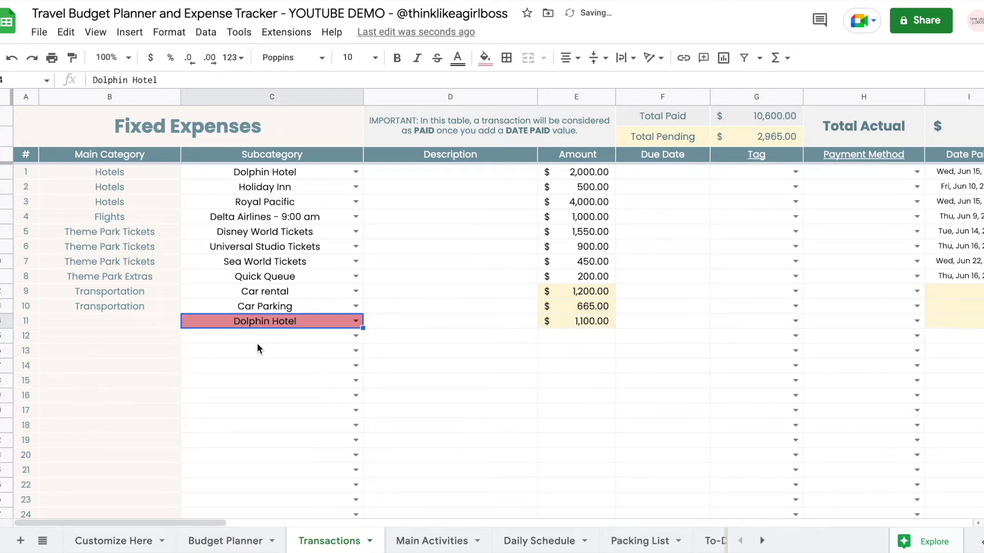
Set row 11's due date to Sep 14, 2022 and the original Dolphin Hotel's to Dec 5, 2022
double_click(660, 323)
click(713, 345)
click(713, 346)
click(662, 408)
double_click(658, 171)
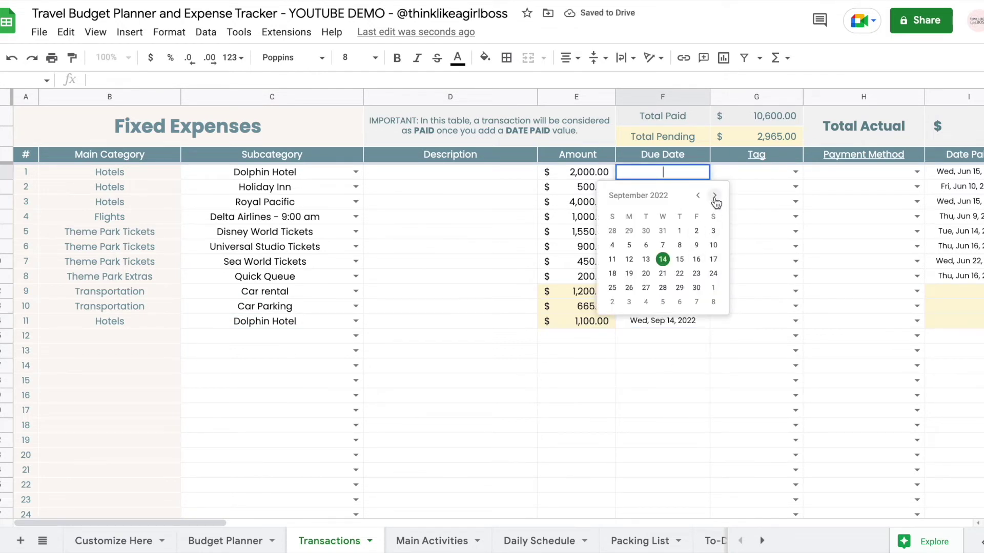
click(714, 196)
click(715, 195)
click(715, 196)
click(629, 245)
scroll(641, 215, right, 3)
click(666, 193)
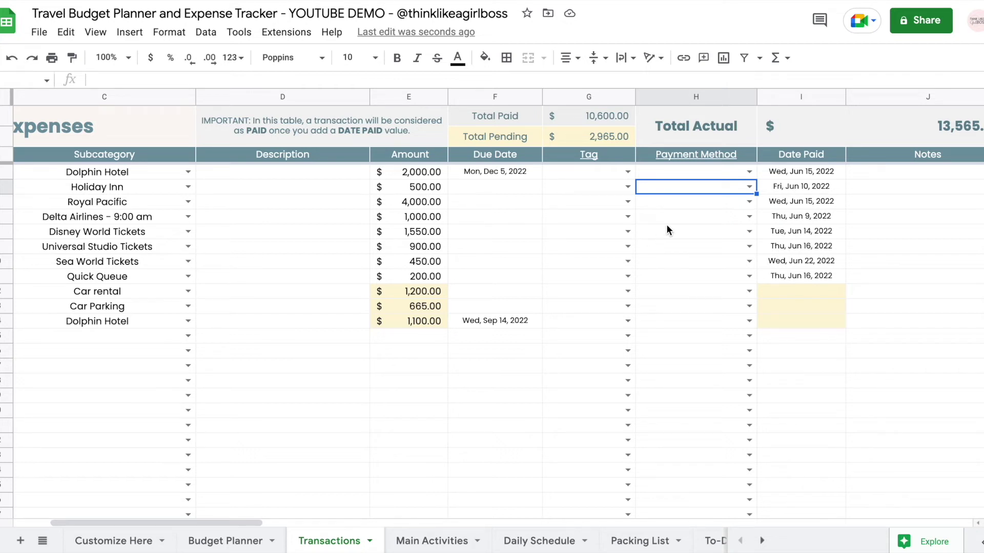
Tag the Dolphin Hotel transaction Call to Confirm and the Holiday Inn transaction Aprox
click(628, 171)
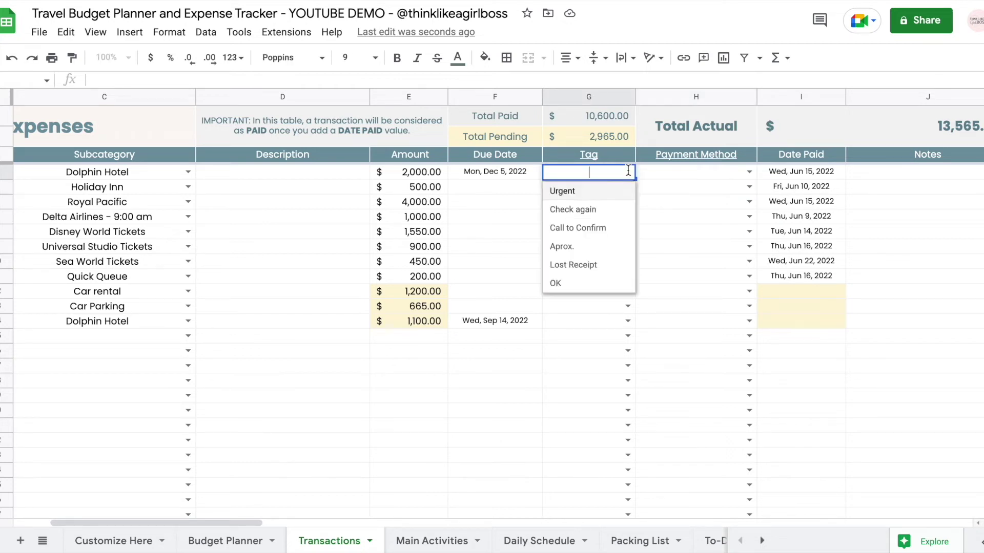
click(590, 228)
click(628, 187)
click(602, 261)
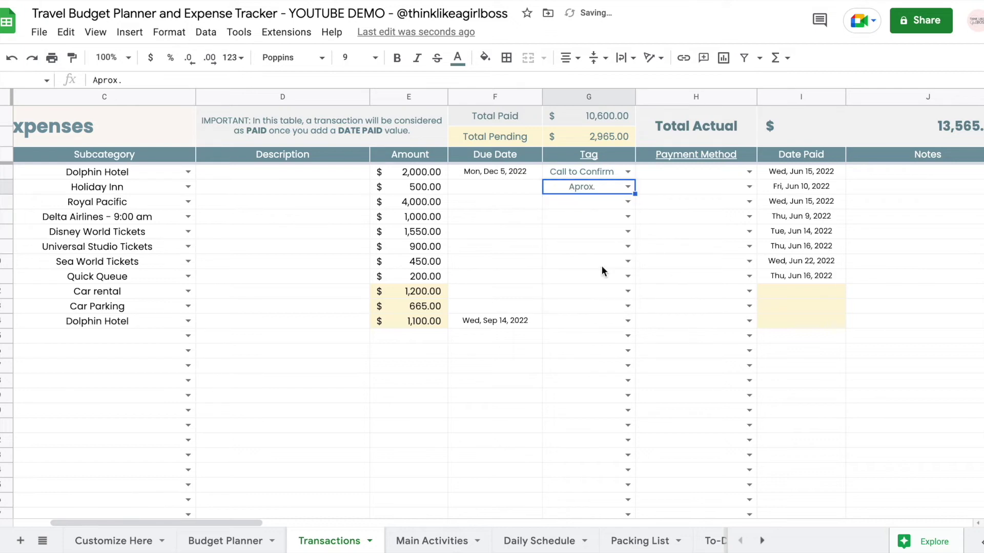
click(628, 202)
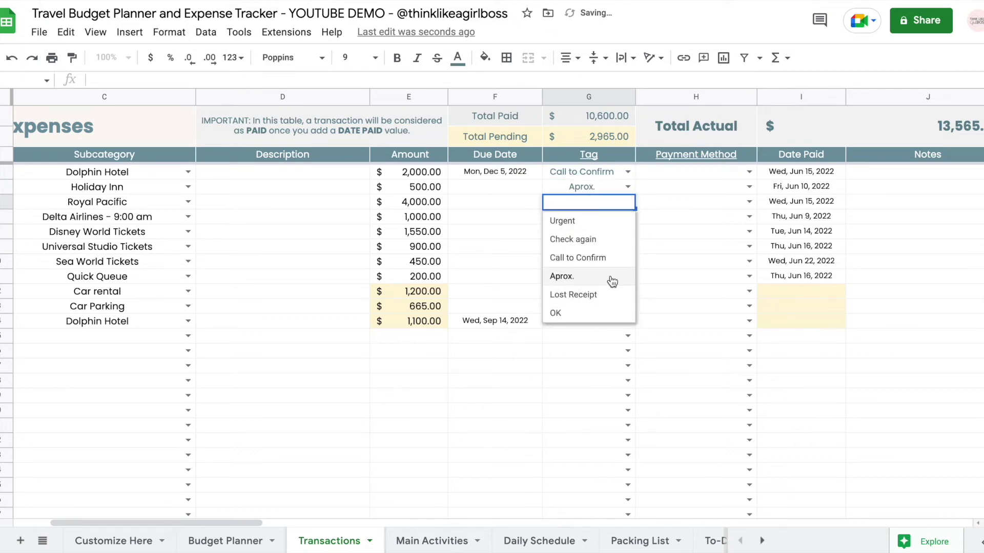
Review the tag labels list on the Customize Here sheet, then return to Transactions
click(123, 541)
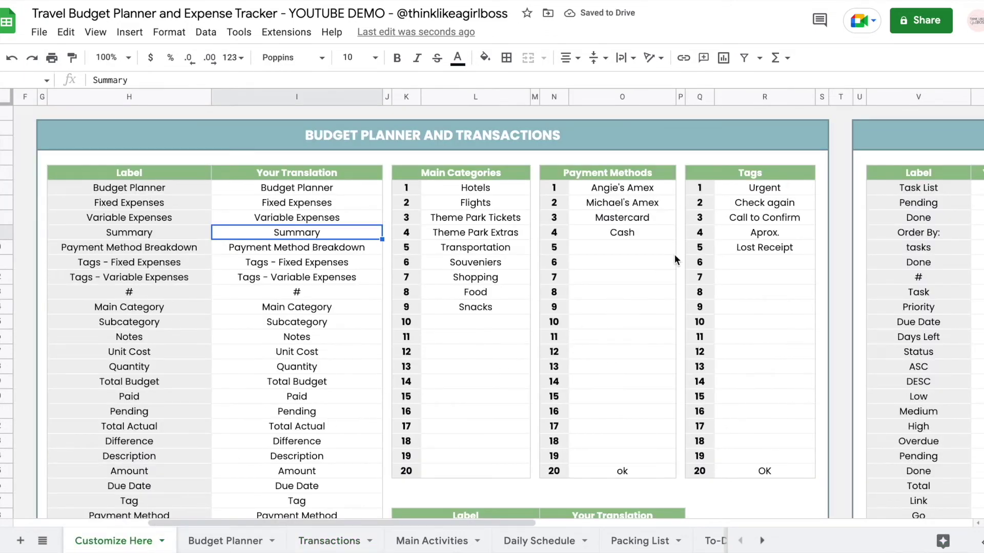
drag(739, 193, 748, 472)
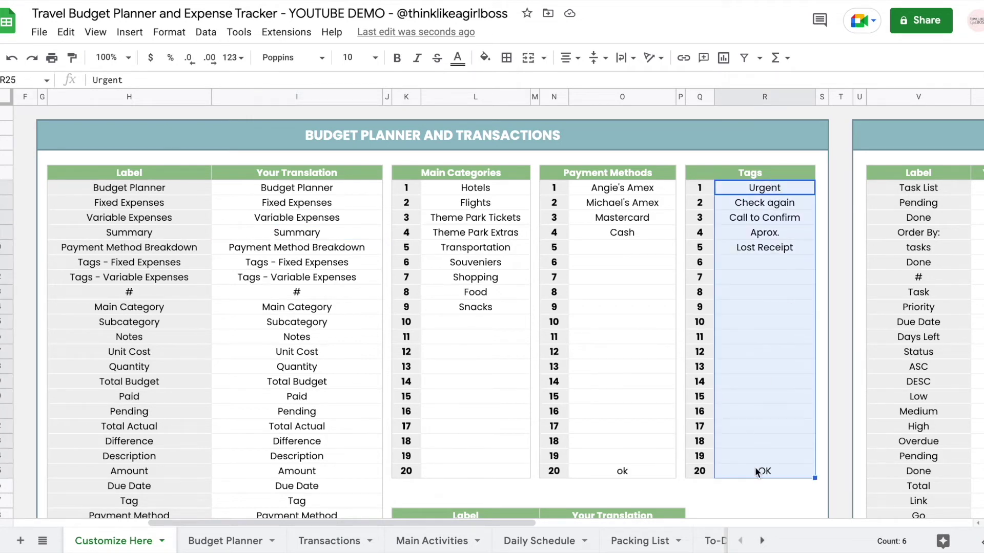
click(328, 541)
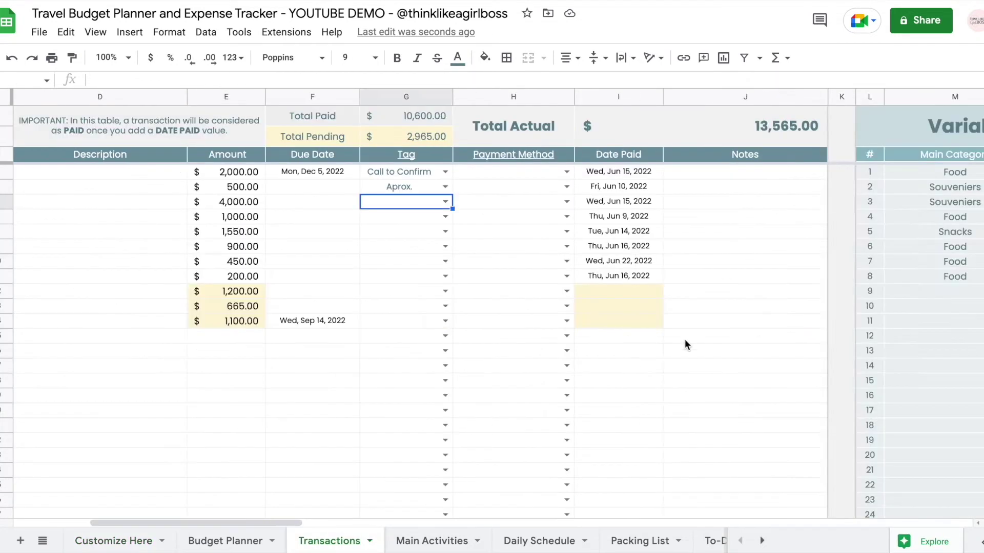
scroll(685, 340, right, 3)
scroll(685, 340, down, 1)
scroll(384, 205, left, 3)
scroll(380, 208, up, 1)
Tag Royal Pacific Lost Receipt, Delta Airlines Aprox. and Disney World Tickets OK
click(445, 202)
click(391, 295)
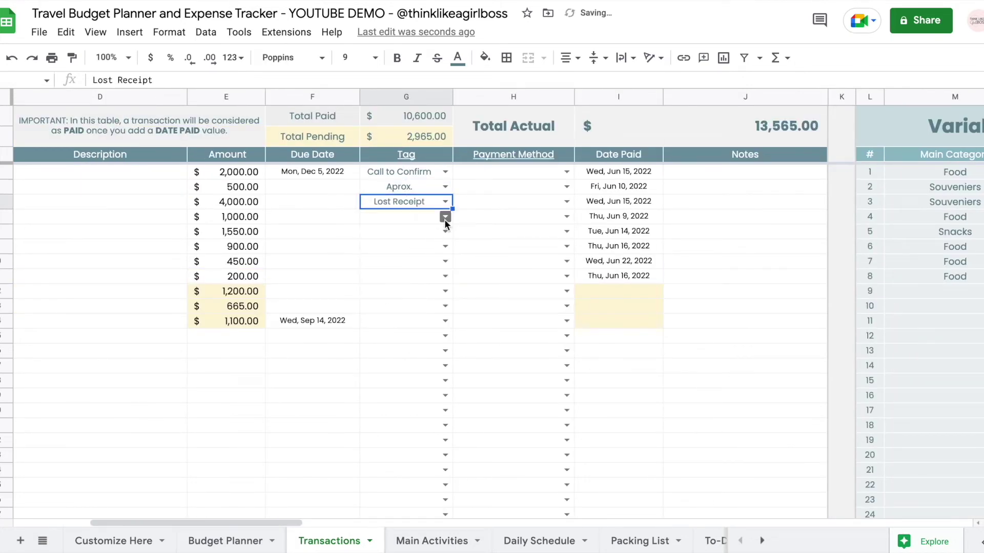
click(445, 217)
click(394, 291)
click(445, 231)
click(445, 246)
Tag the remaining fixed expenses with Check again, Call to Confirm and Aprox
click(445, 276)
click(445, 291)
click(445, 306)
click(445, 321)
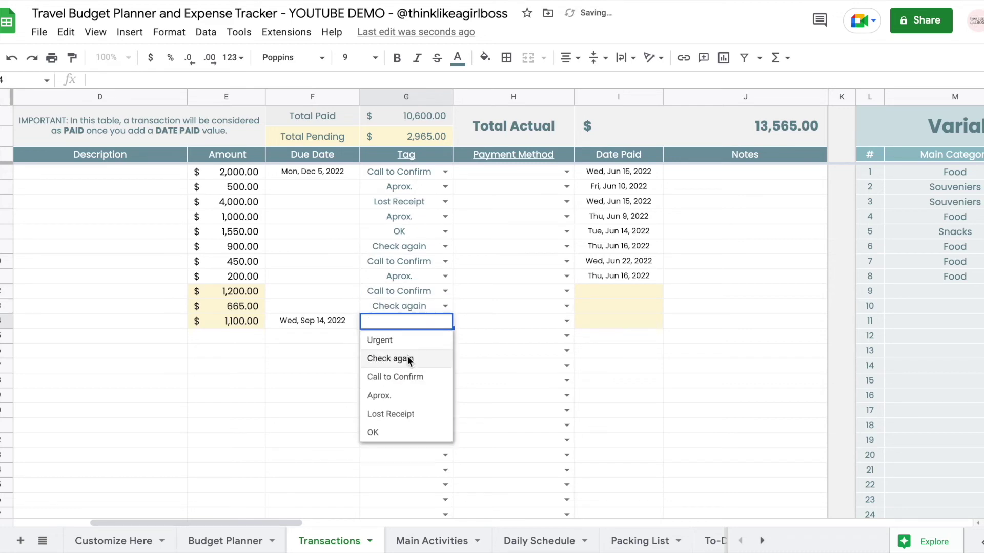
click(389, 358)
click(514, 350)
scroll(486, 281, right, 20)
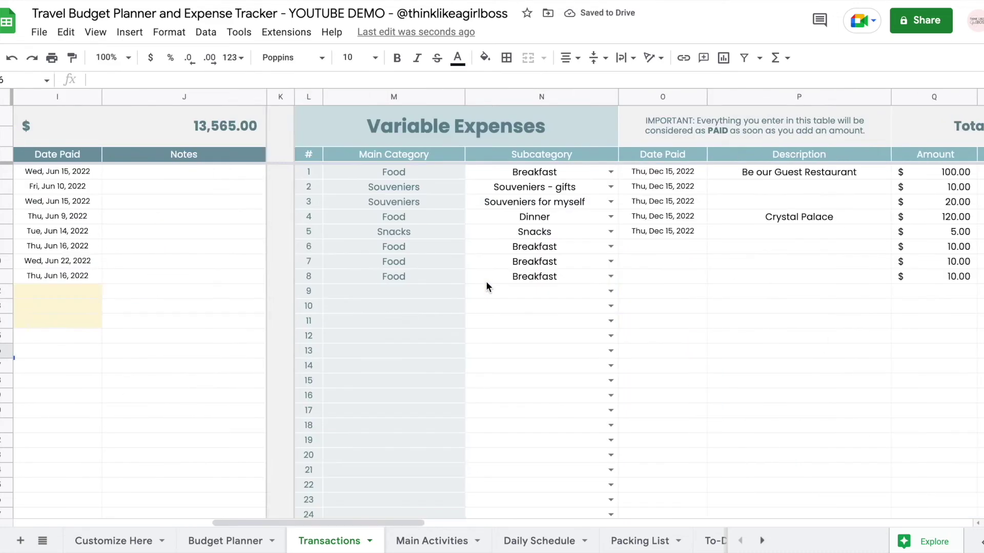
Inspect the Tags - Fixed Expenses and Tags - Variable Expenses titles and the empty variable table
scroll(486, 286, right, 10)
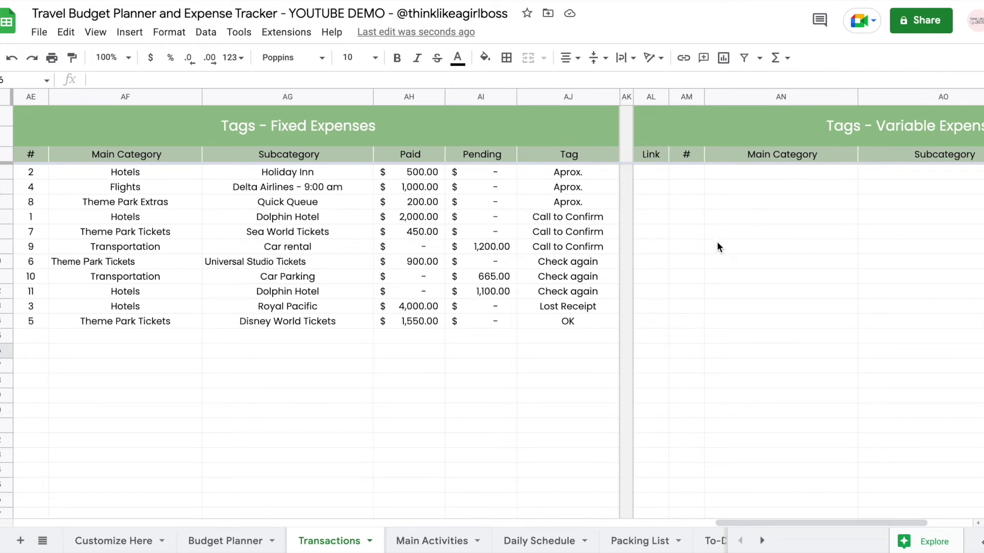
click(359, 123)
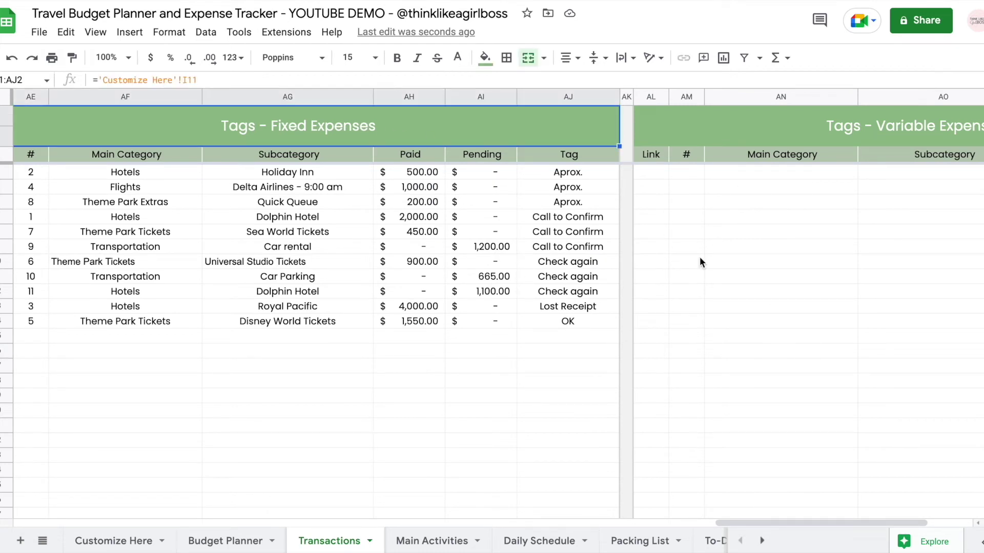
scroll(701, 256, right, 4)
click(769, 130)
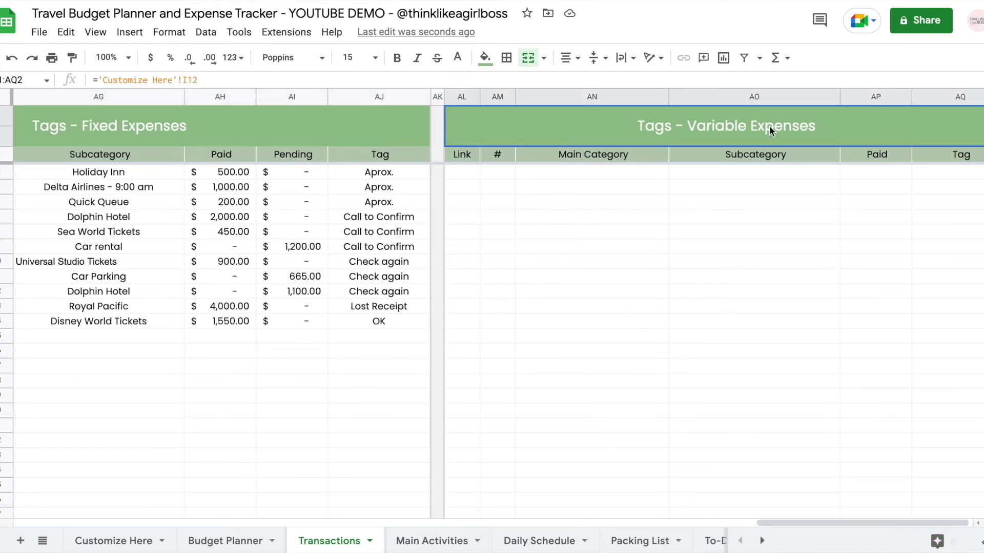
click(736, 178)
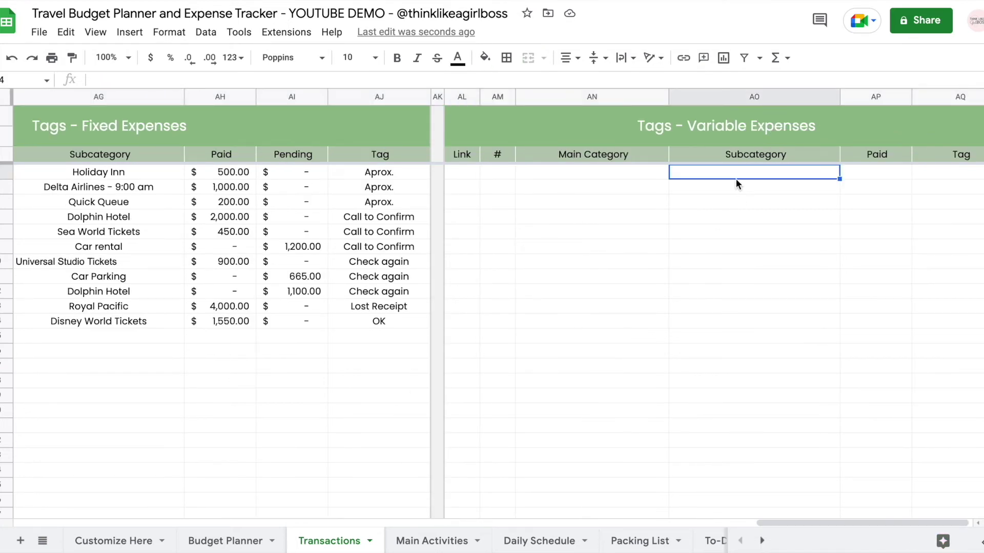
scroll(736, 179, left, 5)
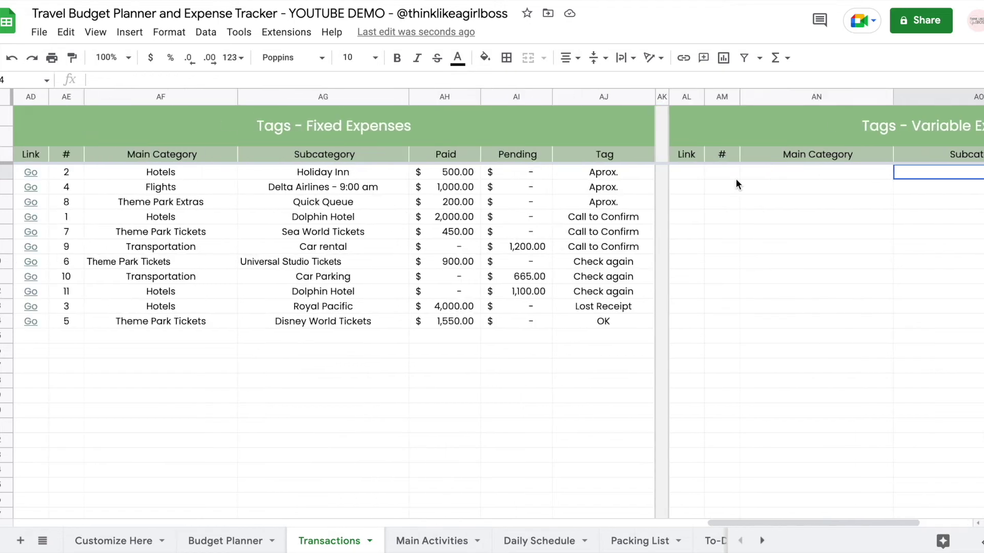
Select the summary's Tag column and highlight the three Call to Confirm transactions
click(625, 173)
drag(620, 215, 631, 318)
scroll(630, 318, left, 1)
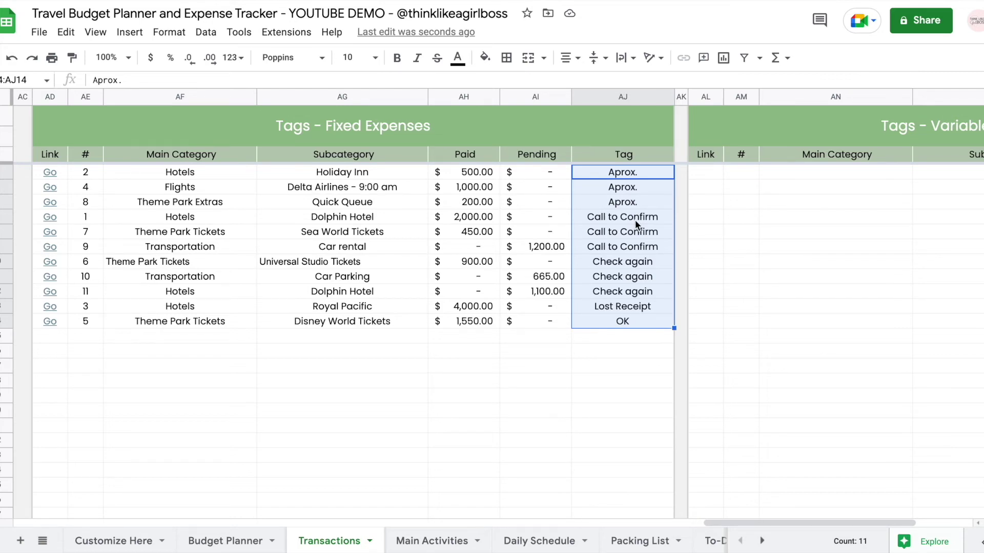
scroll(635, 220, left, 15)
scroll(540, 291, right, 5)
scroll(540, 291, right, 10)
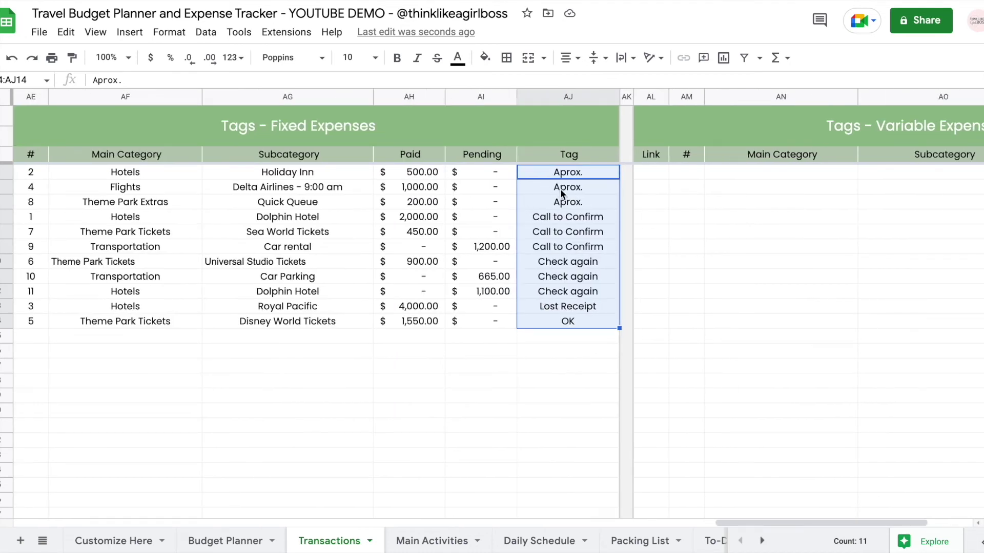
click(568, 216)
drag(568, 240, 145, 250)
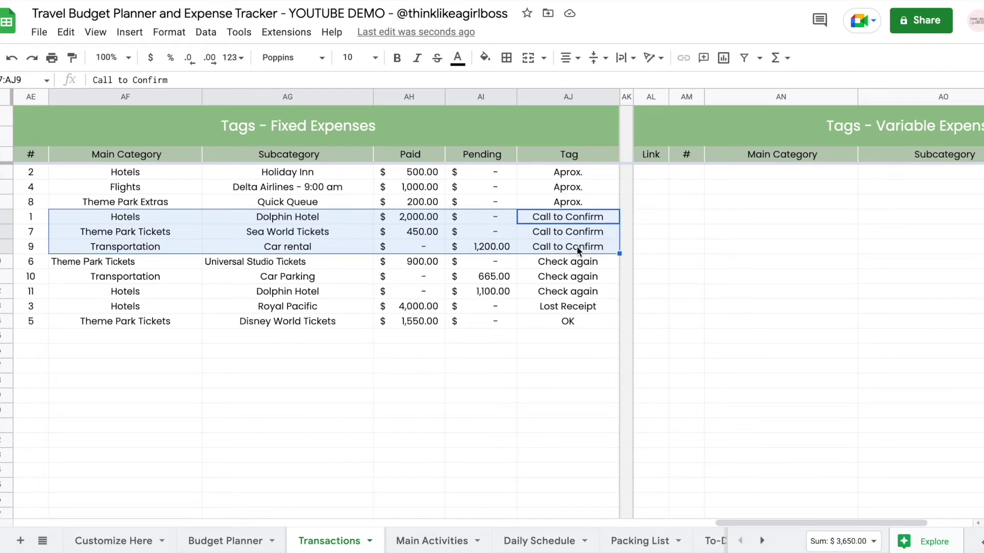
scroll(577, 250, left, 2)
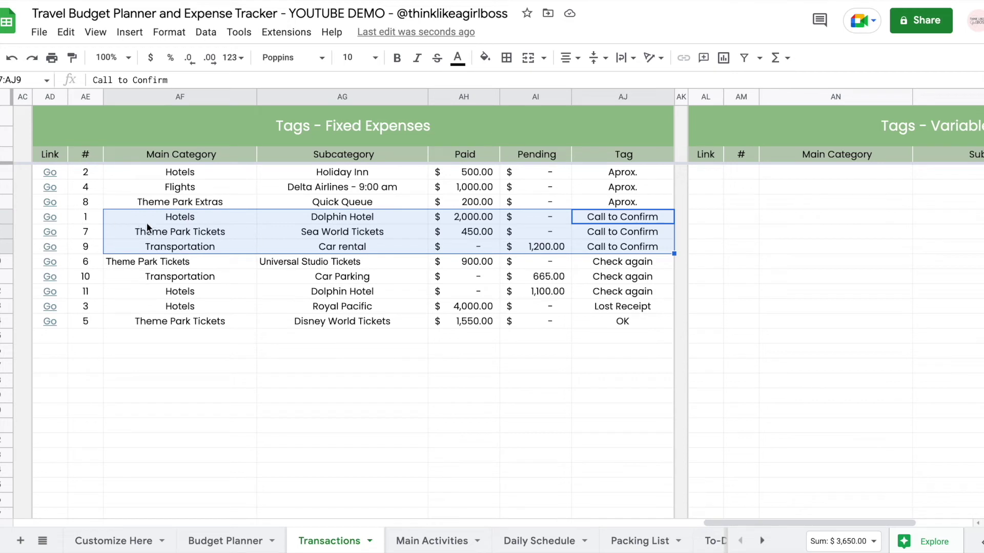
Follow the Sea World Tickets row link back to the Fixed Expenses table
click(125, 236)
click(50, 232)
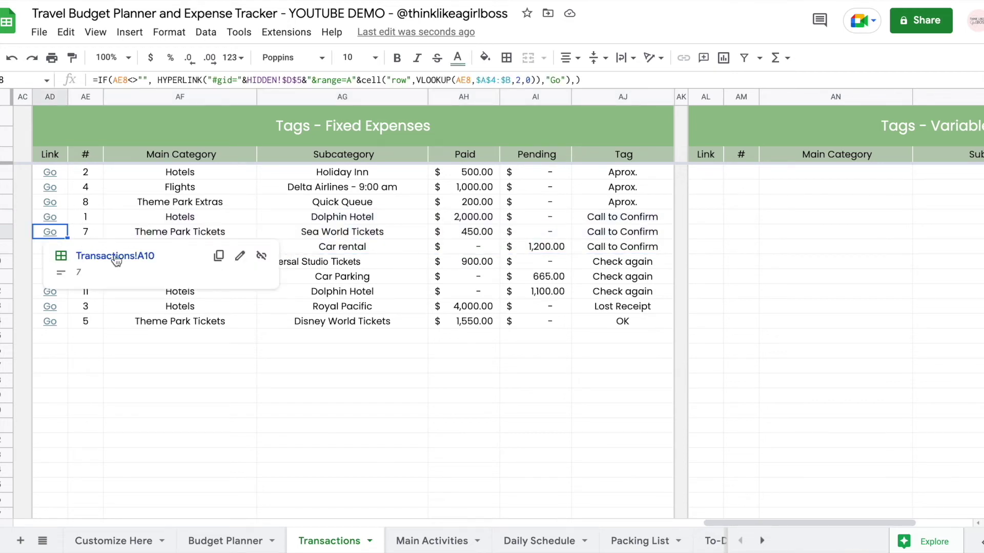
click(124, 260)
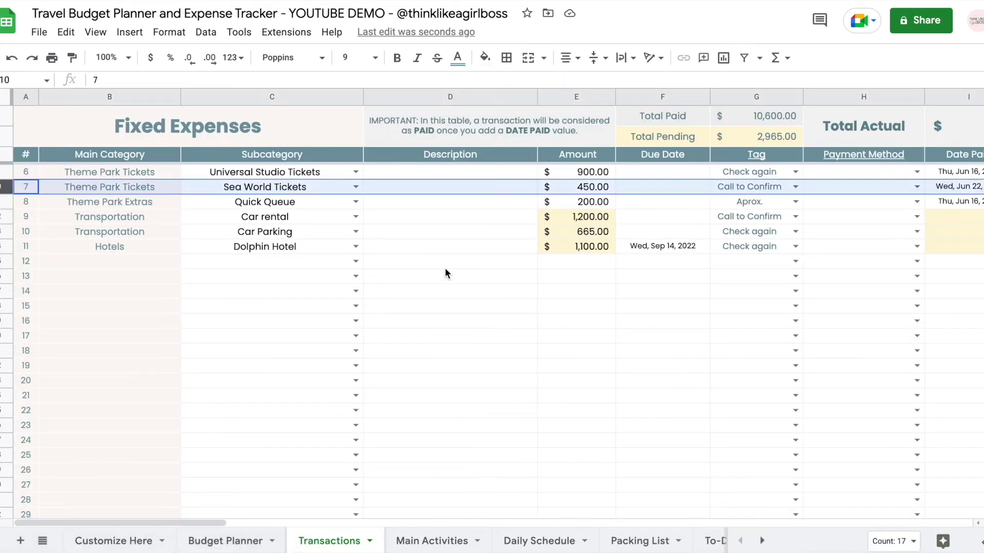
click(446, 267)
Tag the $120.00 Crystal Palace expense Aprox. and the $5.00 snacks expense Call to Confirm
scroll(445, 267, right, 10)
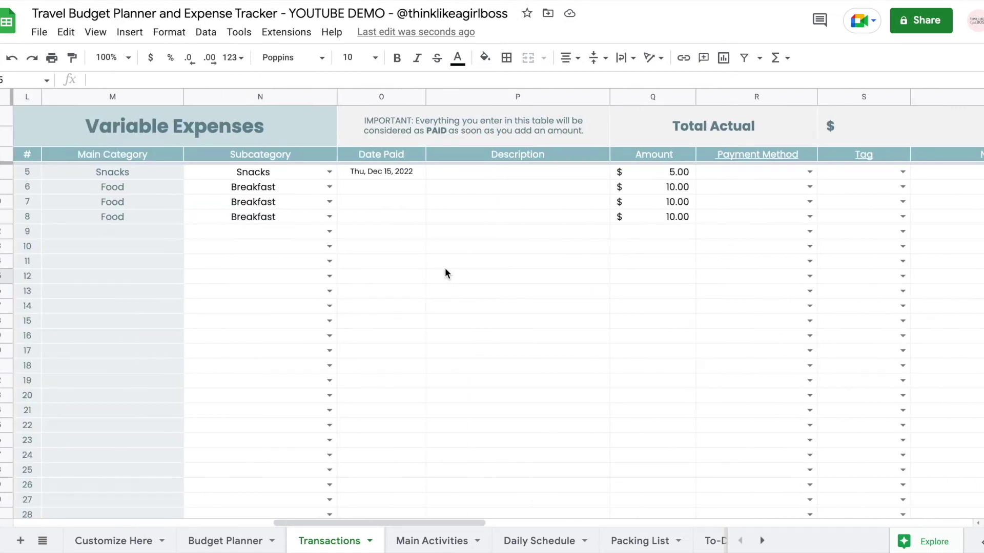
scroll(592, 202, right, 5)
click(578, 172)
click(539, 242)
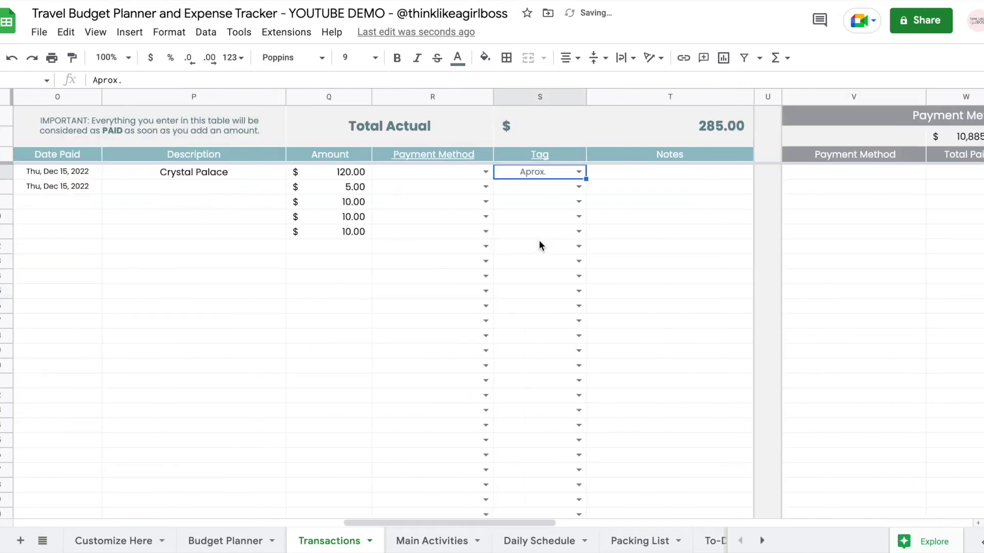
click(583, 188)
click(536, 240)
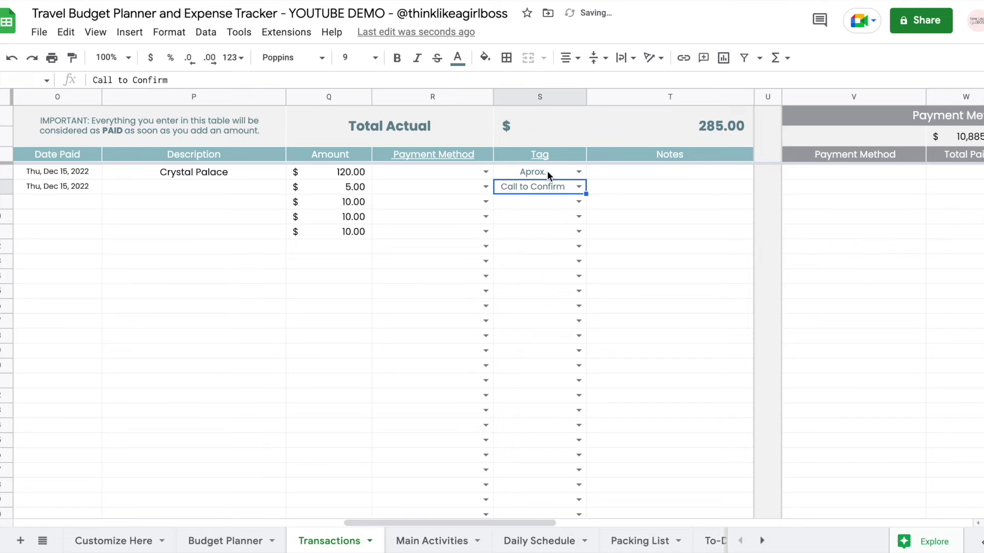
Inspect the Tags - Variable Expenses title and follow the Snacks link to Variable Expenses
scroll(546, 189, right, 15)
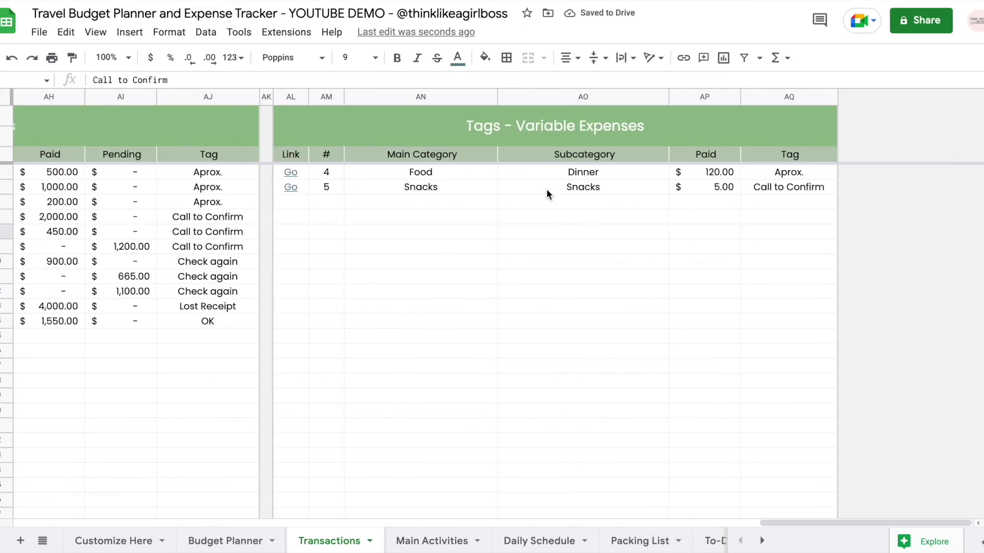
click(546, 122)
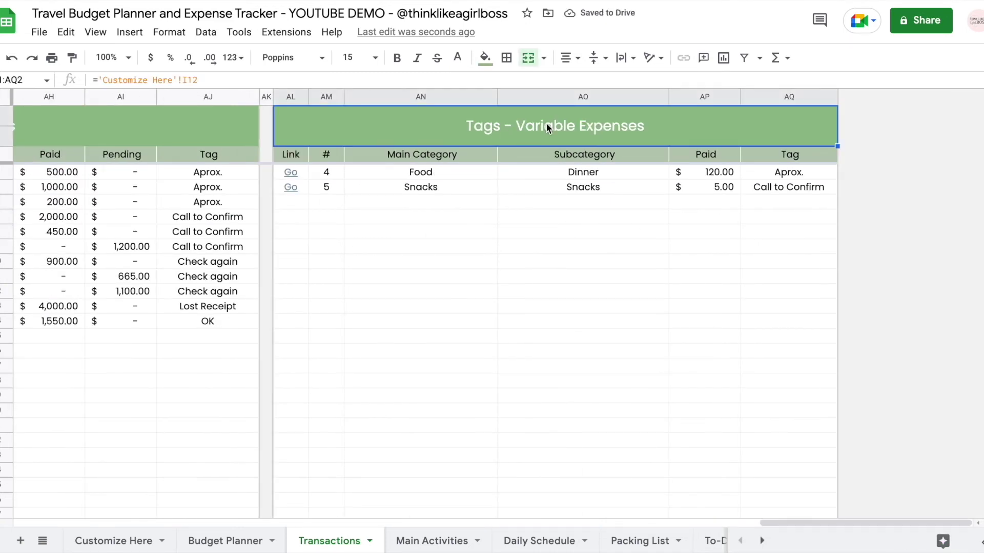
click(295, 187)
click(332, 212)
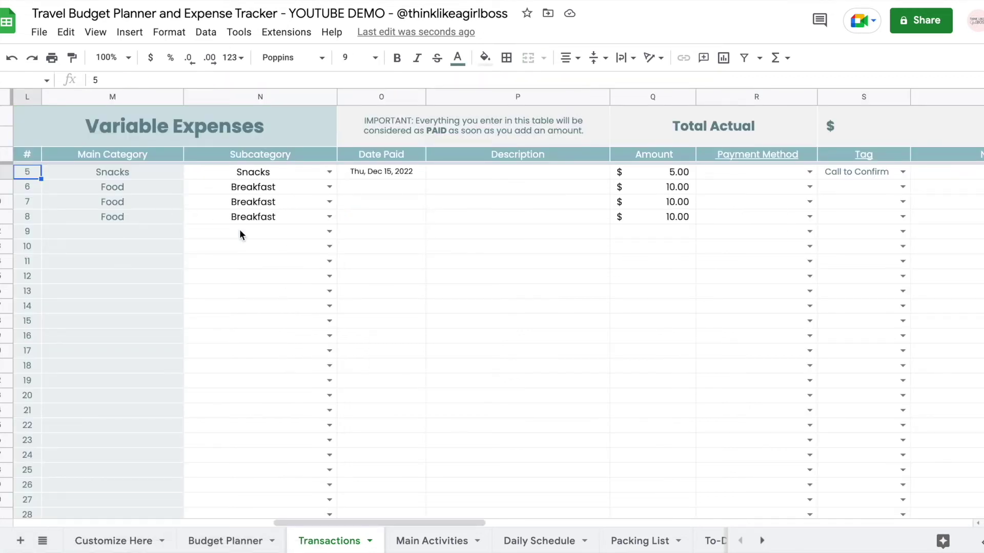
scroll(454, 257, up, 2)
scroll(297, 246, left, 10)
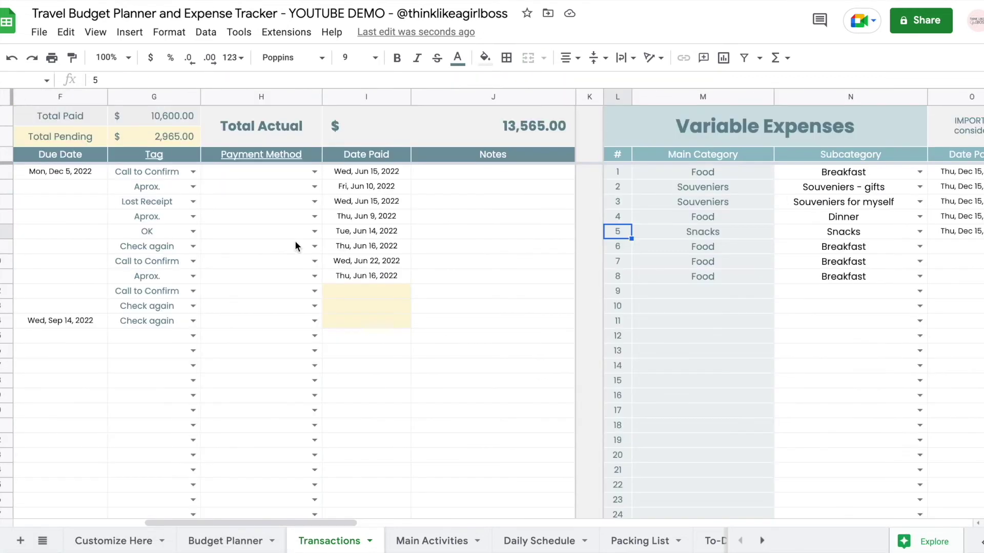
Use the Tag heading link to jump to the Tags - Fixed Expenses table
click(153, 156)
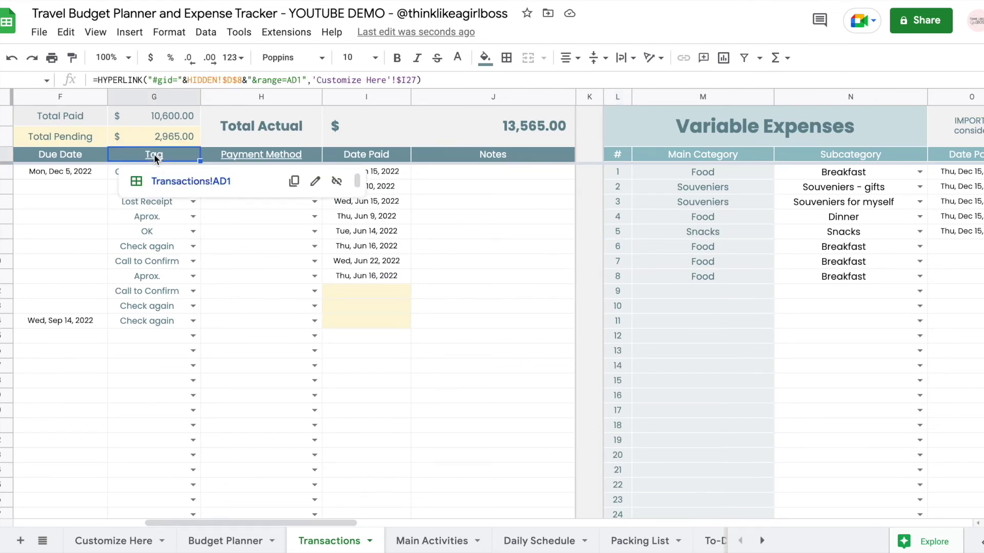
click(187, 182)
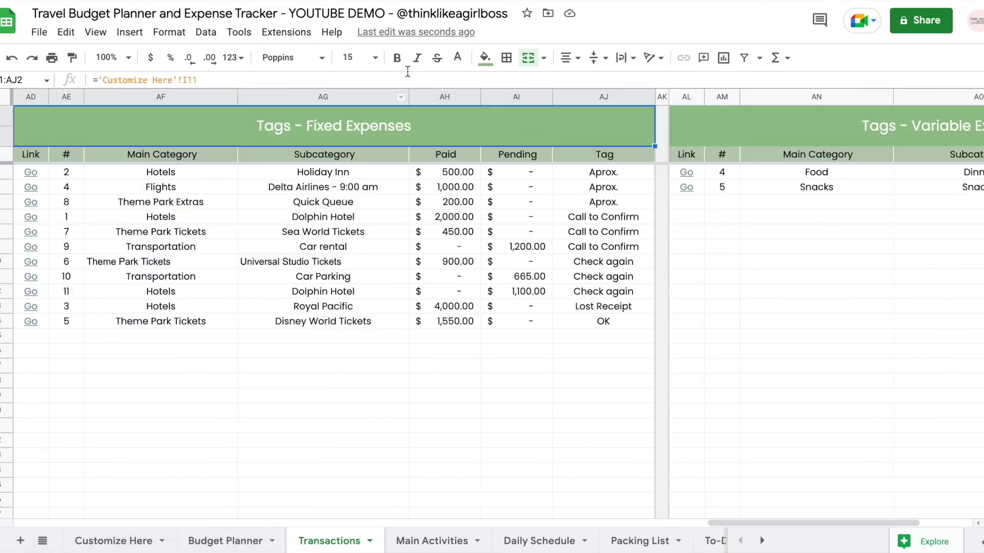
scroll(277, 220, left, 8)
scroll(277, 227, left, 4)
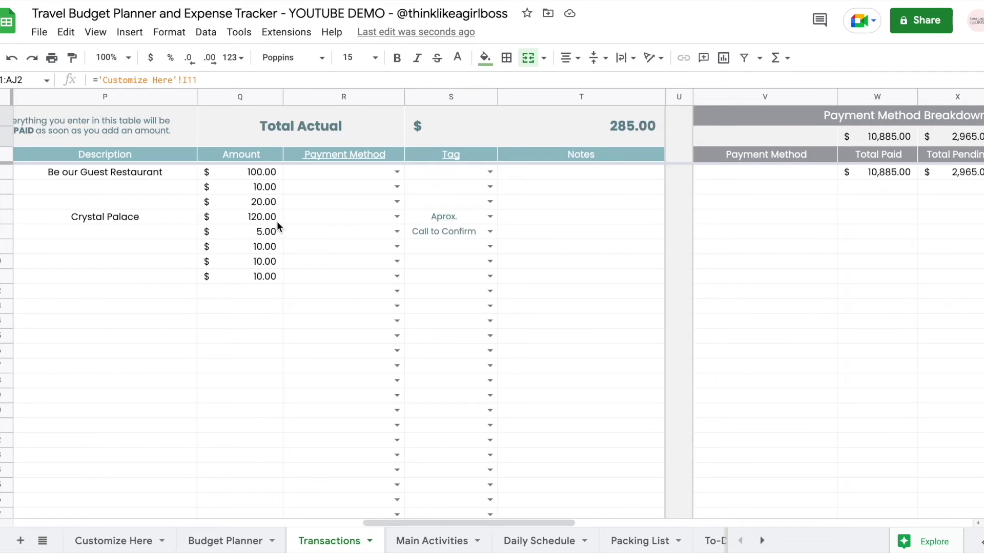
Set the 100.00 expense to Michael's Amex and the 10.00 expense to Cash
click(485, 172)
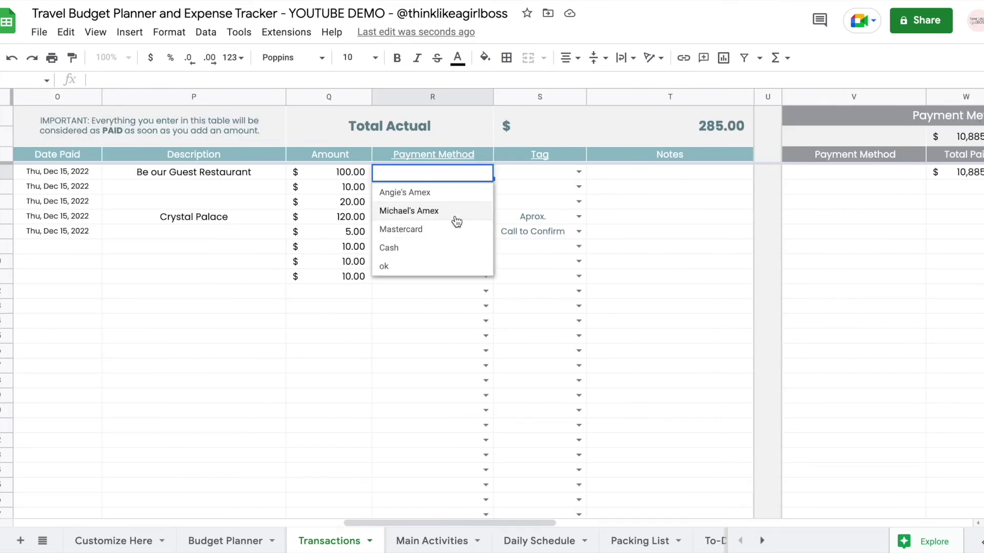
click(454, 211)
click(486, 186)
click(409, 263)
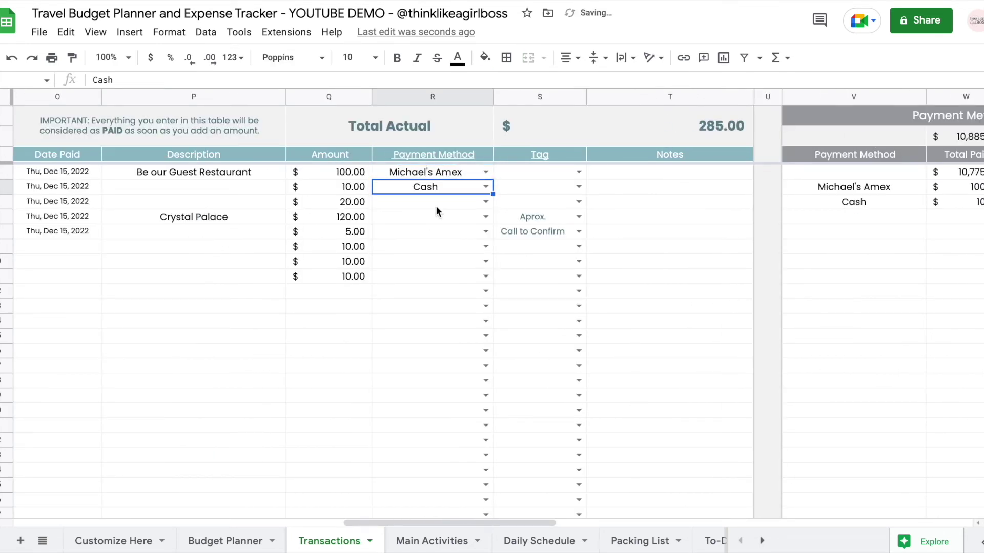
Check the Payment Methods options on the Customize Here sheet
click(481, 204)
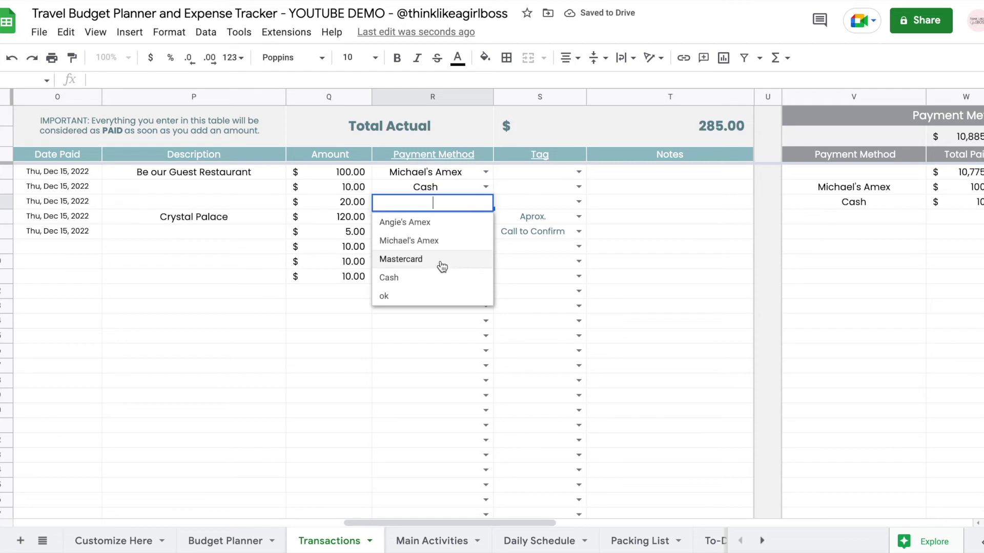
click(92, 541)
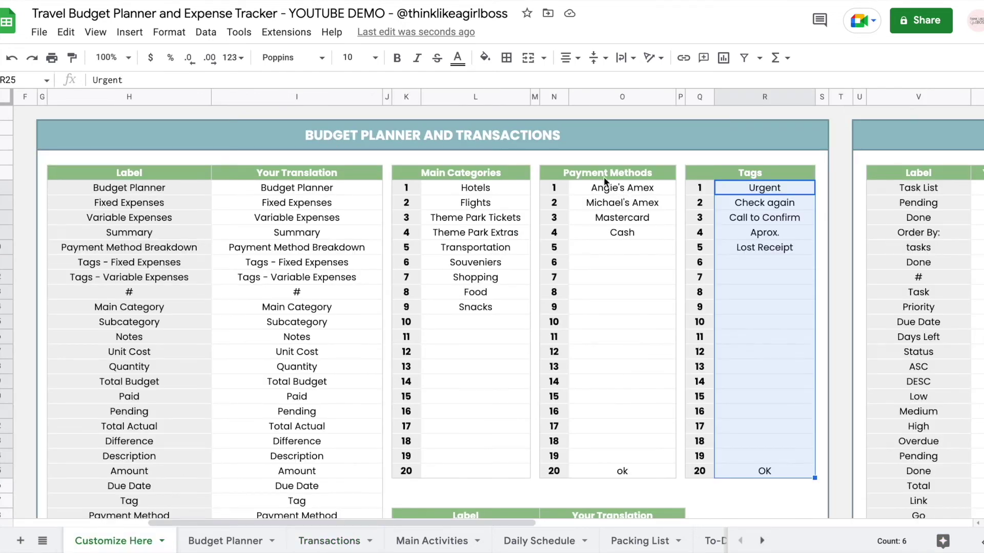
drag(605, 182, 598, 473)
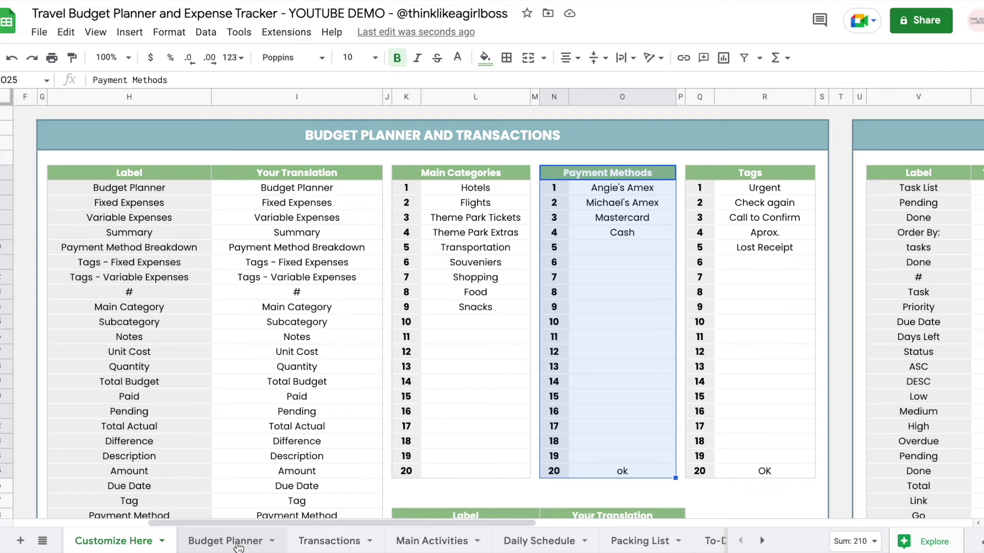
click(329, 541)
Set the 20.00 and 120.00 expenses to Michael's Amex and the 5.00 expense to Cash
click(485, 201)
click(450, 244)
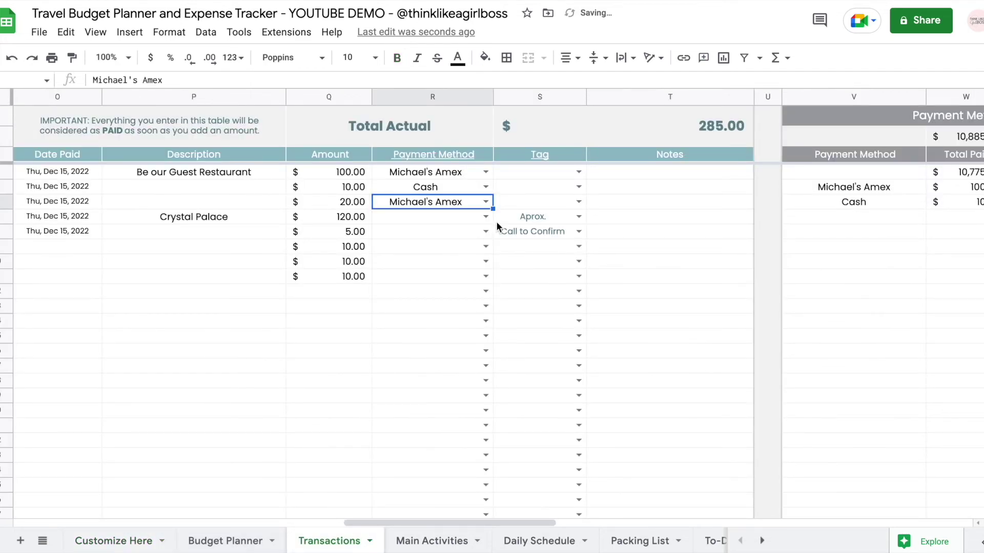
click(486, 217)
click(442, 256)
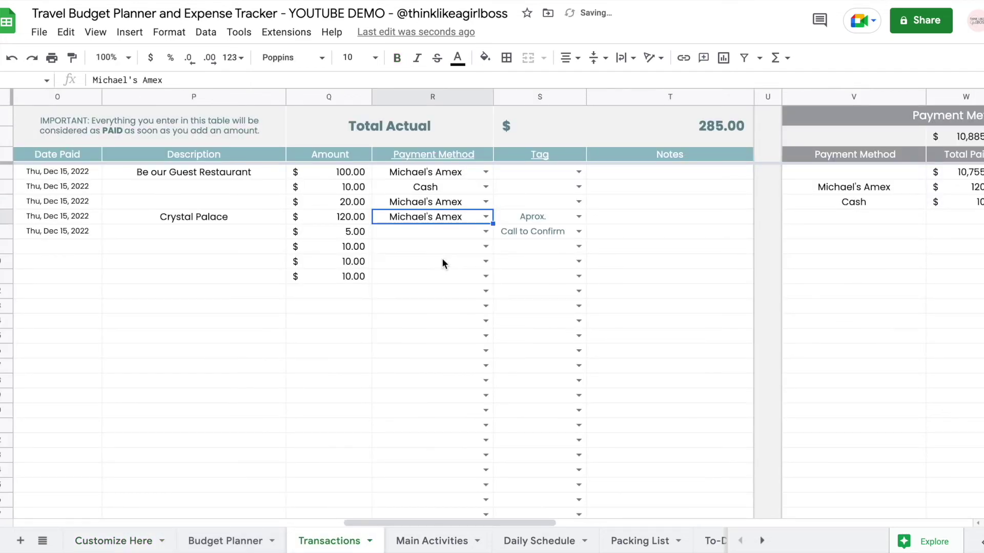
click(484, 232)
click(443, 305)
Assign the remaining 10.00 expenses Mastercard, Michael's Amex and Angie's Amex
click(485, 247)
click(443, 301)
click(485, 277)
click(443, 328)
click(578, 291)
scroll(271, 152, right, 5)
drag(273, 172, 599, 240)
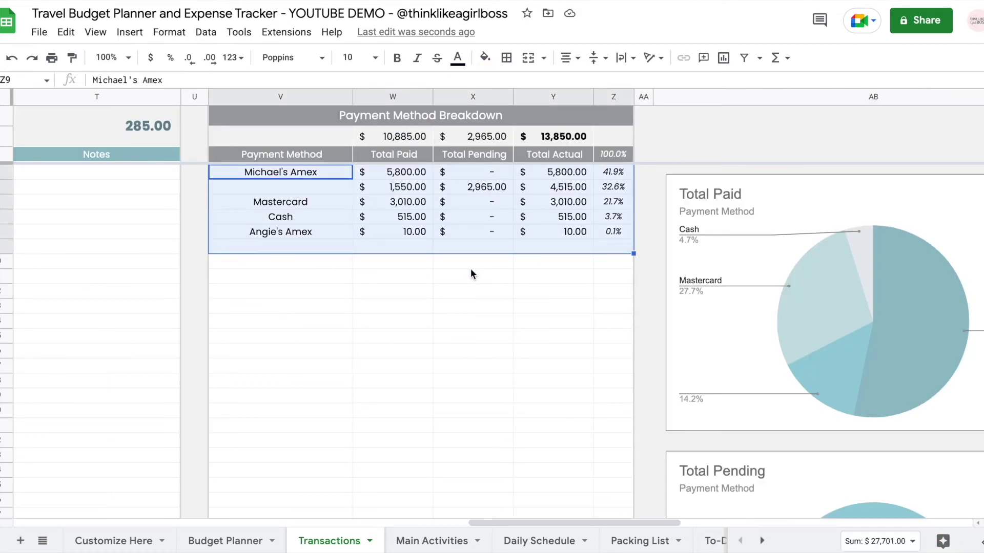
Inspect the Total Pending formulas in the Payment Method Breakdown and Fixed Expenses tables
scroll(470, 268, left, 2)
drag(389, 100, 706, 98)
scroll(553, 163, left, 10)
scroll(552, 163, left, 10)
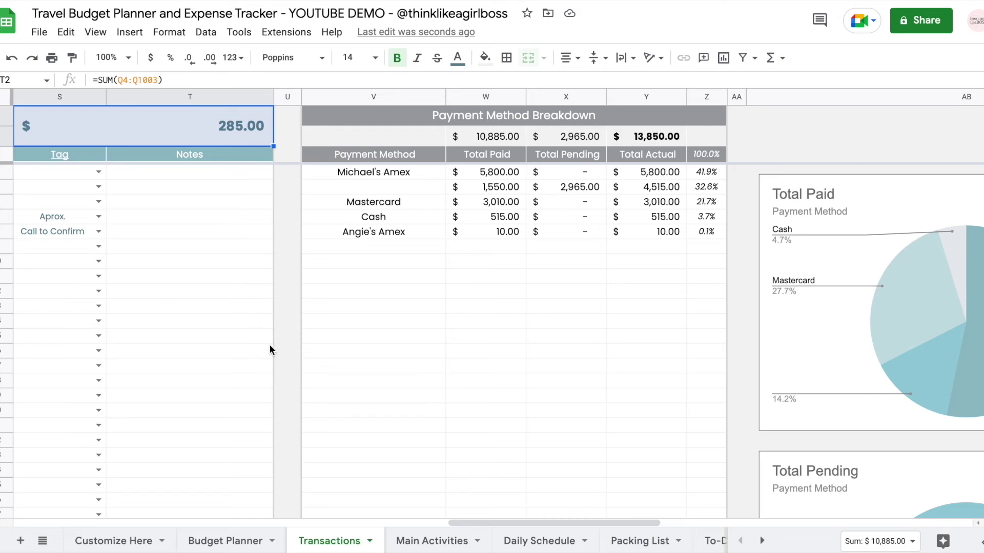
click(578, 134)
scroll(578, 132, left, 15)
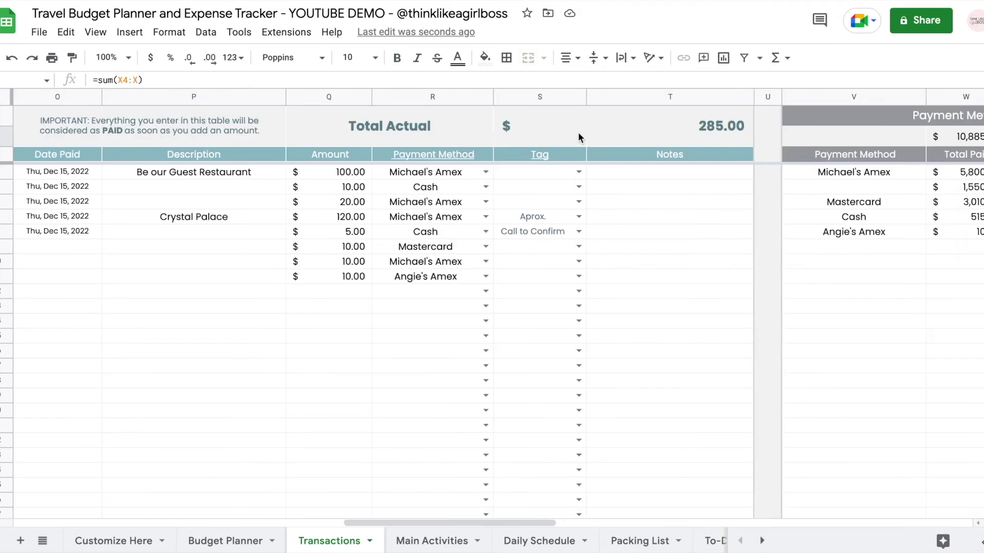
click(434, 129)
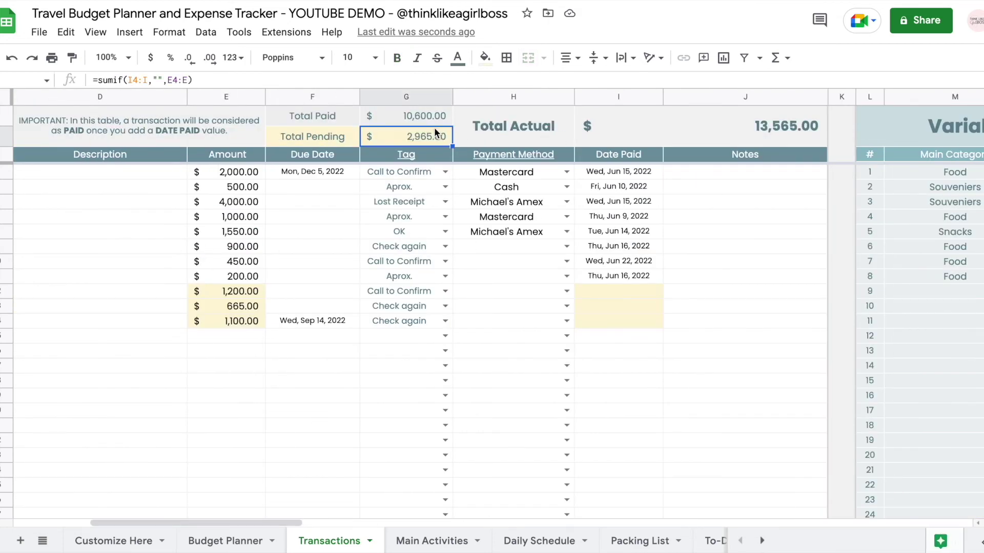
scroll(678, 263, right, 15)
Select the Total Paid pie chart and look over the breakdown area
click(679, 263)
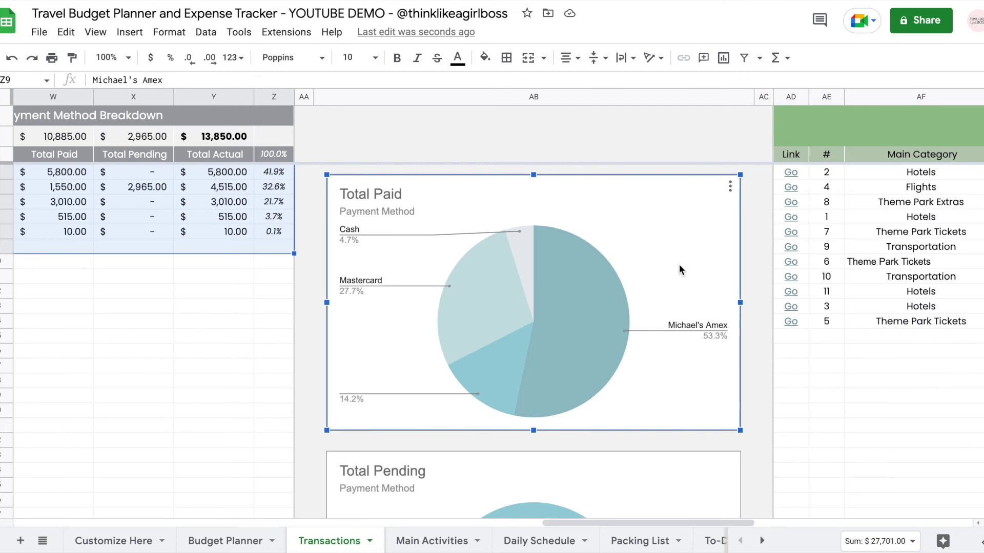
scroll(537, 303, down, 7)
scroll(537, 303, right, 2)
scroll(536, 303, down, 3)
scroll(537, 303, left, 2)
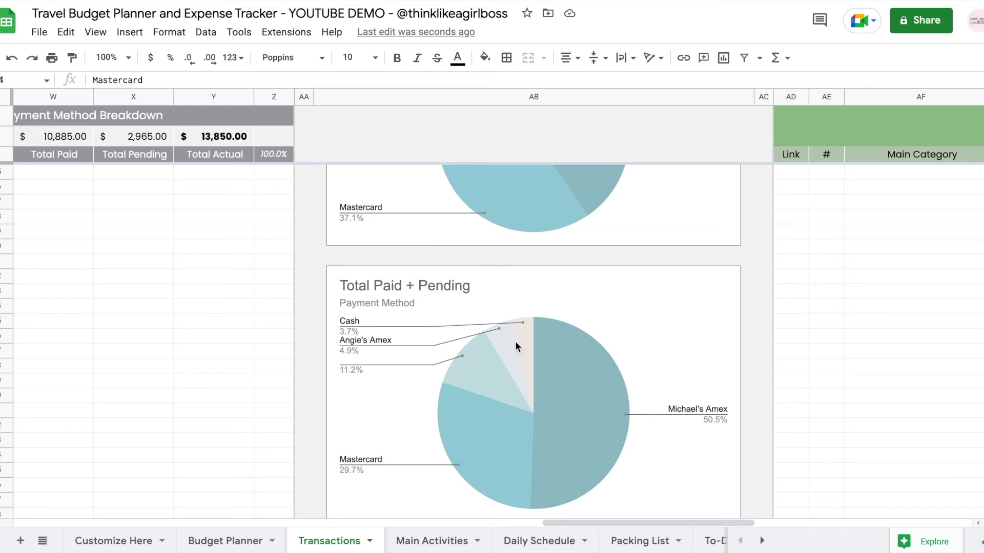
scroll(515, 342, right, 5)
scroll(515, 346, left, 15)
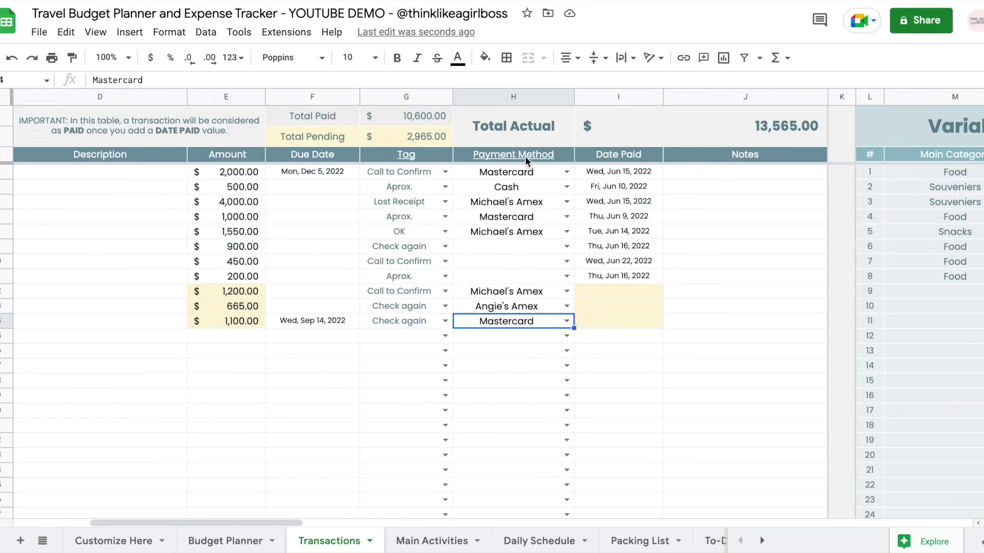
Follow the Payment Method heading link to the breakdown, then go to the Budget Planner sheet
click(525, 156)
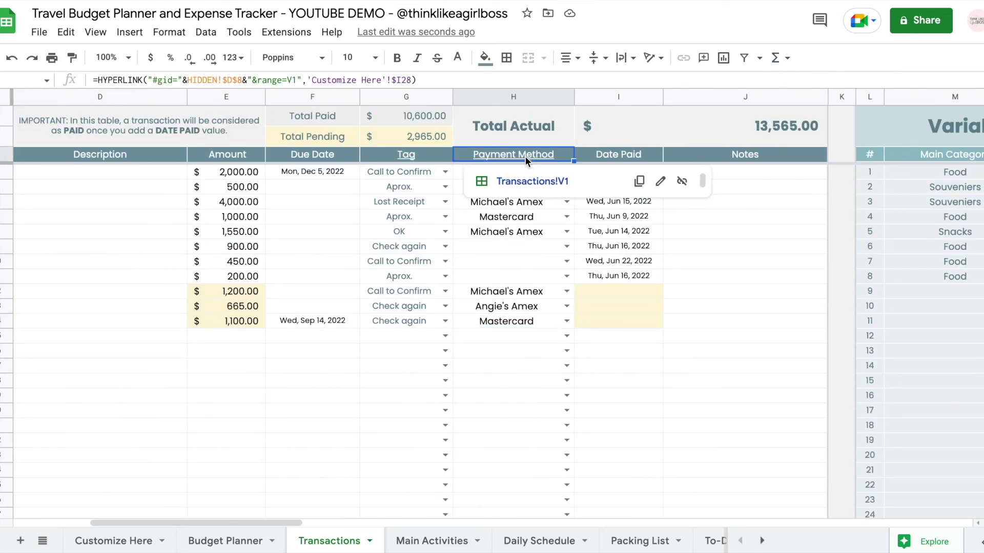
click(531, 182)
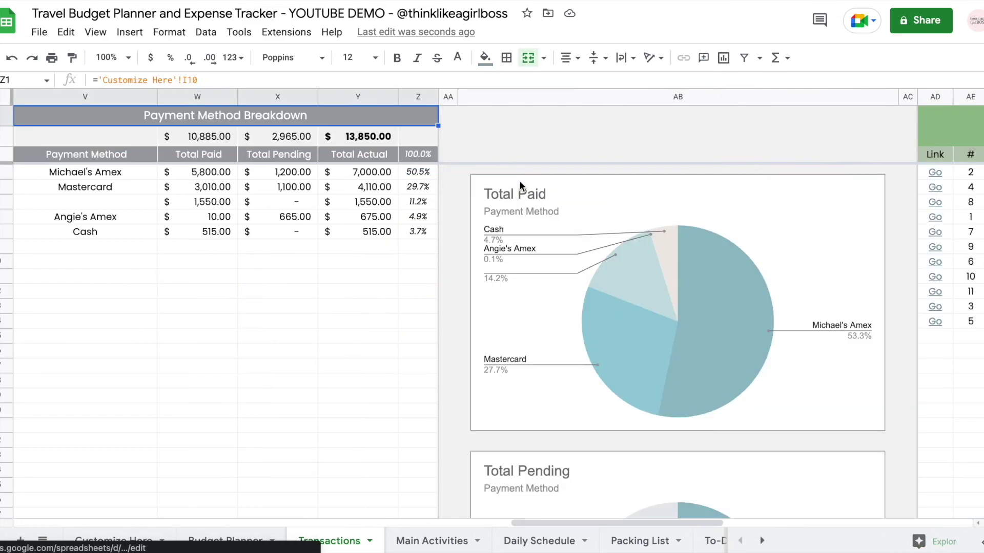
scroll(306, 265, left, 4)
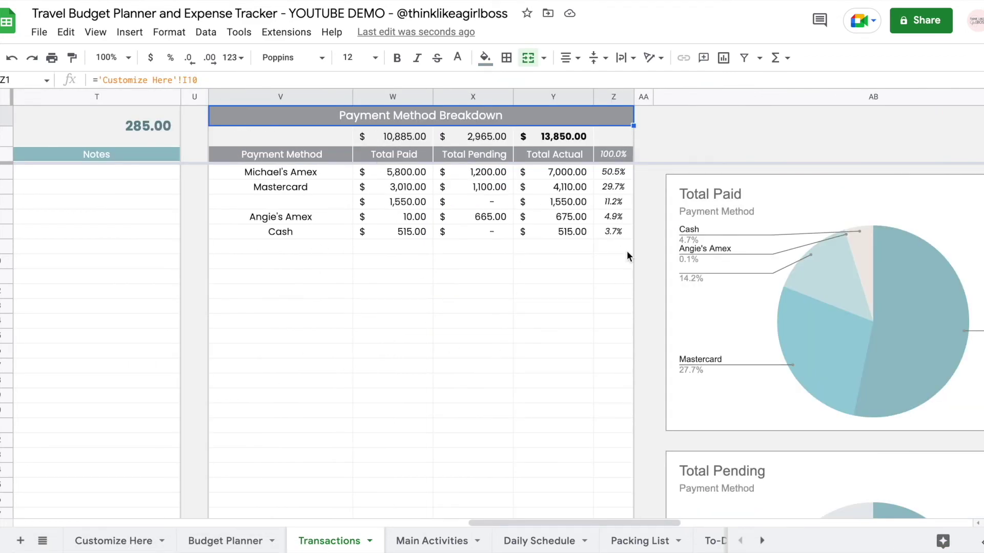
click(226, 541)
scroll(144, 401, down, 5)
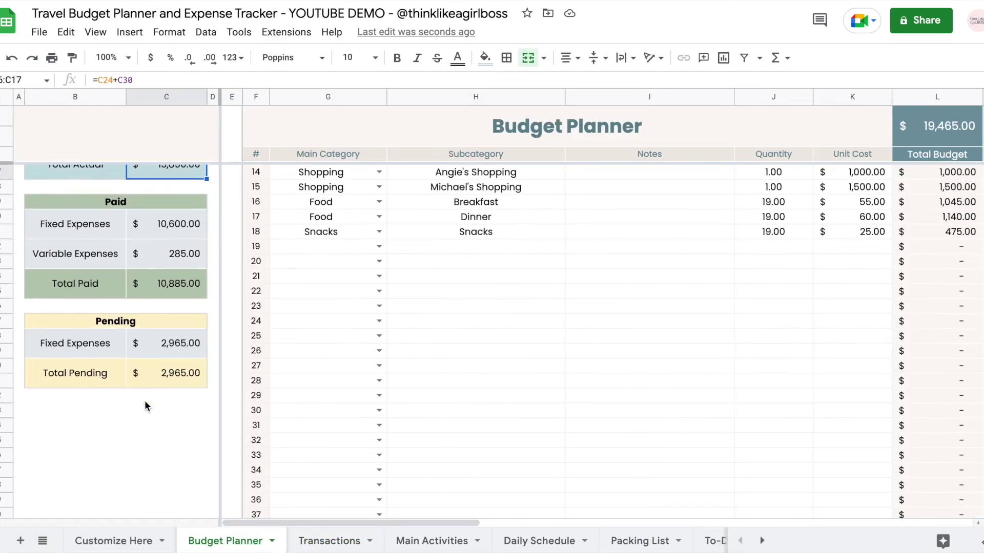
Check the $19,465.00 Total Budget, $13,850.00 Total Actual and $5,615.00 Difference formulas
scroll(144, 401, up, 5)
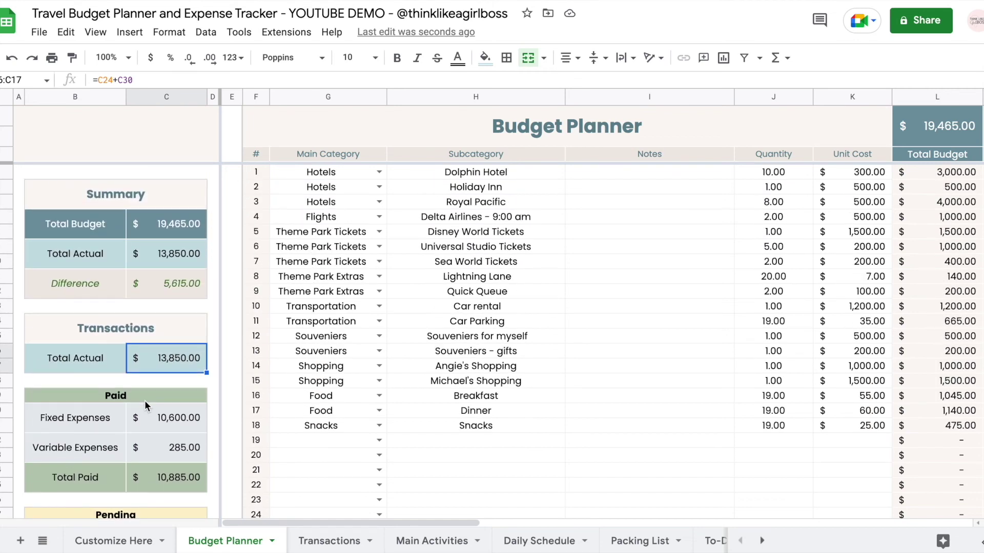
drag(98, 224, 183, 218)
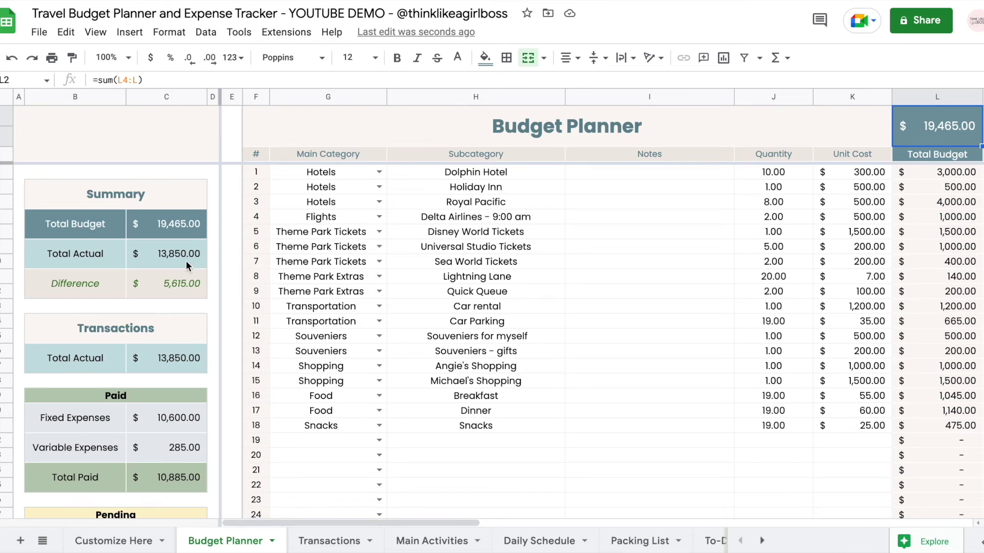
drag(77, 254, 167, 264)
scroll(797, 135, right, 10)
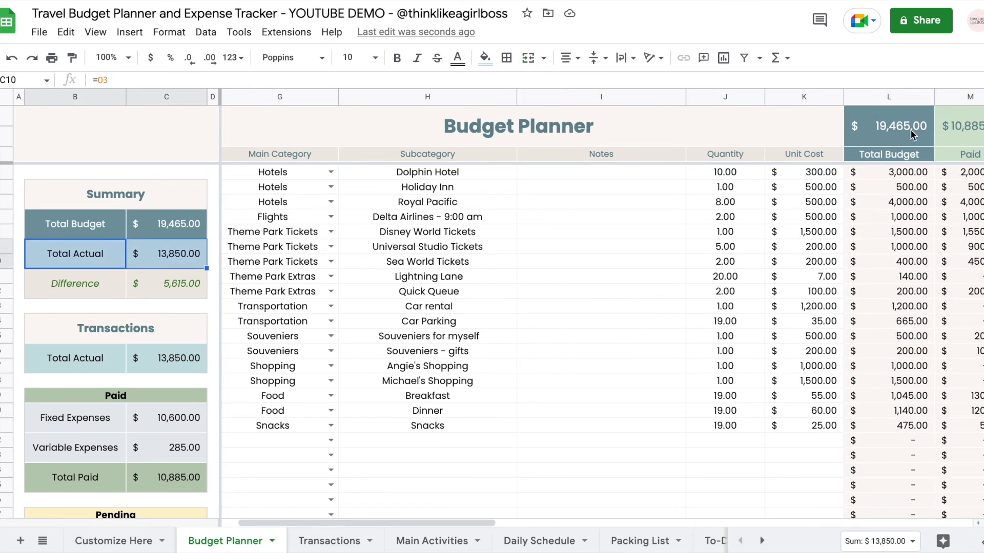
click(594, 121)
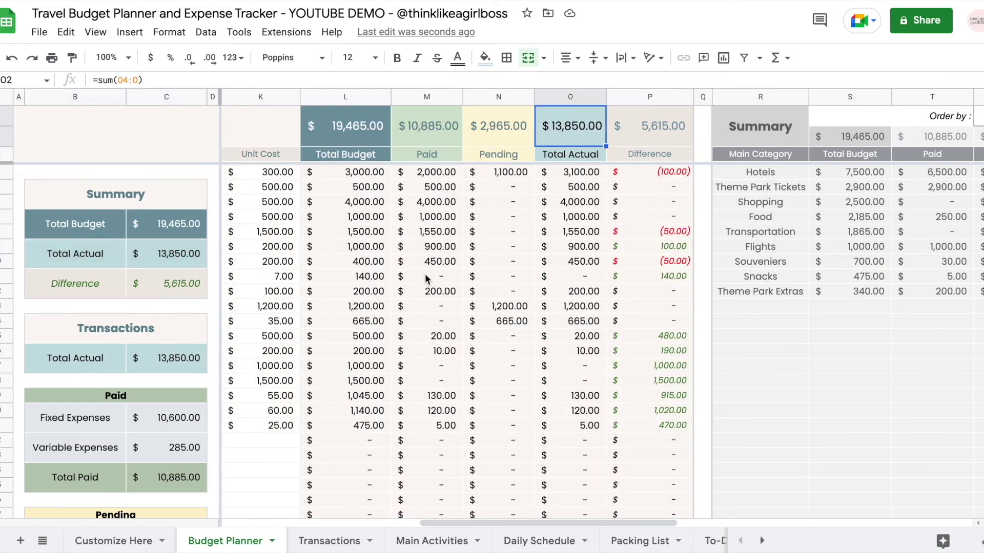
click(630, 126)
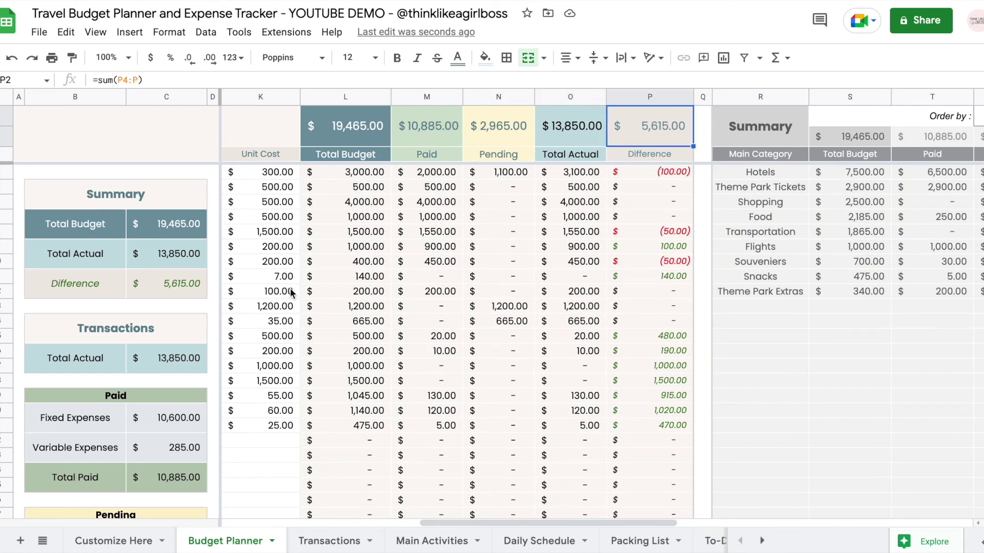
click(200, 291)
Inspect the Total Actual and paid Fixed Expenses sources, then go to Transactions
scroll(380, 322, down, 1)
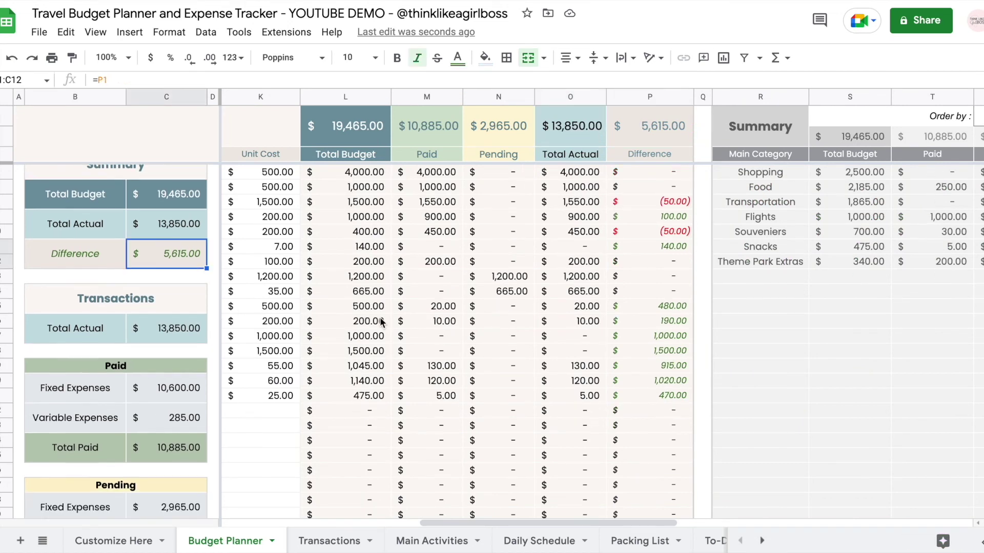
click(184, 338)
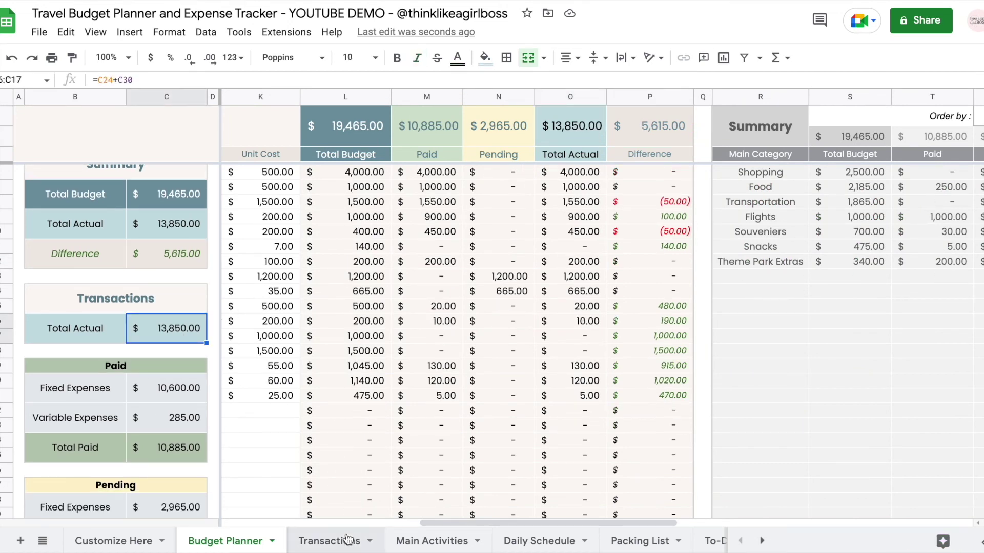
scroll(342, 390, down, 1)
scroll(343, 391, down, 1)
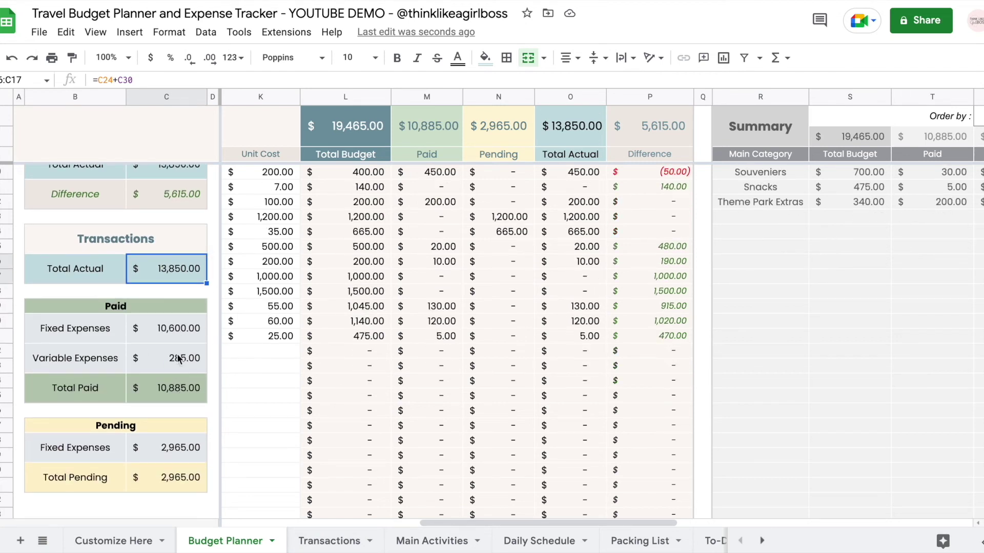
click(167, 330)
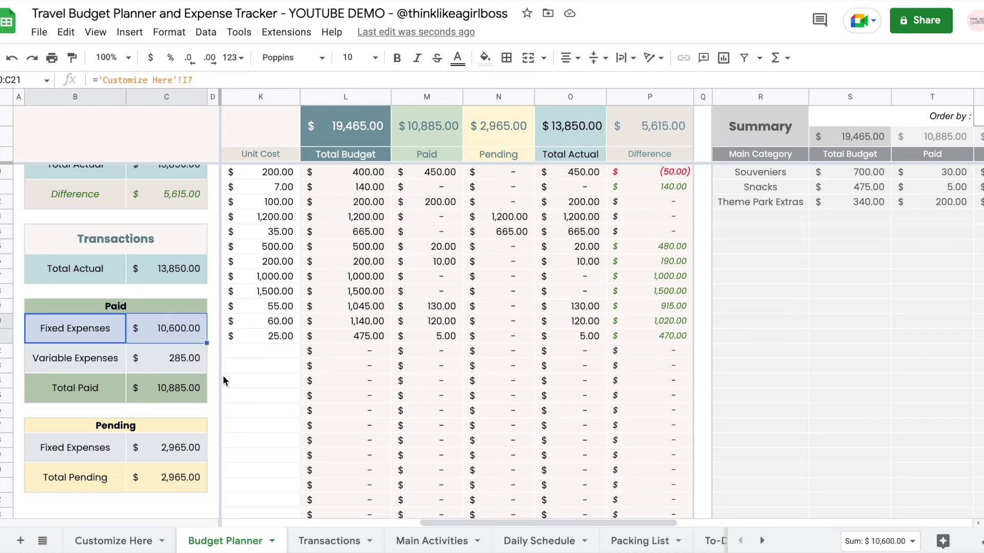
click(330, 541)
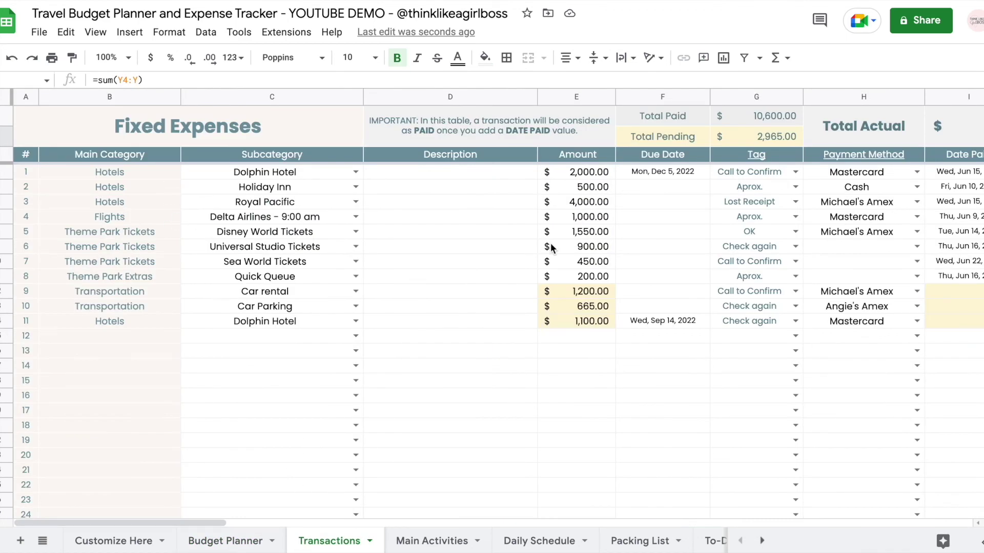
Trace the fixed and variable expense paid totals between Transactions and Budget Planner
scroll(553, 249, right, 5)
click(434, 111)
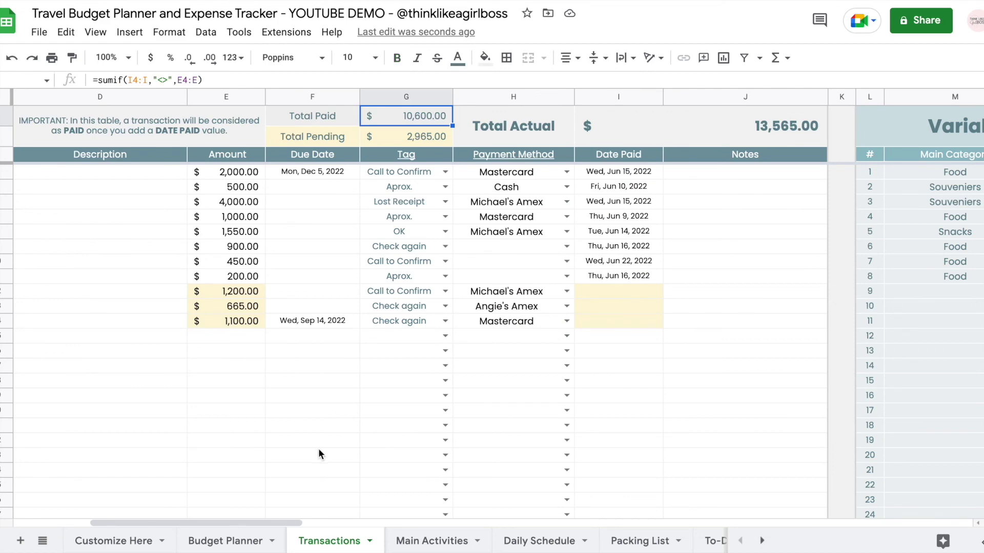
click(220, 541)
click(183, 357)
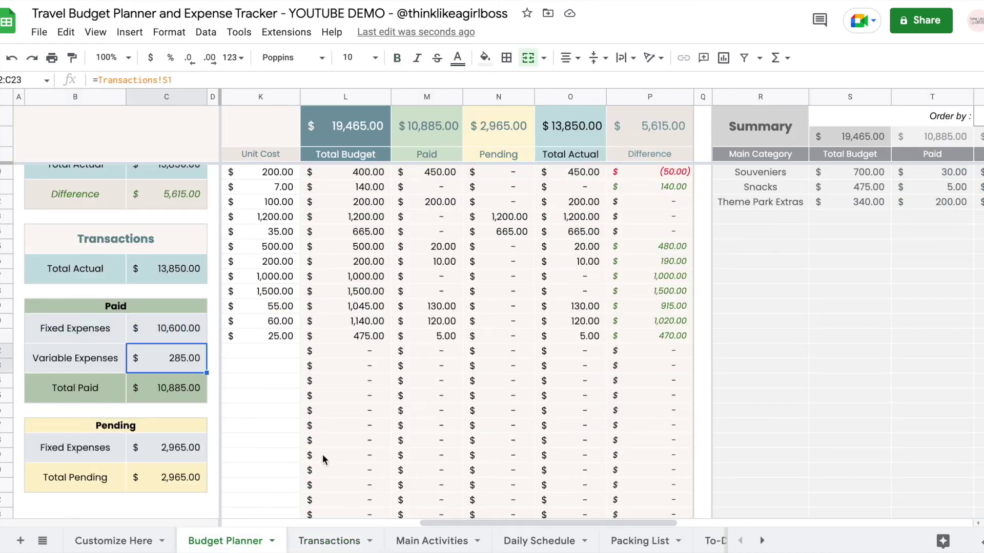
click(331, 541)
scroll(631, 304, right, 10)
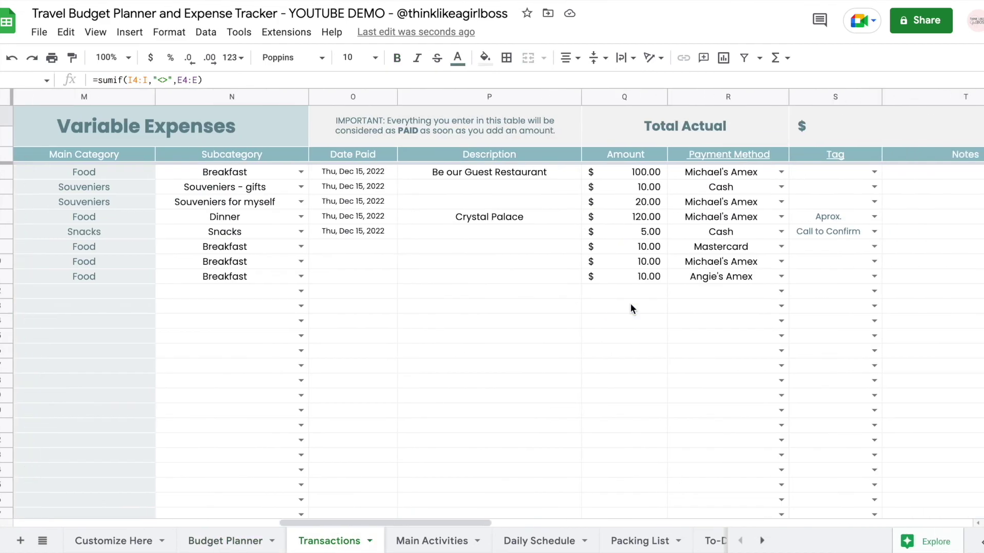
click(644, 127)
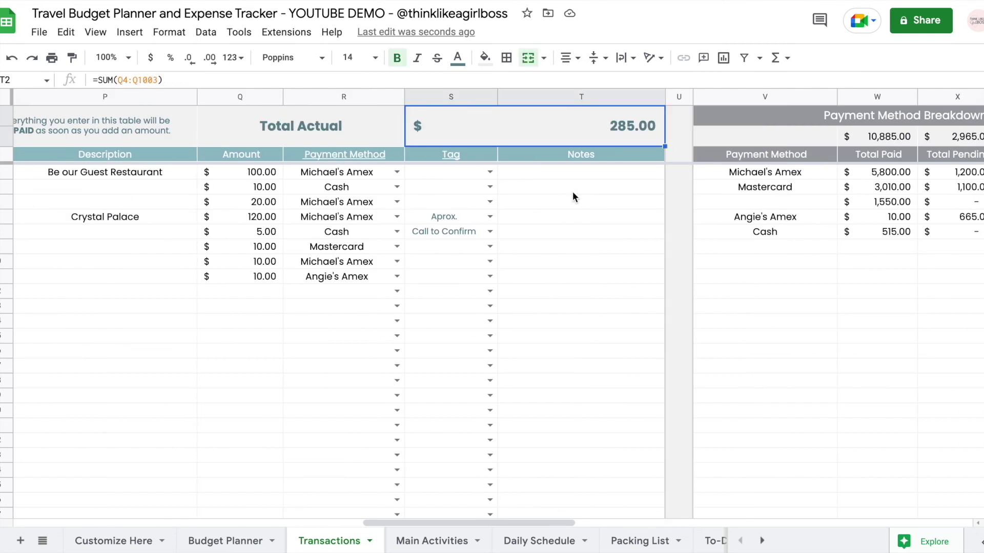
click(237, 539)
Inspect the Total Paid, Paid column, pending Fixed Expenses and Total Pending formulas
scroll(200, 366, down, 1)
click(189, 365)
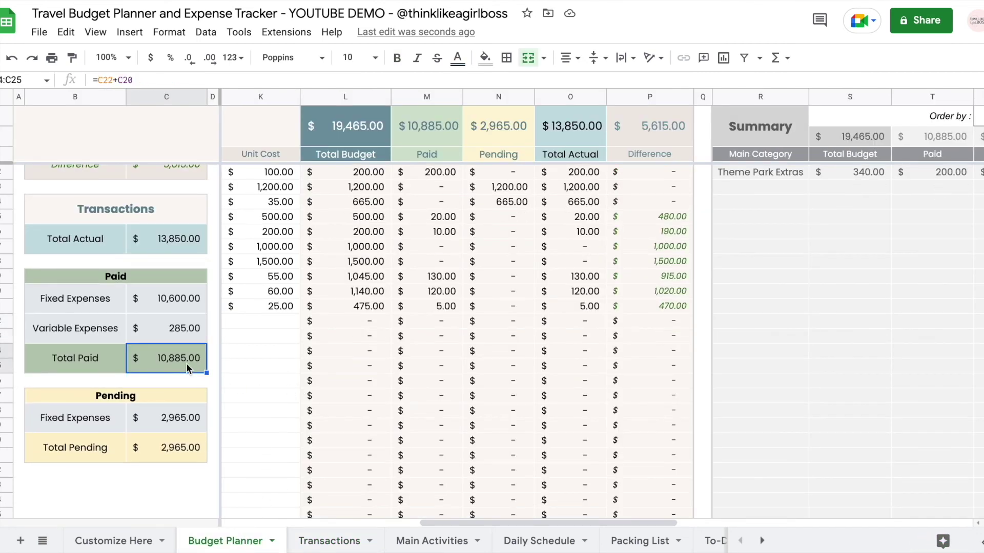
click(432, 128)
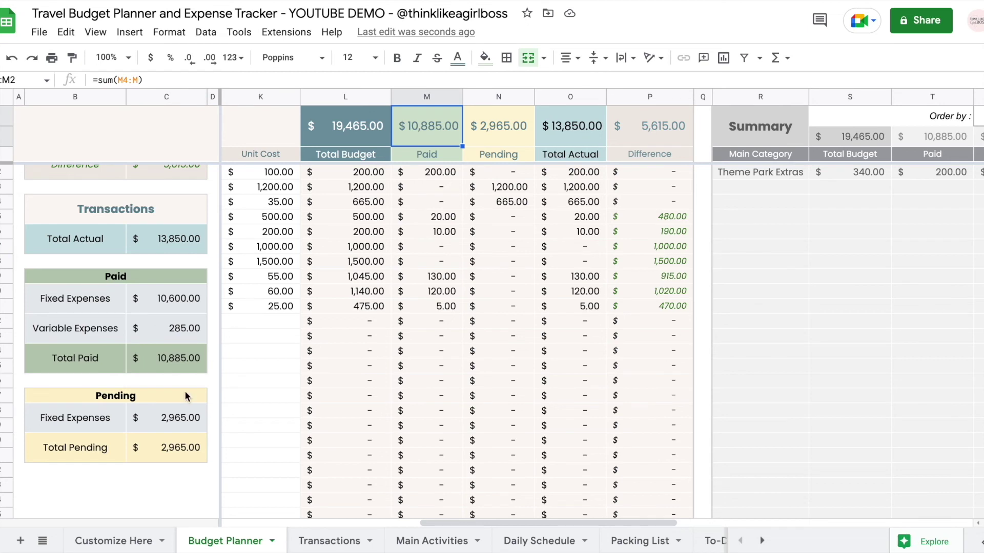
click(169, 417)
click(171, 446)
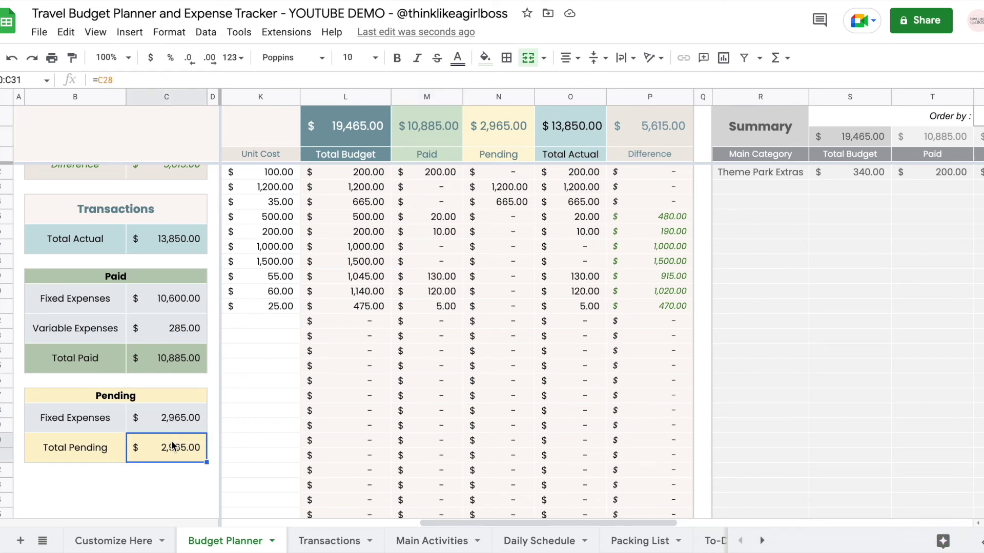
click(506, 128)
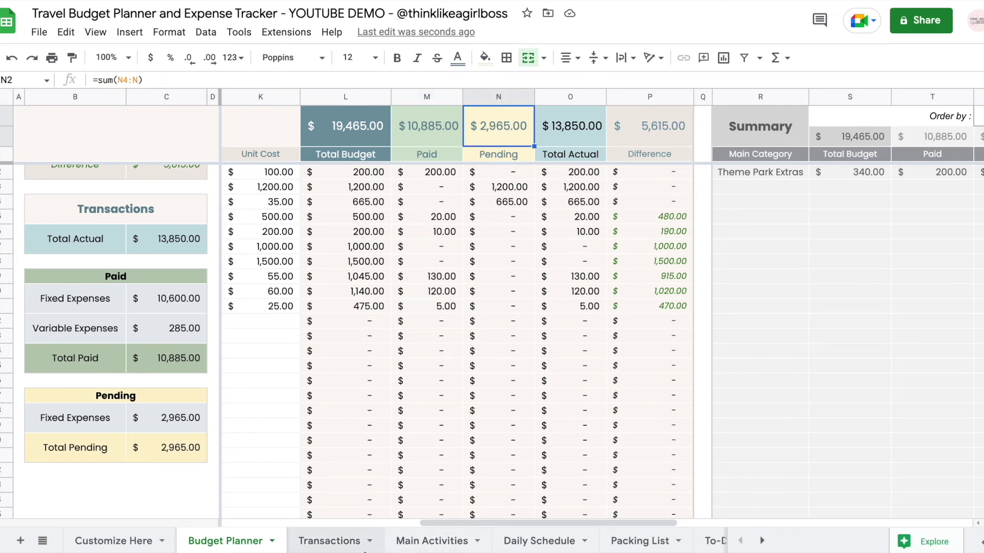
click(106, 430)
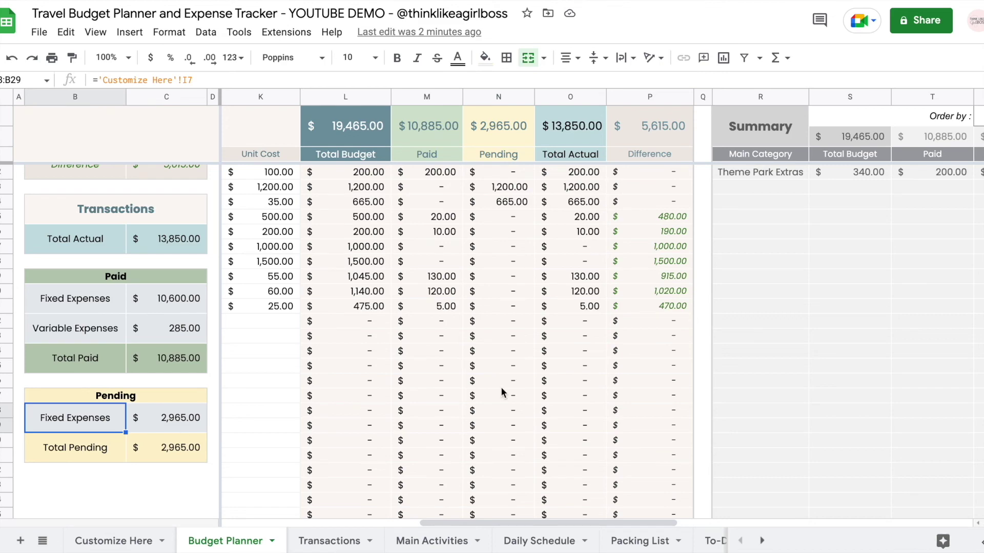
Sort the category Summary table by Paid, descending
scroll(505, 394, up, 3)
scroll(505, 395, right, 5)
click(853, 116)
click(676, 173)
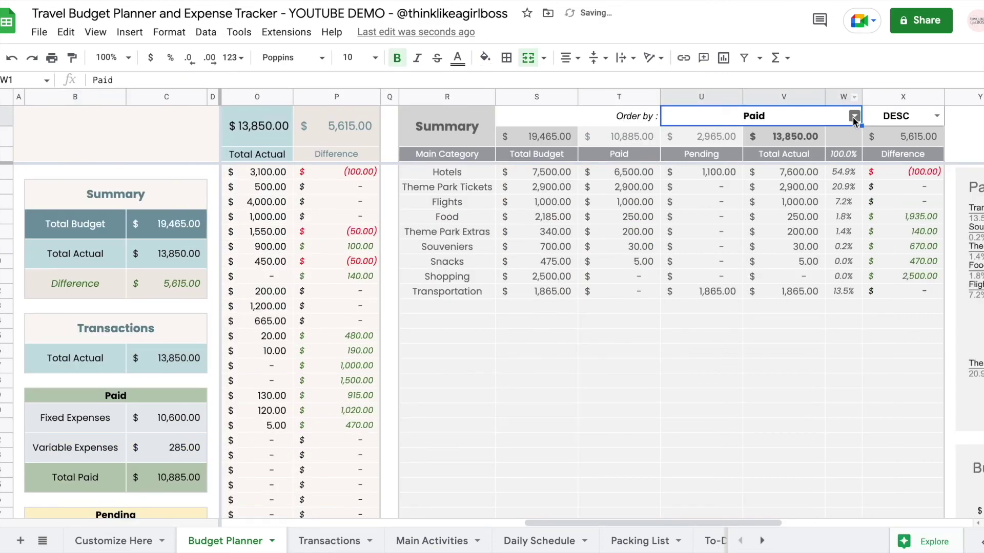
Try sorting the category Summary by Pending and Total Actual, then settle on Total Budget ascending
click(854, 117)
click(798, 191)
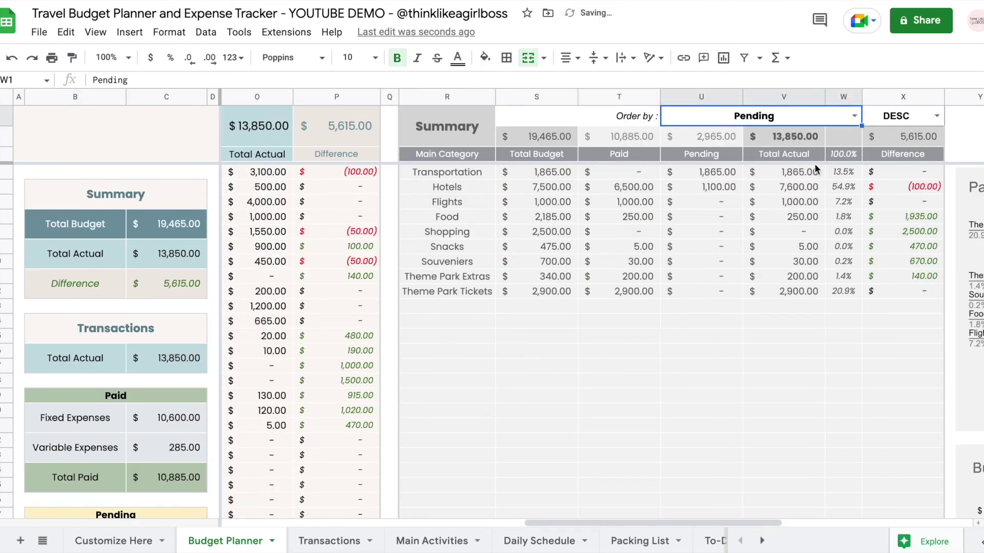
click(853, 117)
click(690, 210)
click(854, 116)
click(740, 155)
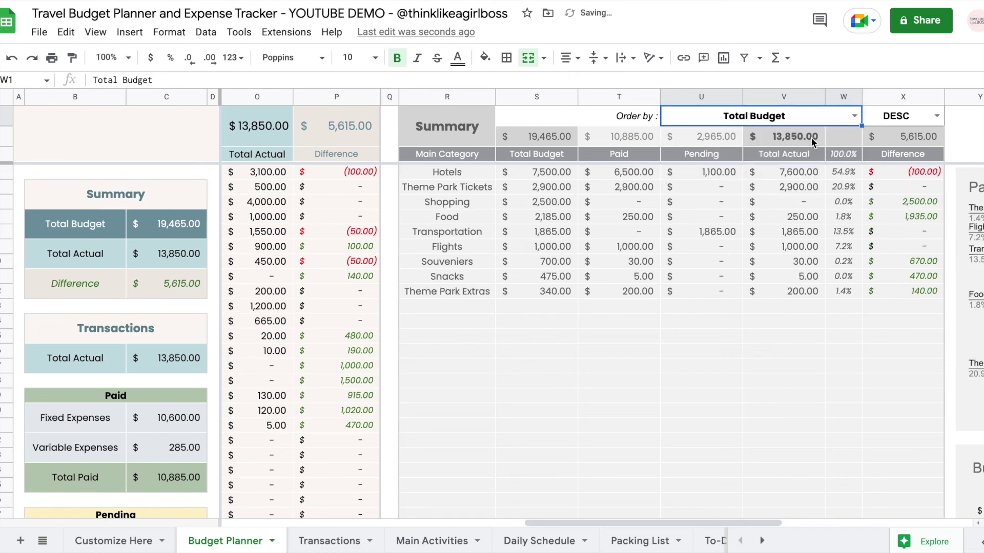
click(937, 116)
click(903, 138)
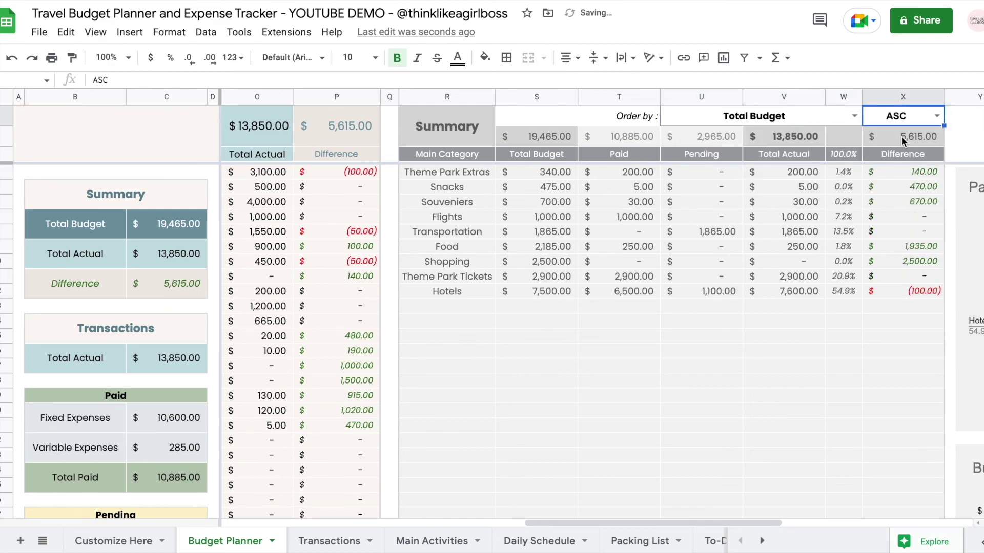
click(824, 357)
scroll(825, 359, right, 5)
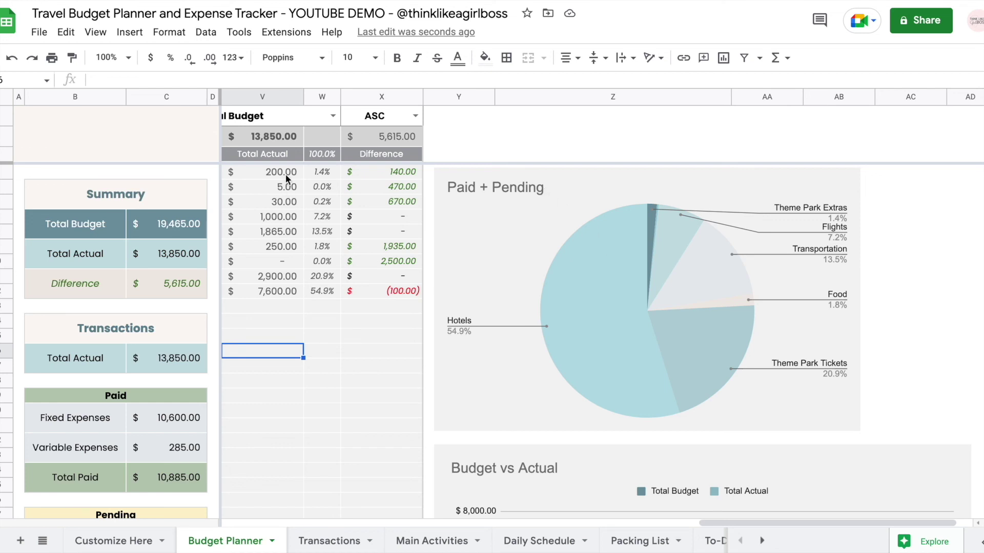
Check the Total Actual column total and review the Budget vs Actual chart below
click(285, 135)
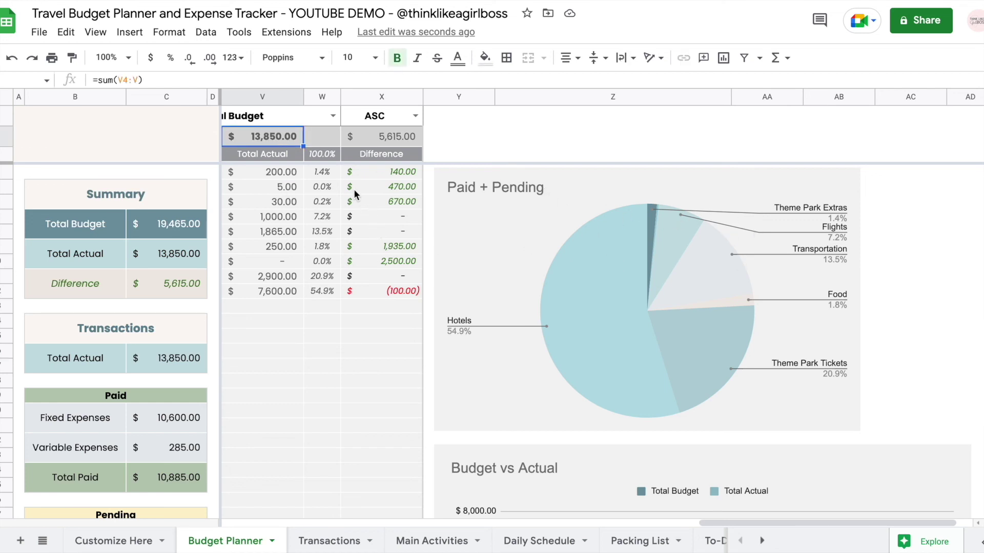
scroll(720, 296, down, 5)
scroll(719, 296, right, 2)
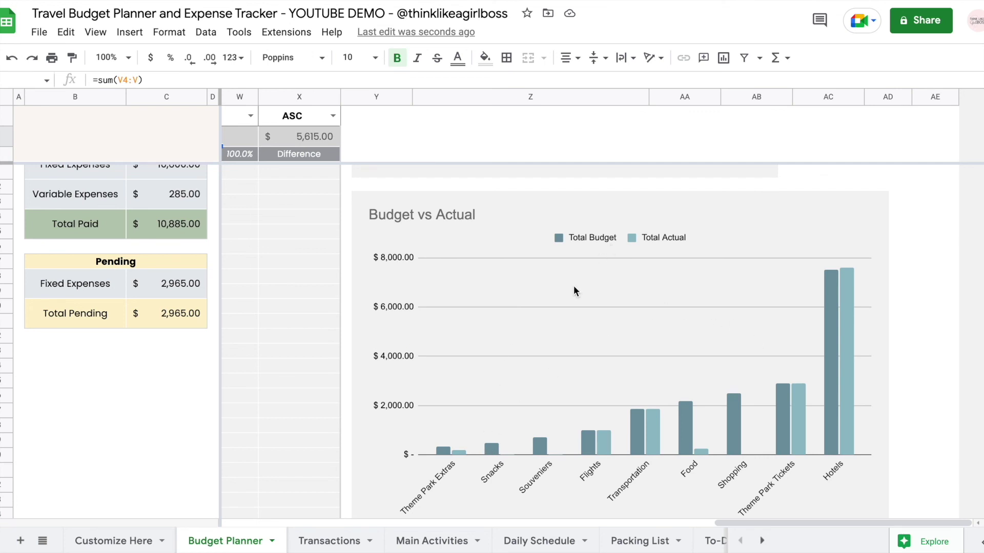
Return to the Transactions sheet's Fixed Expenses table
click(297, 539)
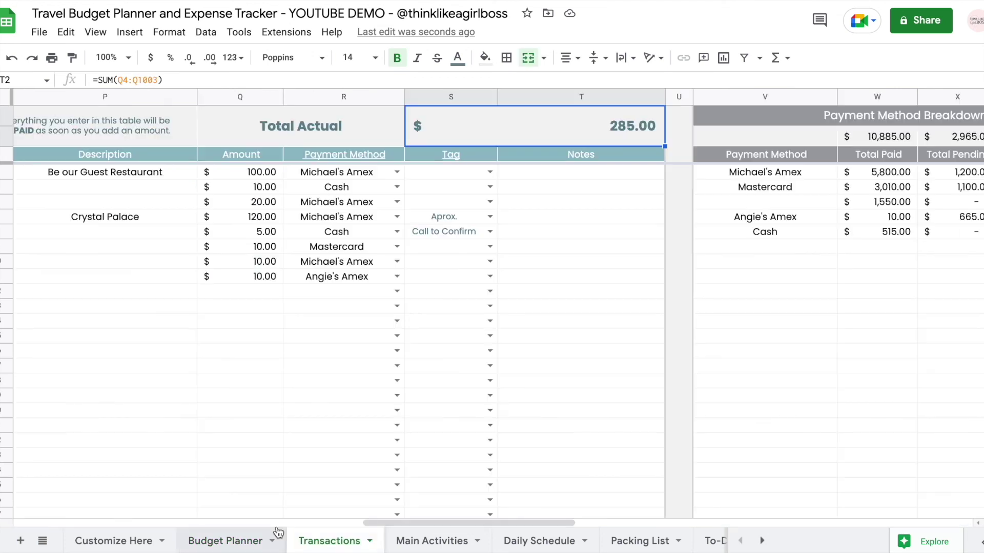
click(232, 540)
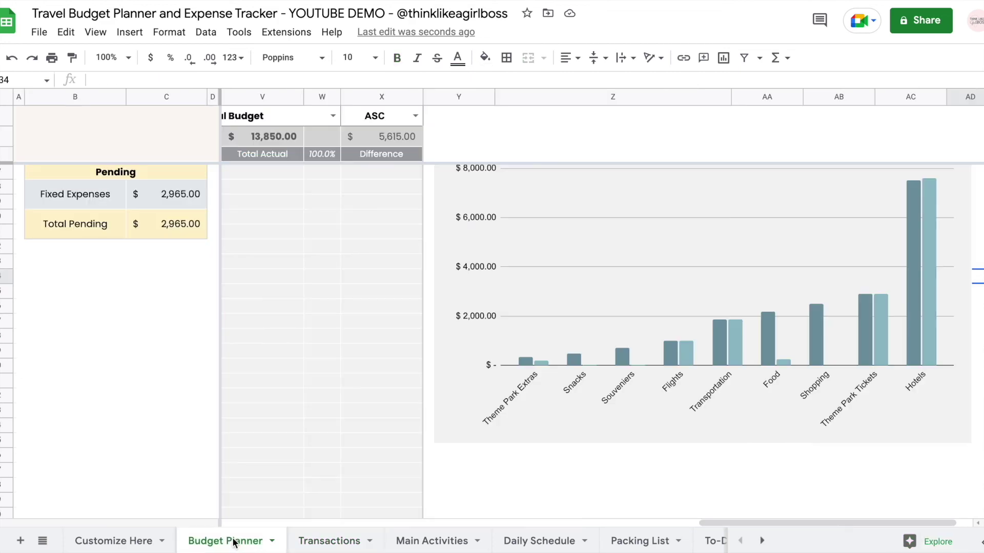
click(321, 540)
scroll(401, 449, left, 10)
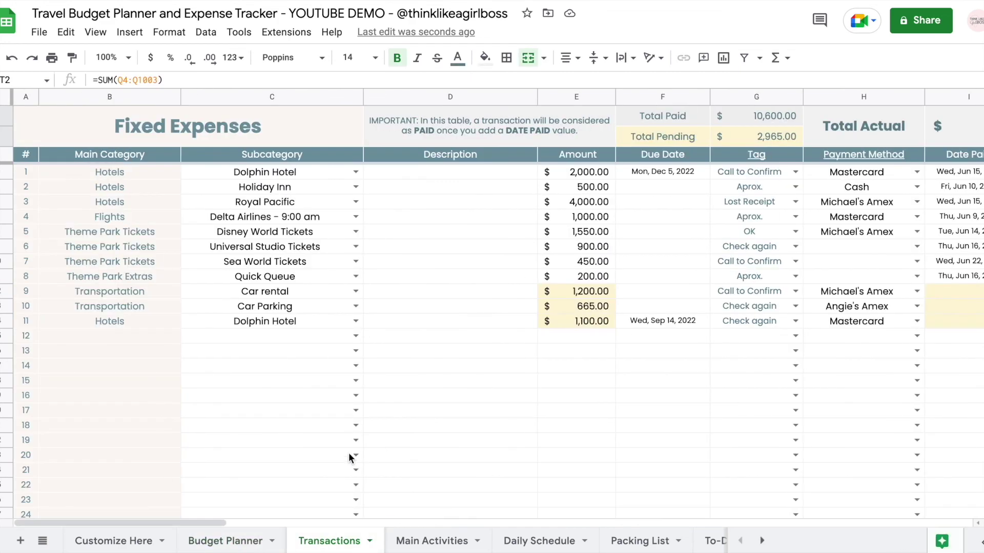
On the Customize Here sheet, highlight the editable Your Translation labels in column I
click(134, 538)
click(242, 136)
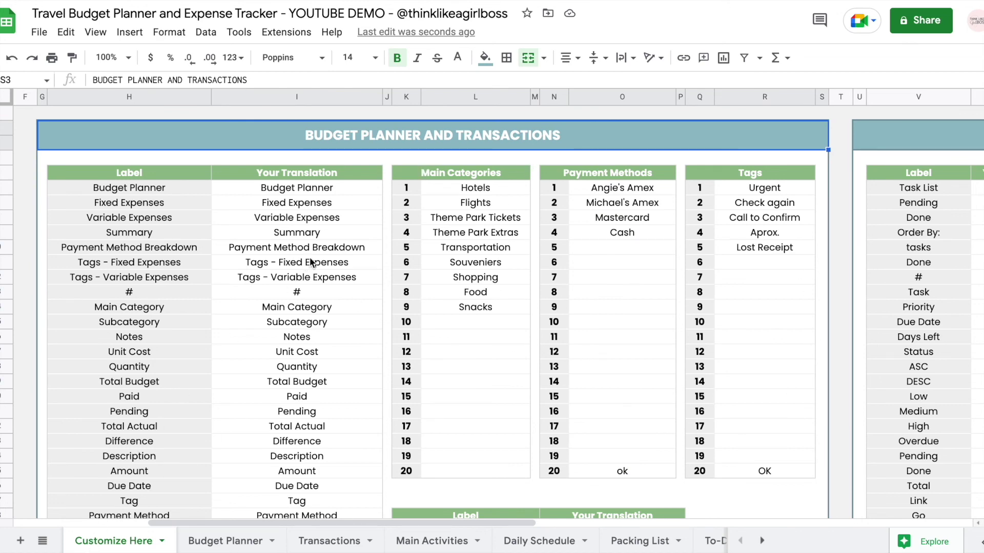
scroll(310, 261, down, 4)
scroll(309, 258, up, 4)
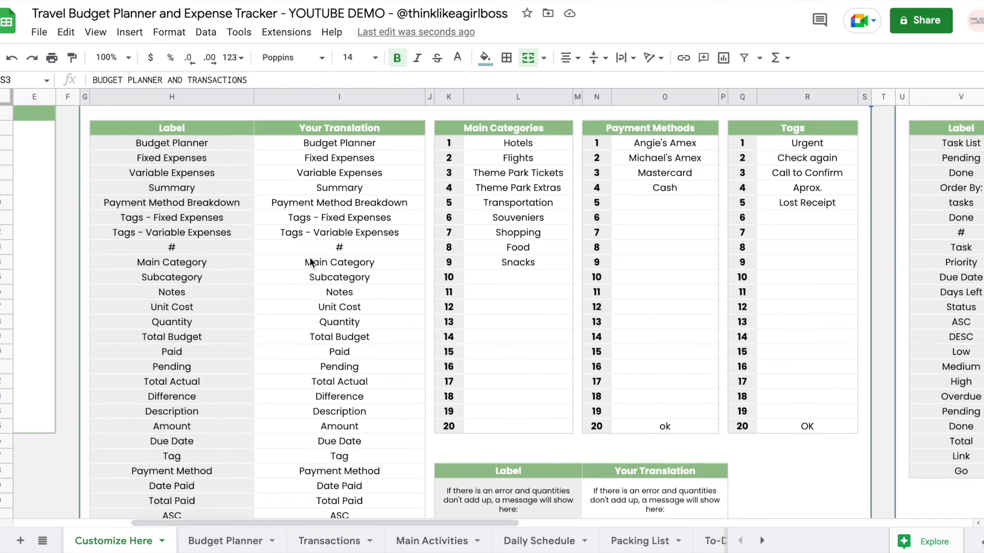
drag(331, 174, 340, 446)
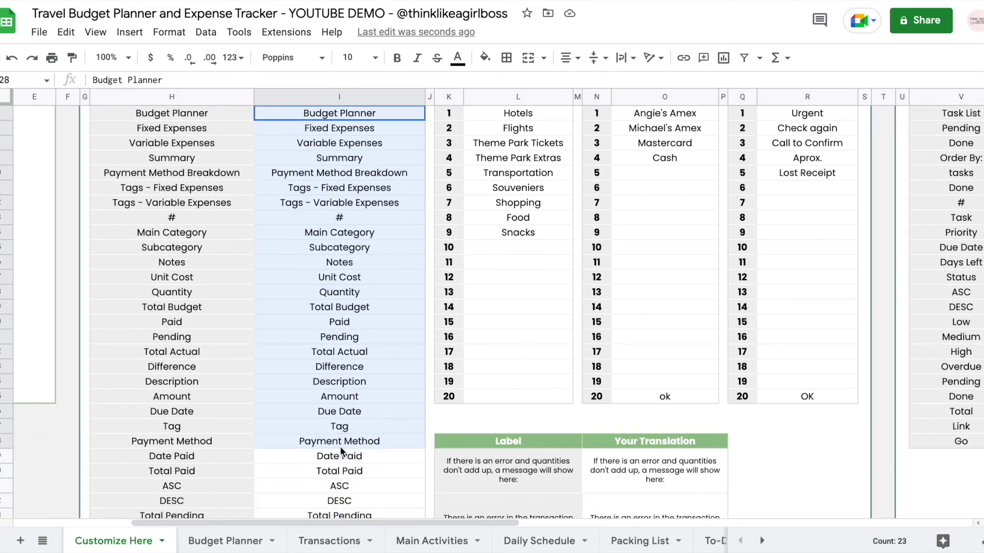
scroll(339, 445, up, 4)
Select the Payment Method Breakdown translation, then the Main Categories, Payment Methods and Tags lists
click(351, 171)
click(359, 248)
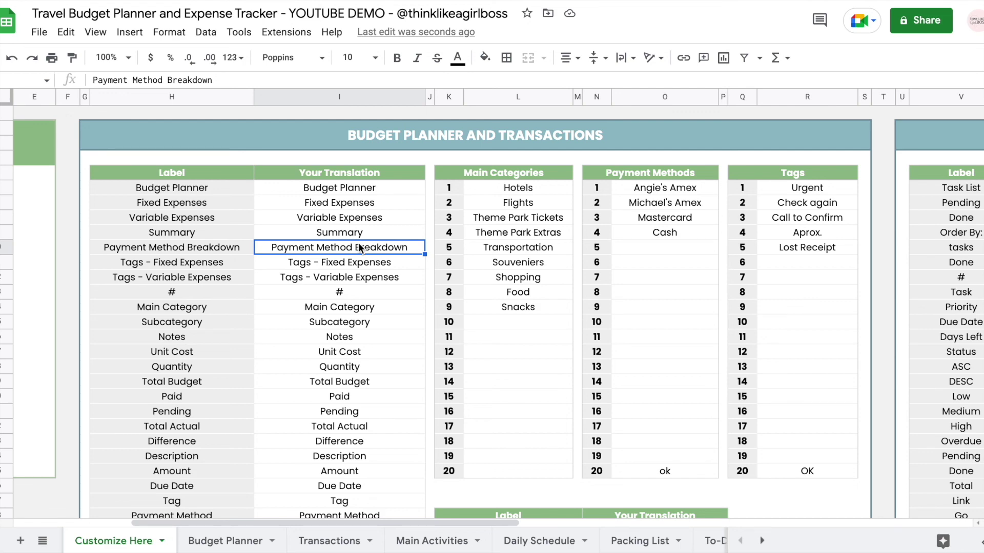
scroll(359, 248, right, 2)
drag(459, 175, 734, 473)
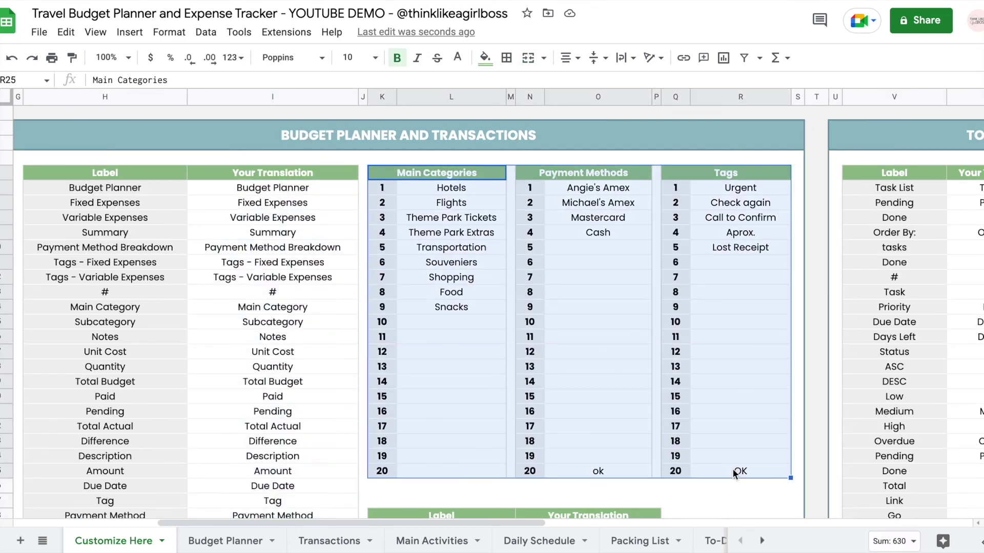